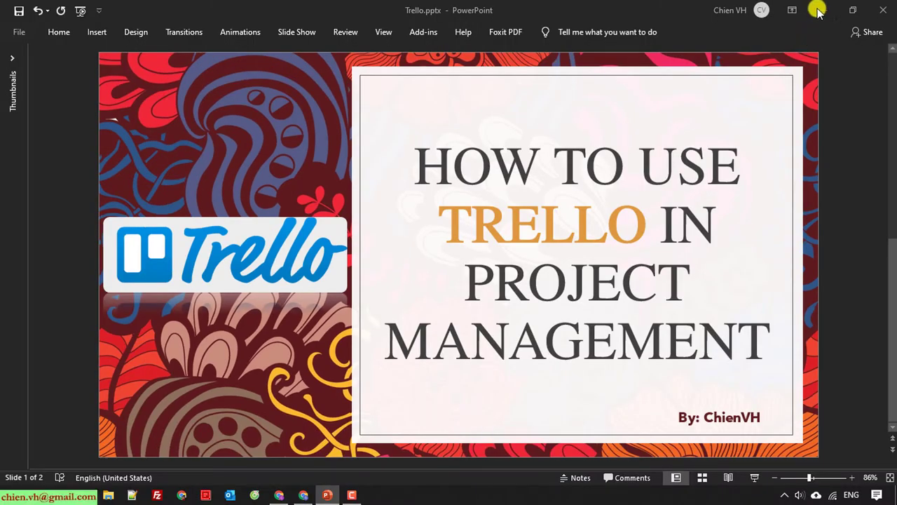
Leave the PowerPoint slideshow and bring up trello.com in Chrome
left_click(813, 8)
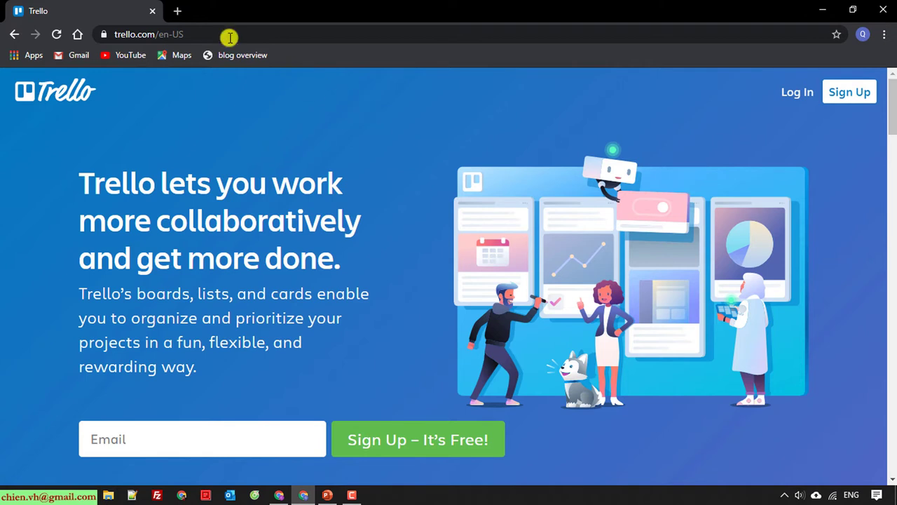
left_click(140, 35)
left_click_drag(140, 35, 80, 34)
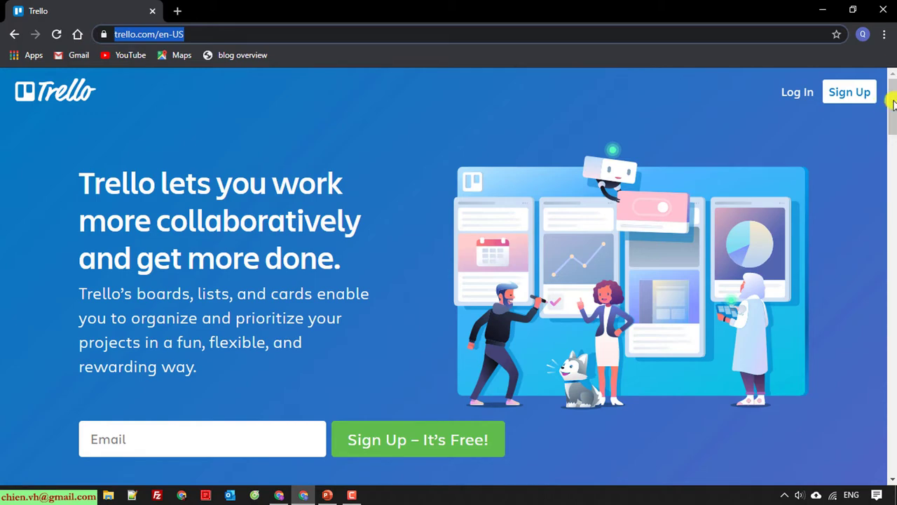
left_click_drag(894, 102, 877, 460)
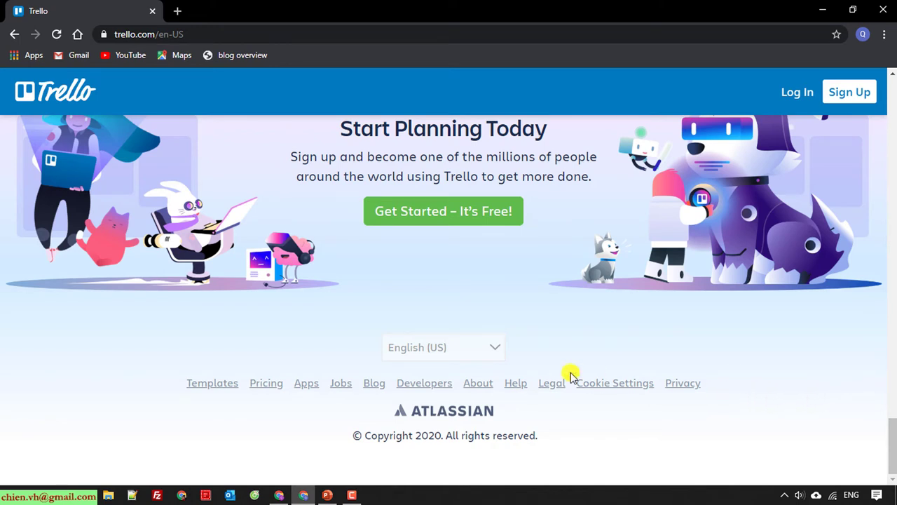
Check the site language list, keep English (US), and return to the top of the homepage
left_click(451, 347)
left_click_drag(507, 233, 518, 153)
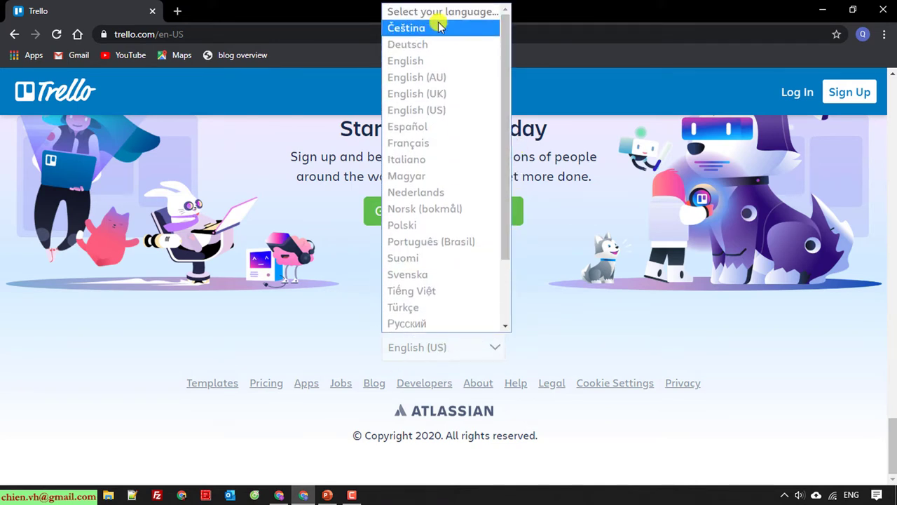
left_click_drag(500, 275, 508, 323)
left_click(854, 386)
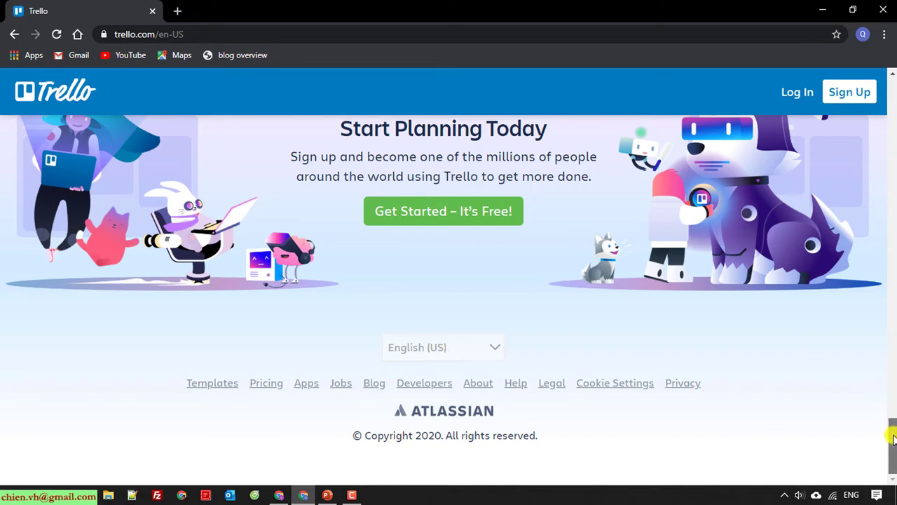
left_click_drag(892, 436, 894, 84)
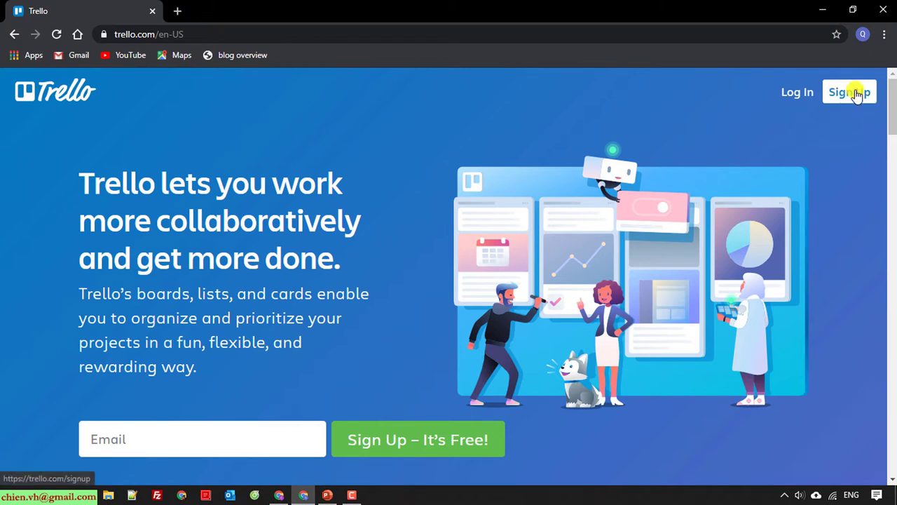
Start a new Trello sign-up using the Continue with Google option
left_click(833, 92)
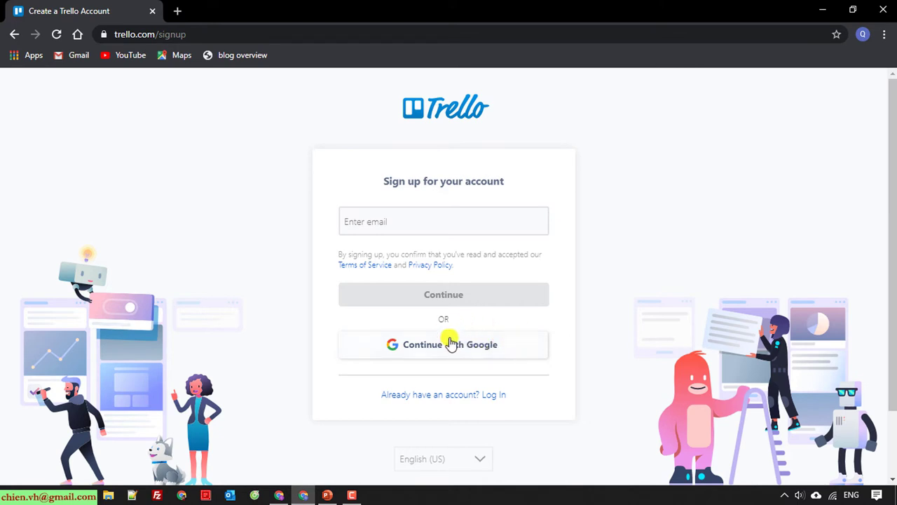
left_click(473, 345)
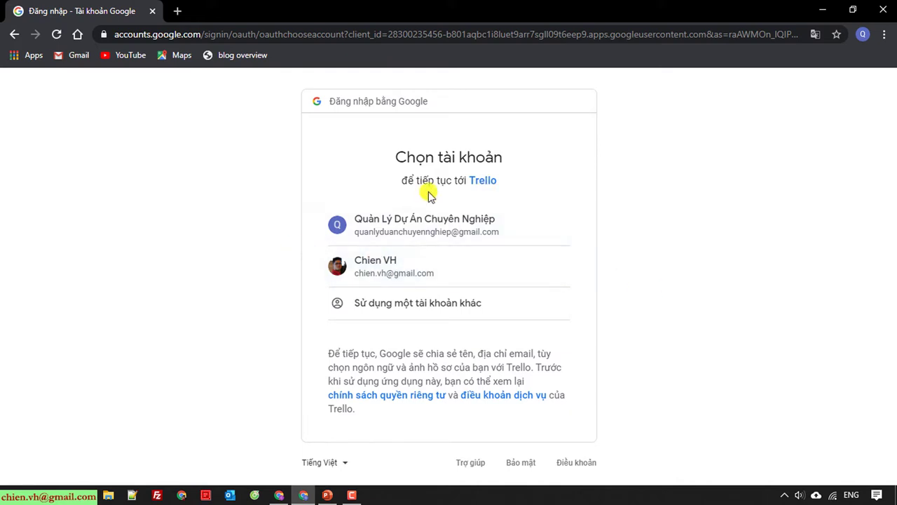
Pick the first Google account in the chooser to continue to Trello
left_click(431, 226)
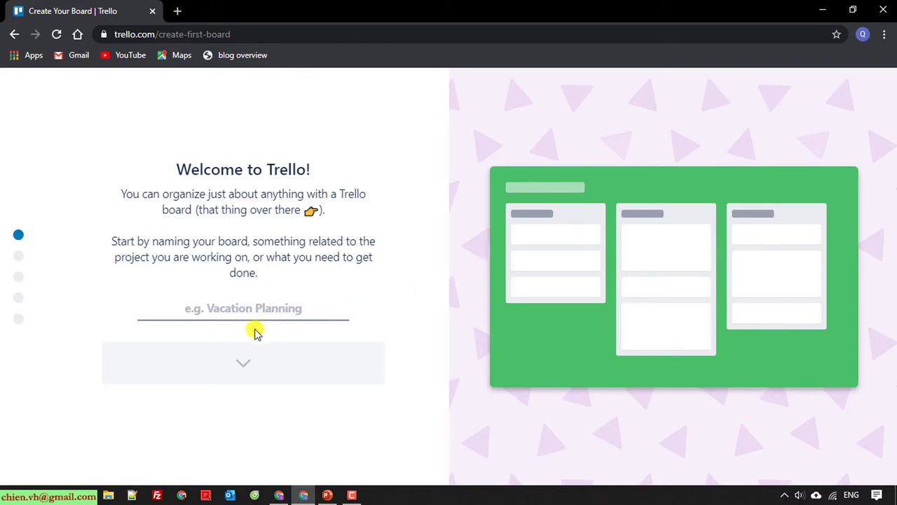
Name the first board 'Test' and accept the suggested lists Things To Do, Doing, Done
left_click(257, 304)
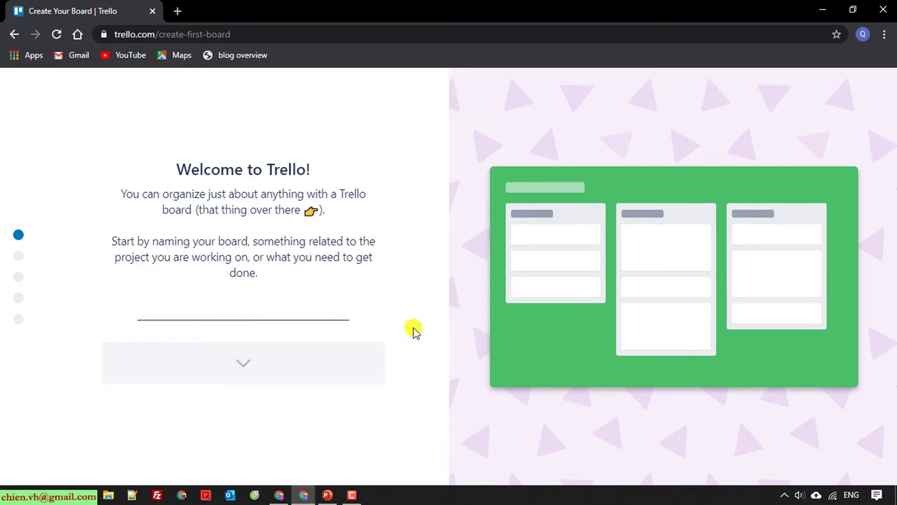
type("Test")
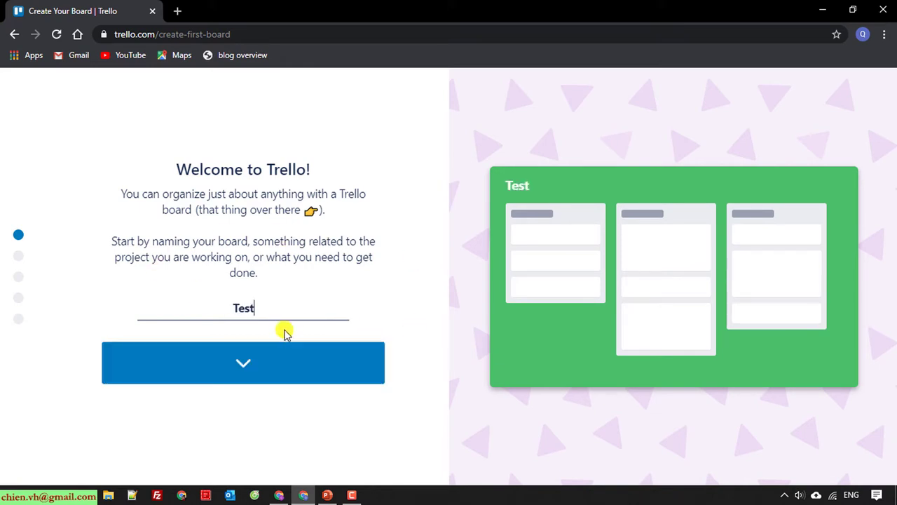
left_click(248, 362)
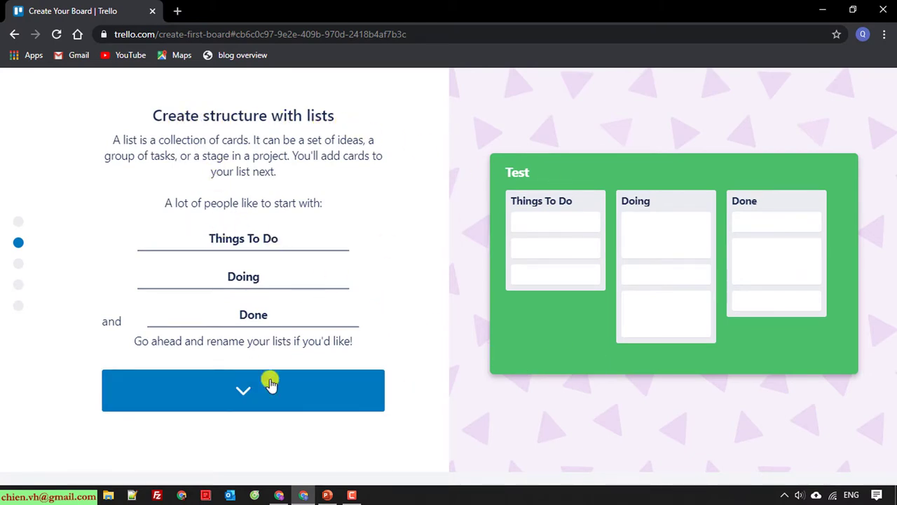
left_click(253, 386)
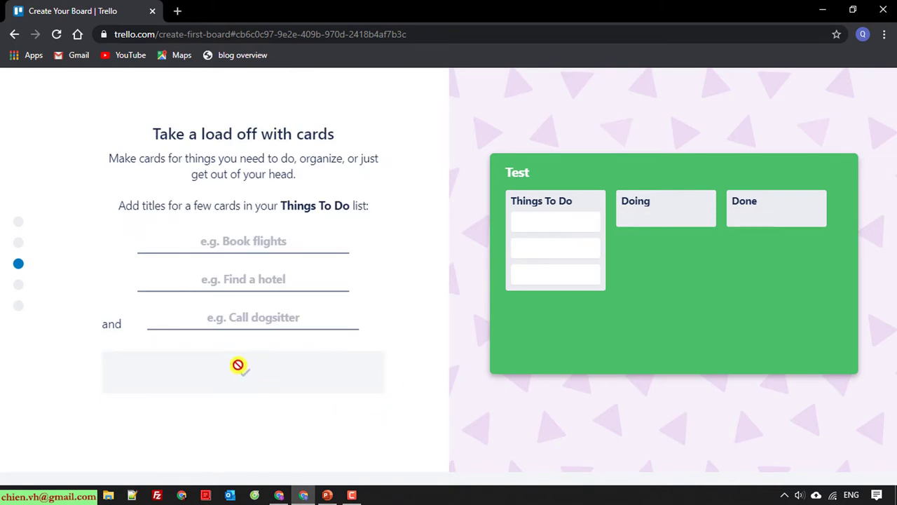
Add three cards titled T1, T2 and T3
left_click(260, 241)
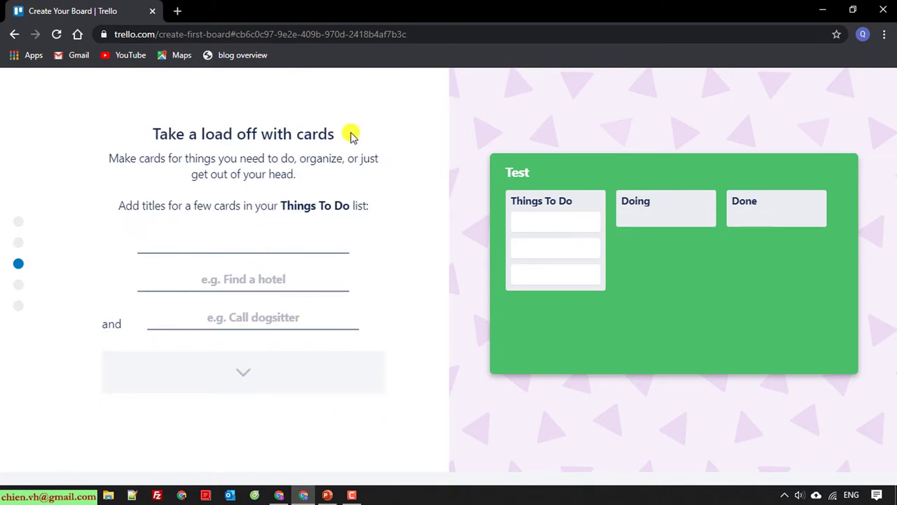
type("T1")
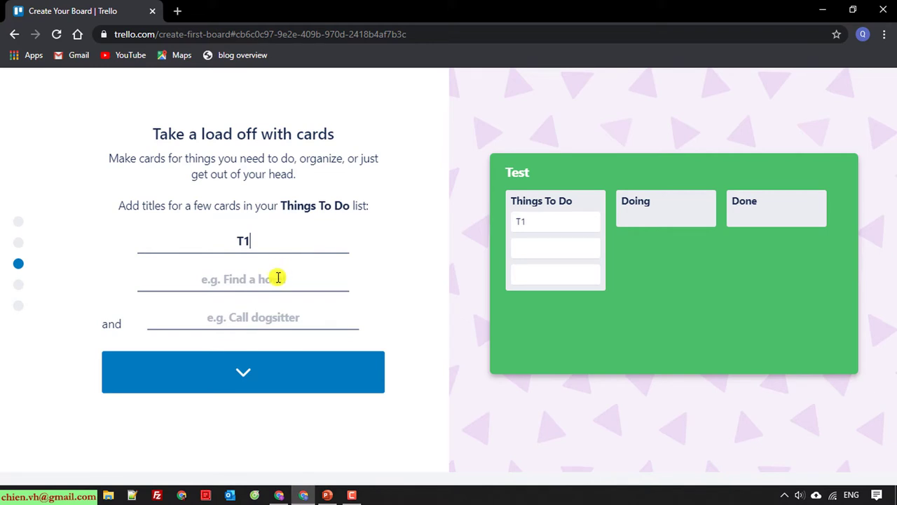
left_click(279, 277)
type("T2")
left_click(259, 318)
type("T")
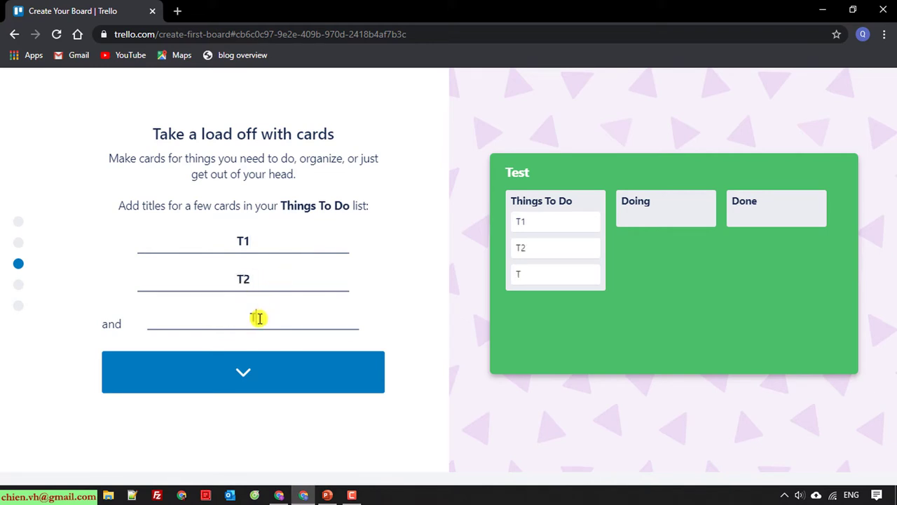
type("3")
left_click(236, 373)
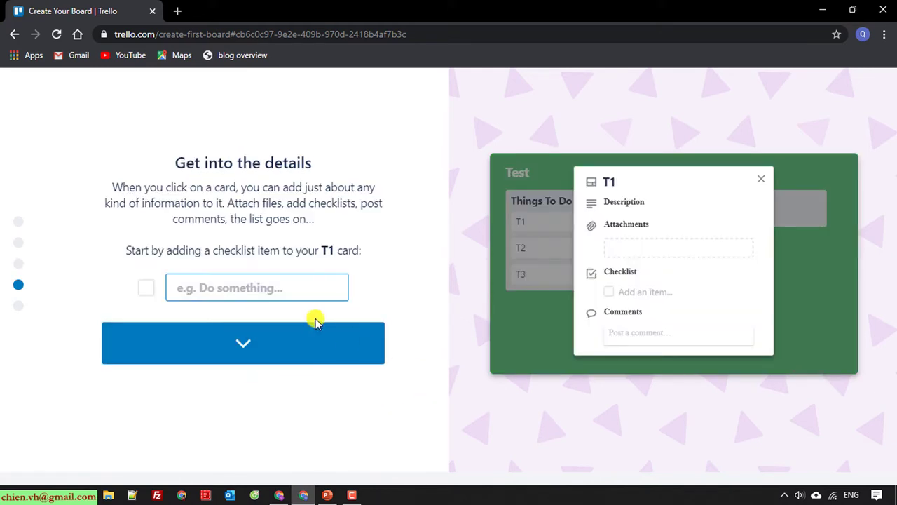
Add a checklist item 'Test' to card T1
left_click(251, 288)
type("Test")
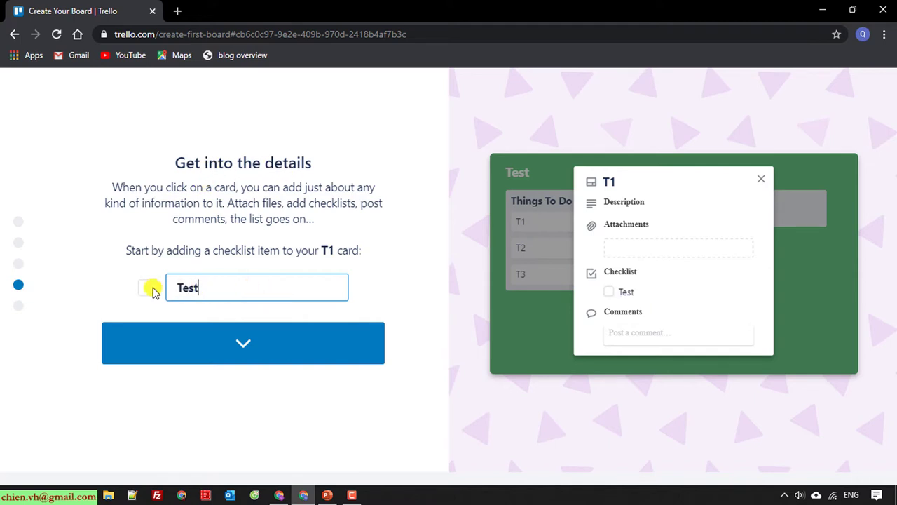
left_click(248, 348)
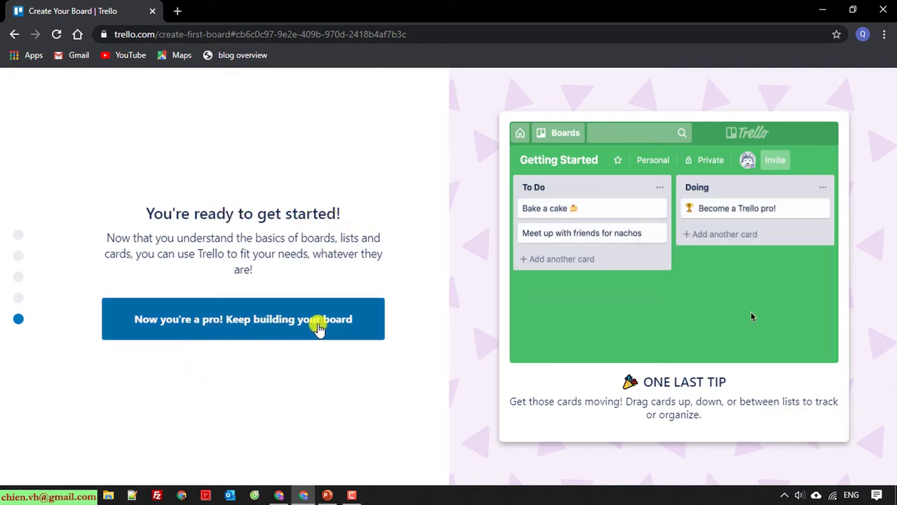
Open the Test board, decline the background suggestions, and close the Atlassian apps list
left_click(273, 325)
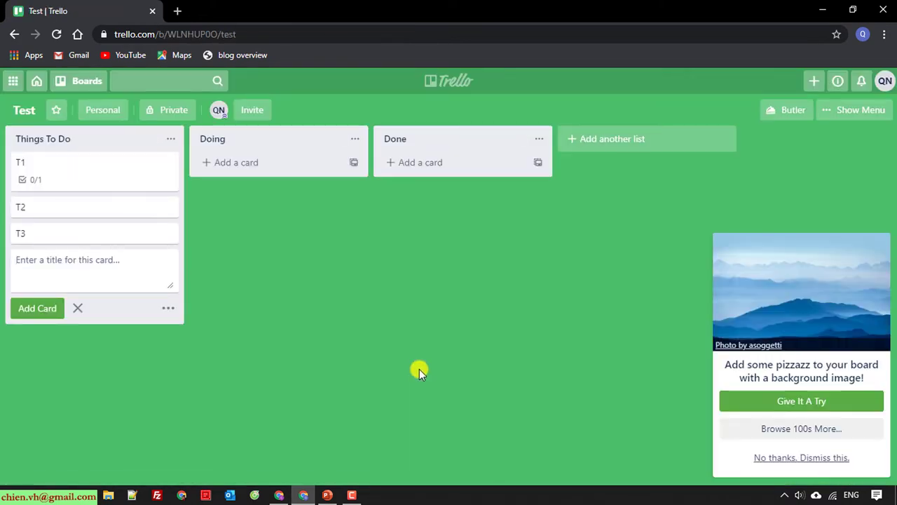
left_click(791, 456)
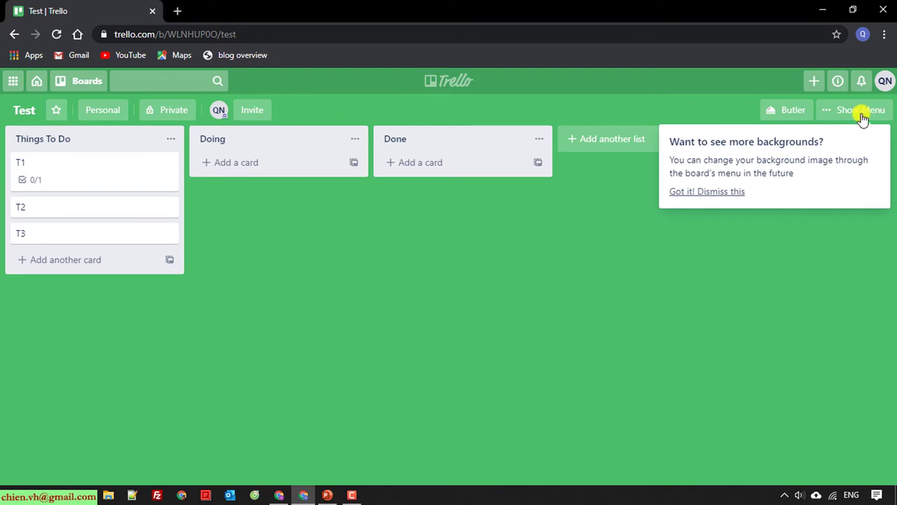
left_click(675, 192)
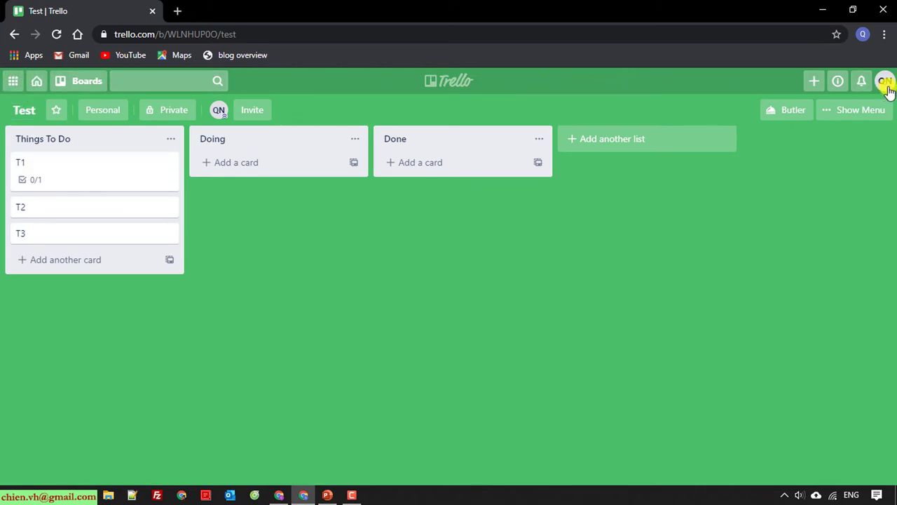
left_click(12, 84)
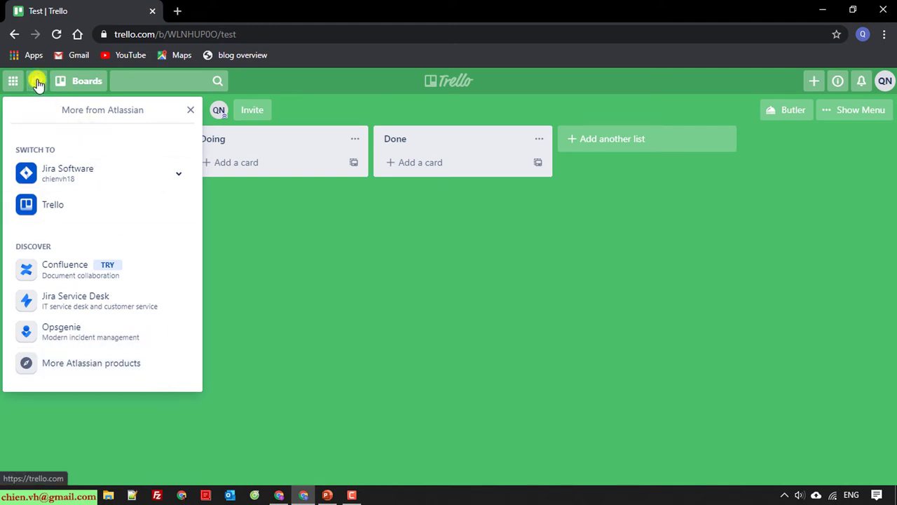
left_click(357, 262)
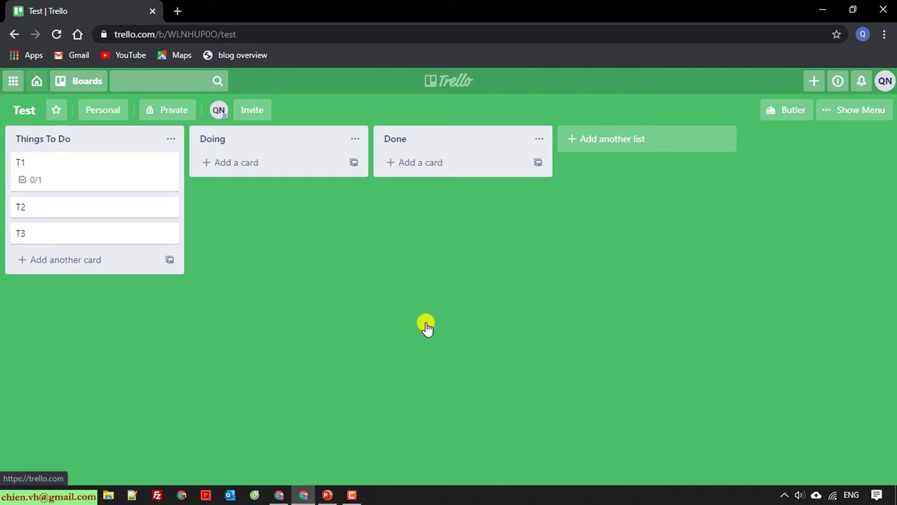
Go from Home to Boards, then open the Templates gallery and browse its categories
left_click(33, 80)
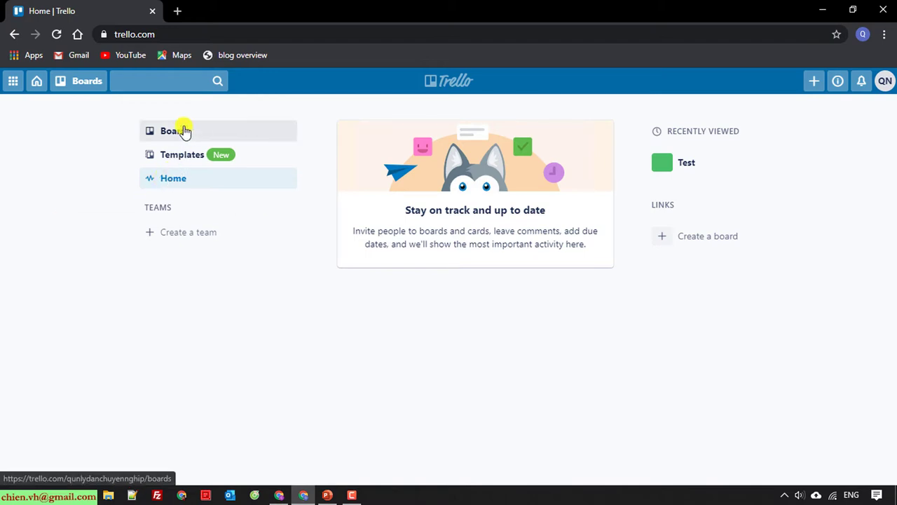
left_click(184, 132)
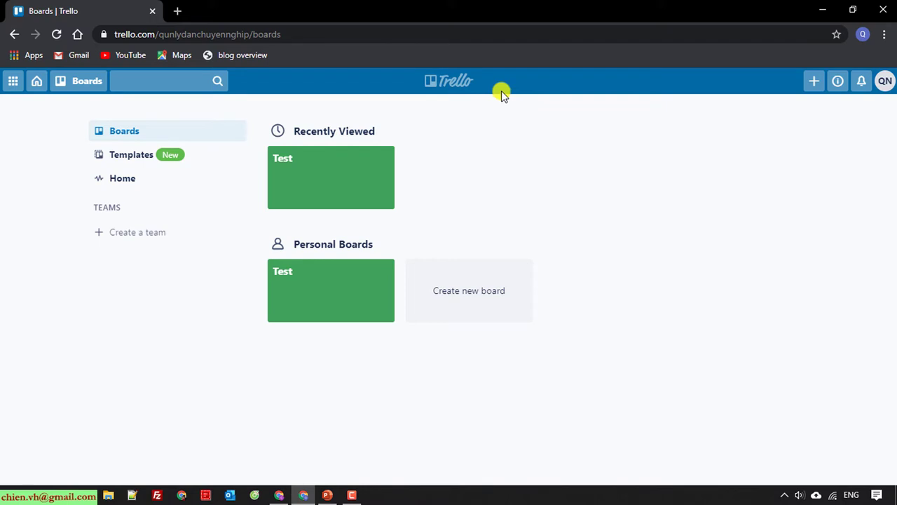
left_click(137, 158)
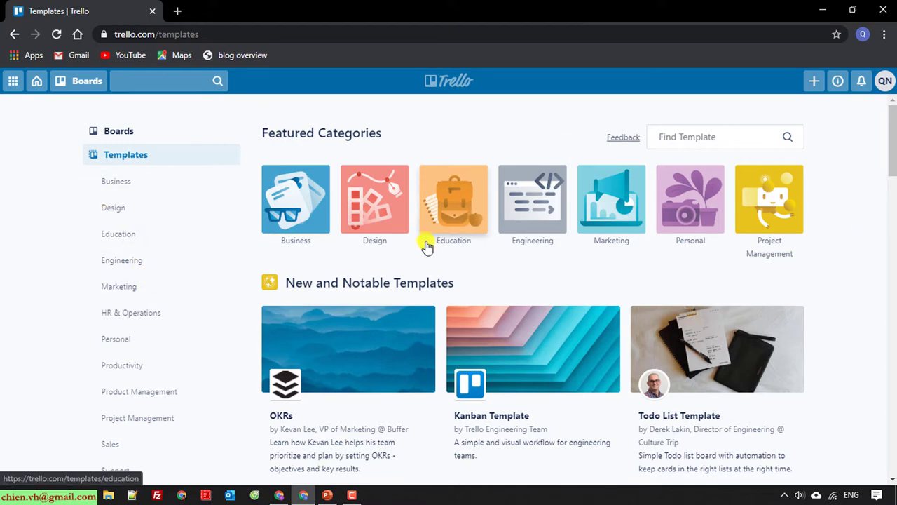
scroll(456, 281, "down", 2)
scroll(135, 216, "up", 2)
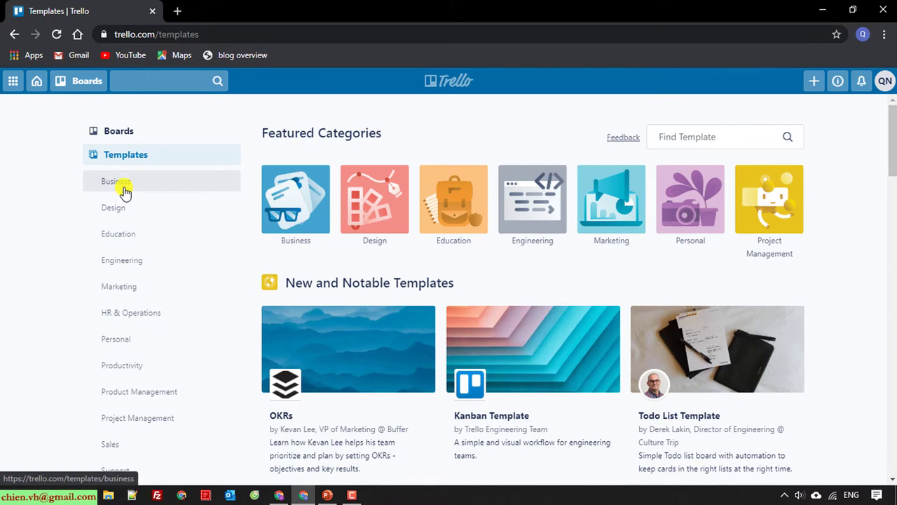
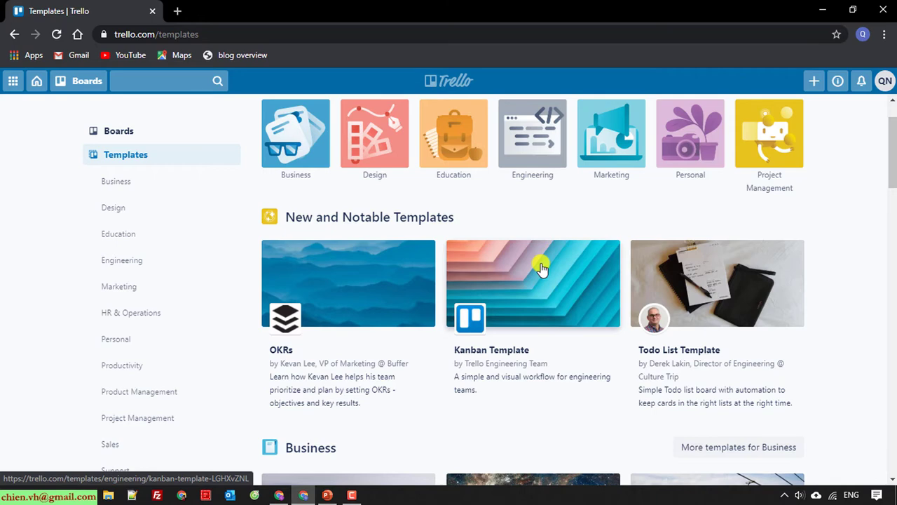
Open the Town Hall Meetings template and read through its description and sample board lists
left_click(542, 268)
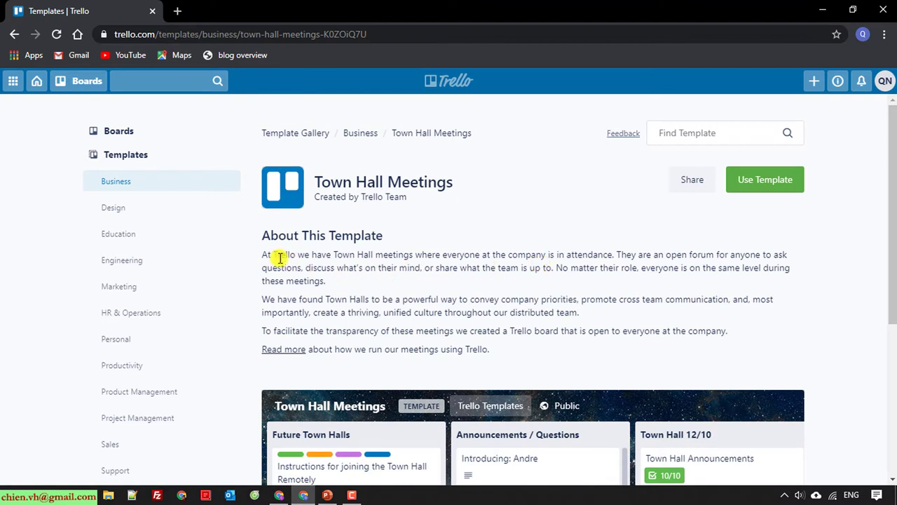
left_click_drag(261, 253, 508, 265)
left_click(518, 286)
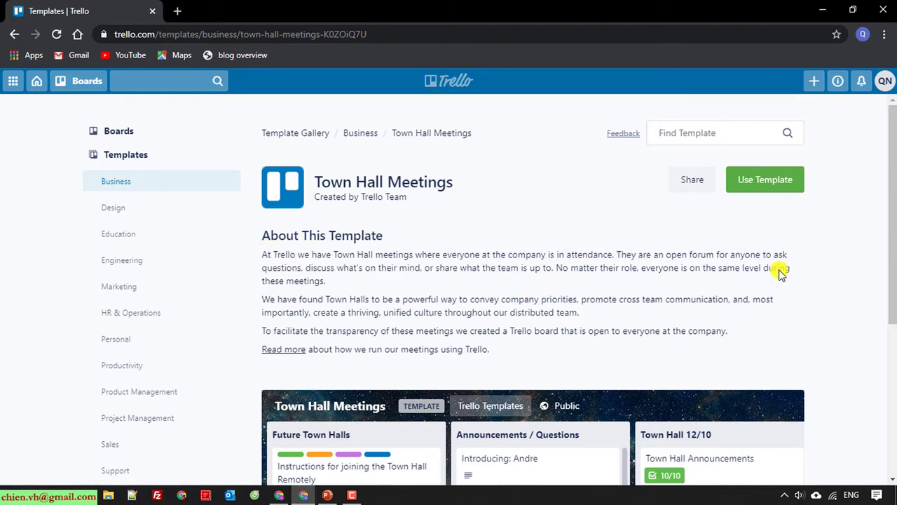
scroll(809, 284, "down", 1)
scroll(838, 287, "down", 3)
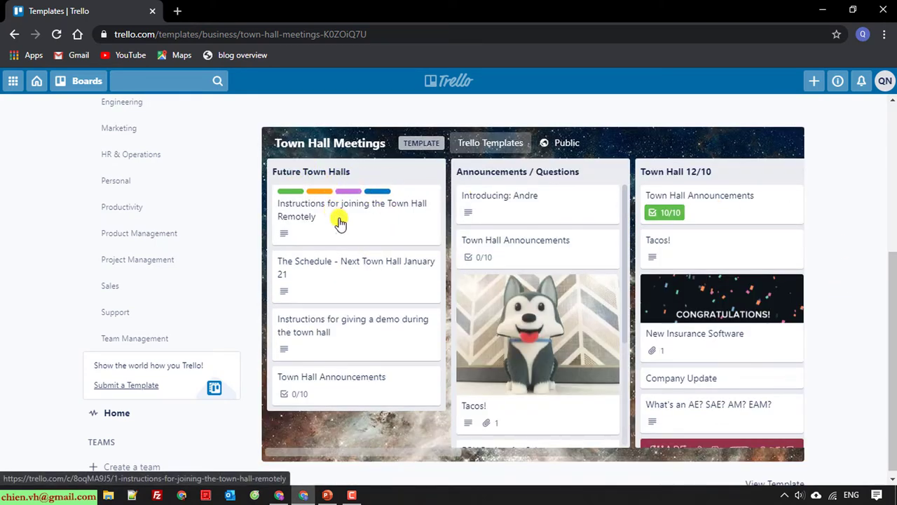
scroll(342, 214, "up", 1)
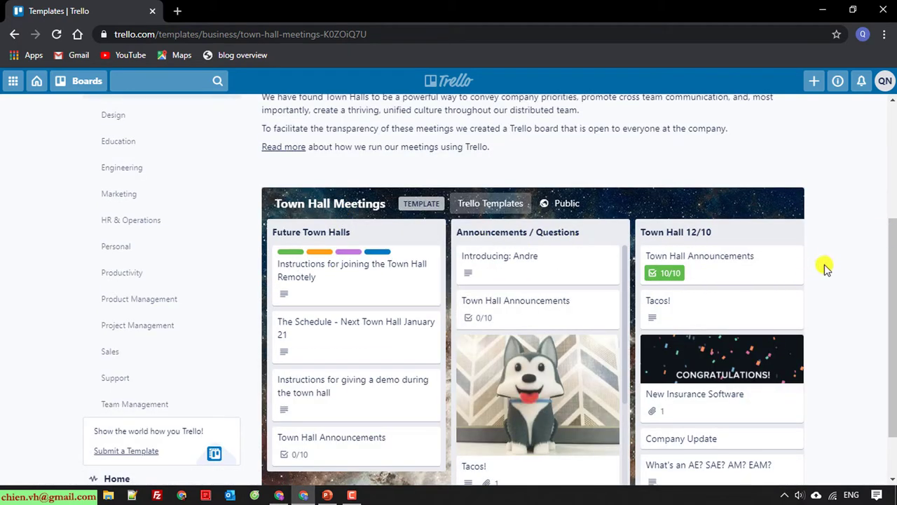
scroll(860, 261, "down", 1)
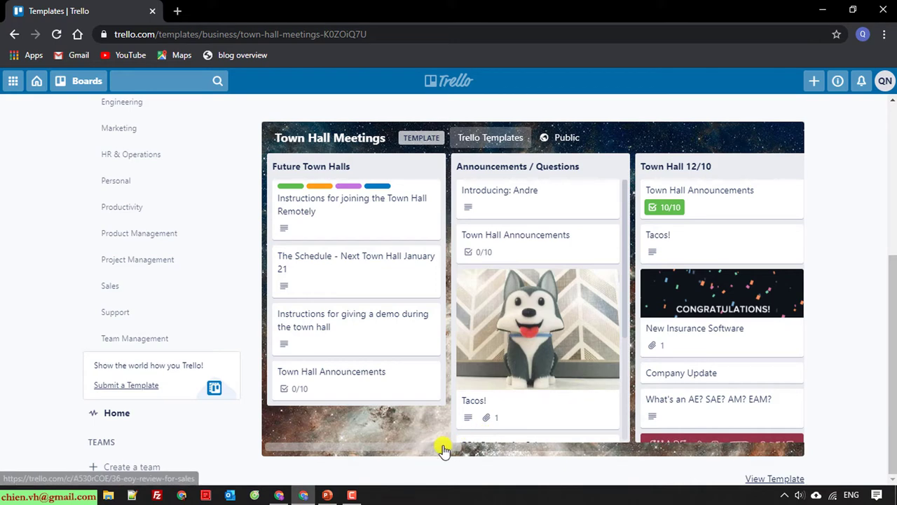
left_click_drag(444, 447, 580, 452)
scroll(687, 316, "up", 4)
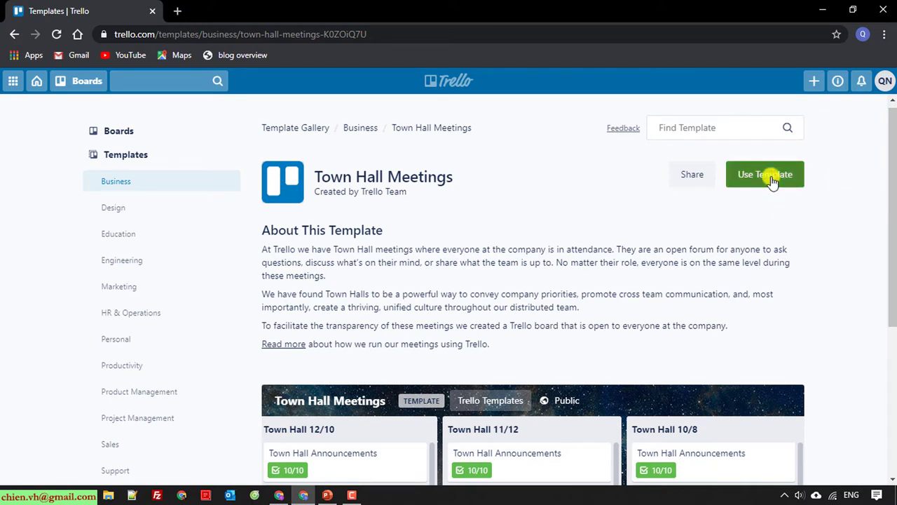
Create a board titled 'Test2' from the Town Hall Meetings template
left_click(772, 181)
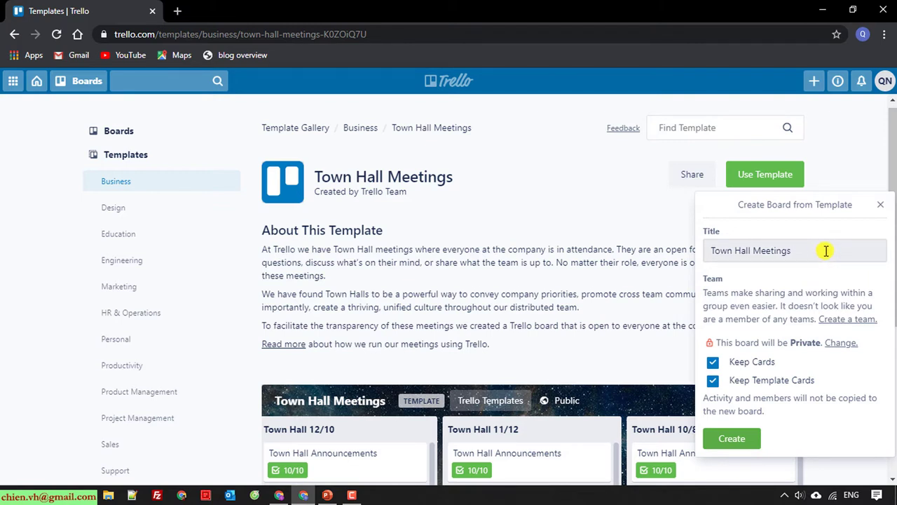
left_click_drag(827, 251, 571, 255)
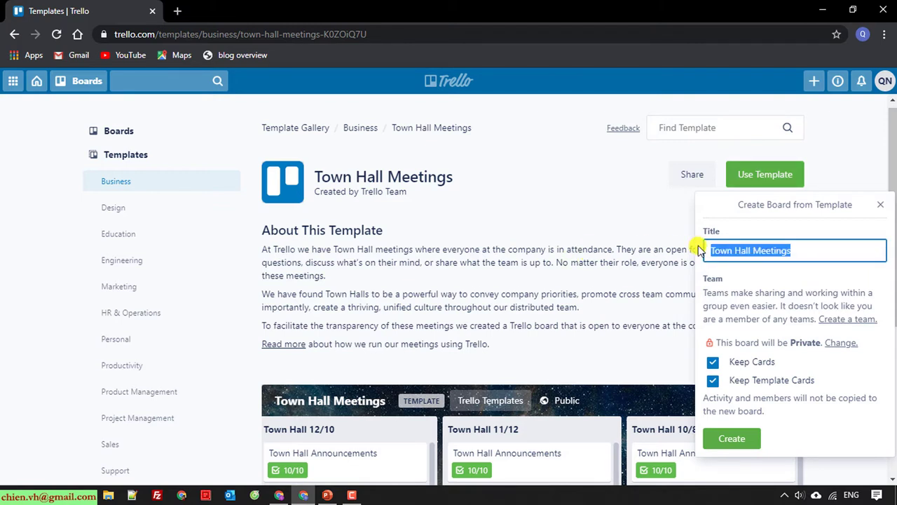
type("Tesst")
key("BackSpace")
key("BackSpace")
key("BackSpace")
type("st")
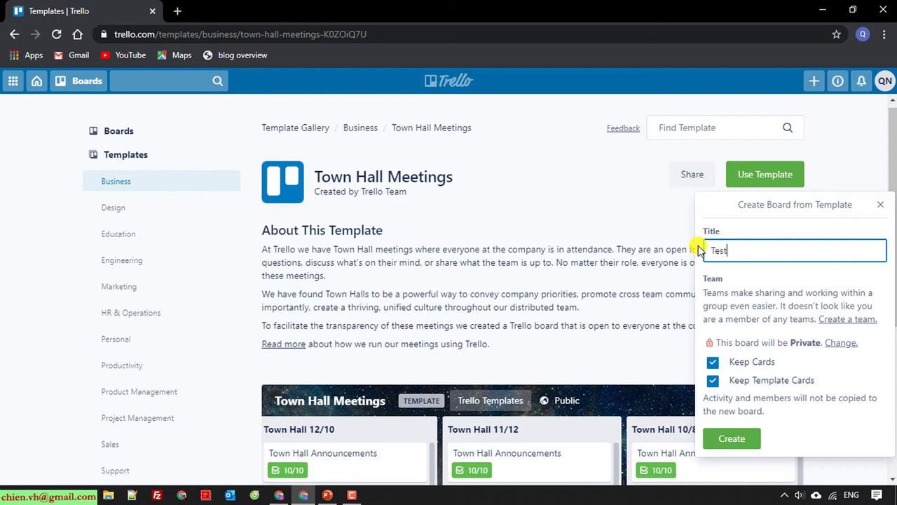
type("2")
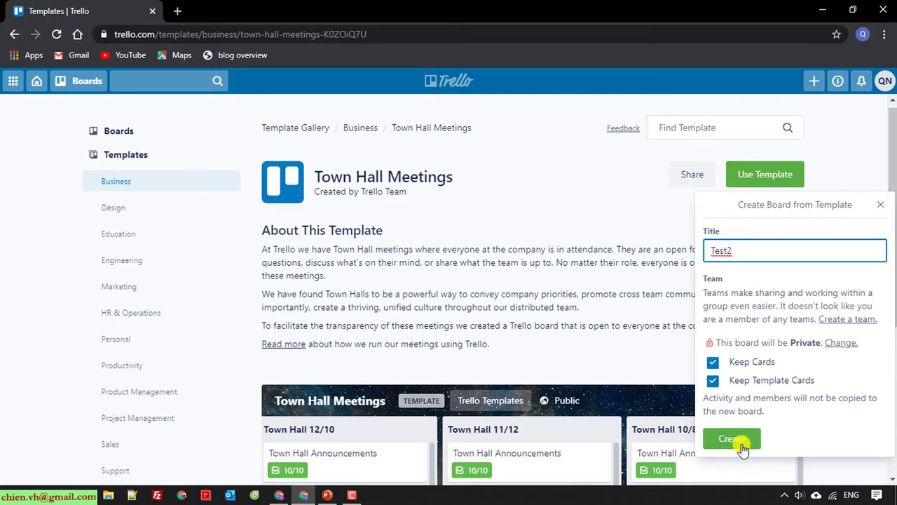
left_click(729, 439)
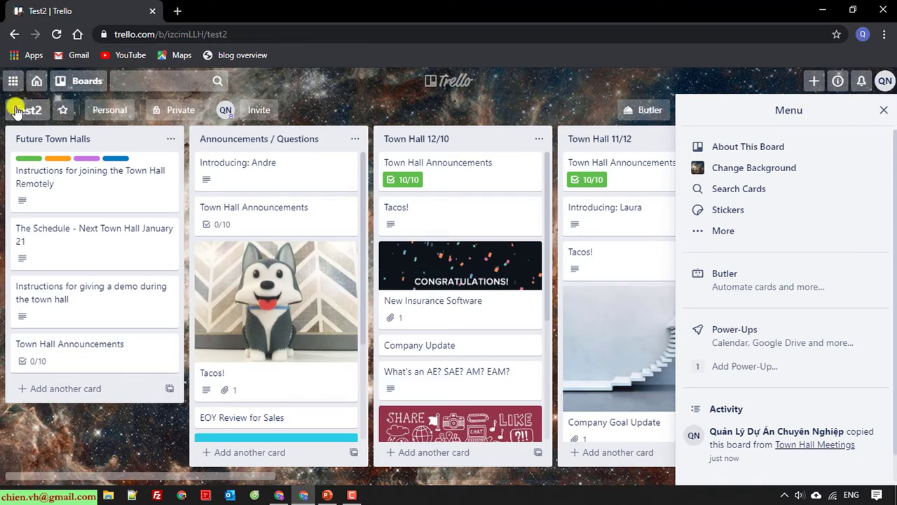
Close the board menu and scroll across Test2's lists, from Future Town Halls to Town Hall 9/10
left_click(884, 110)
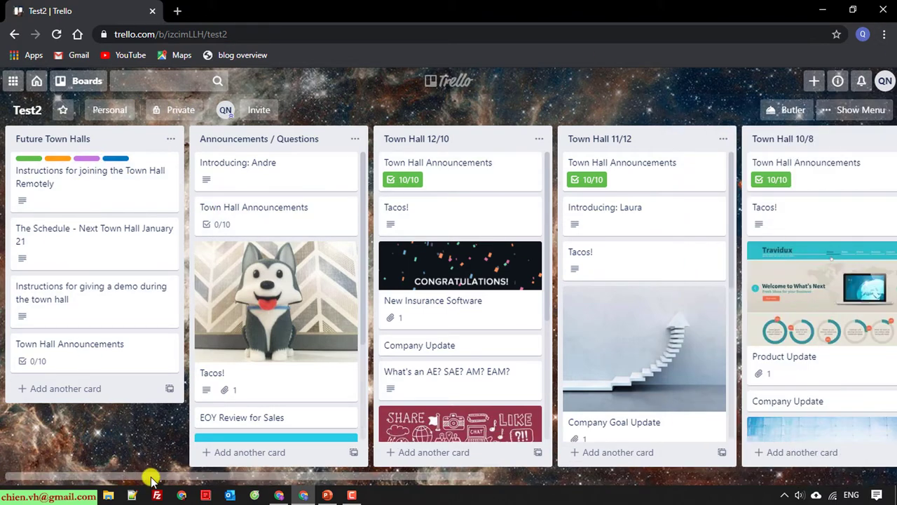
left_click_drag(151, 479, 104, 439)
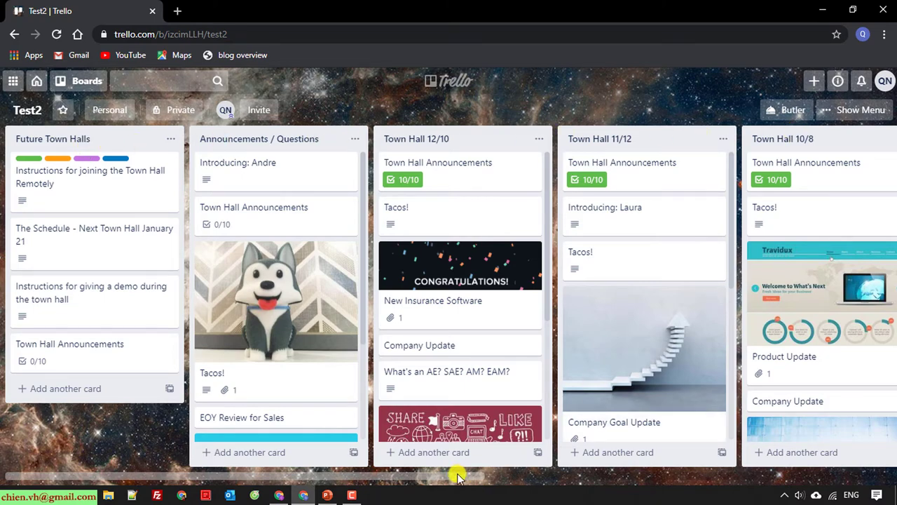
left_click_drag(457, 476, 868, 497)
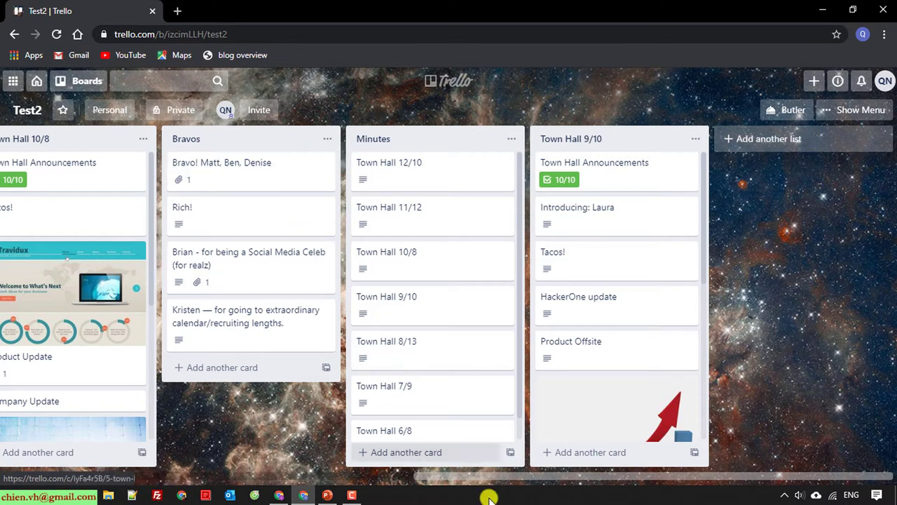
left_click_drag(551, 477, 91, 461)
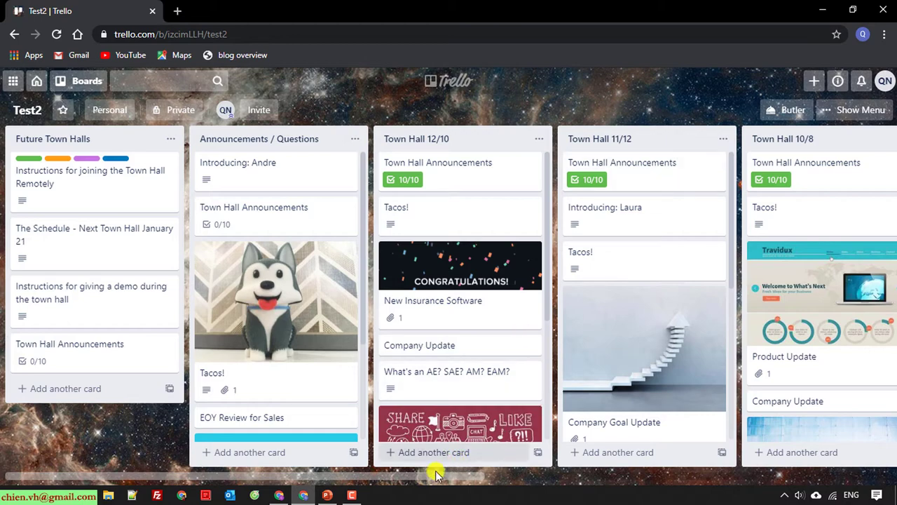
left_click_drag(423, 479, 354, 498)
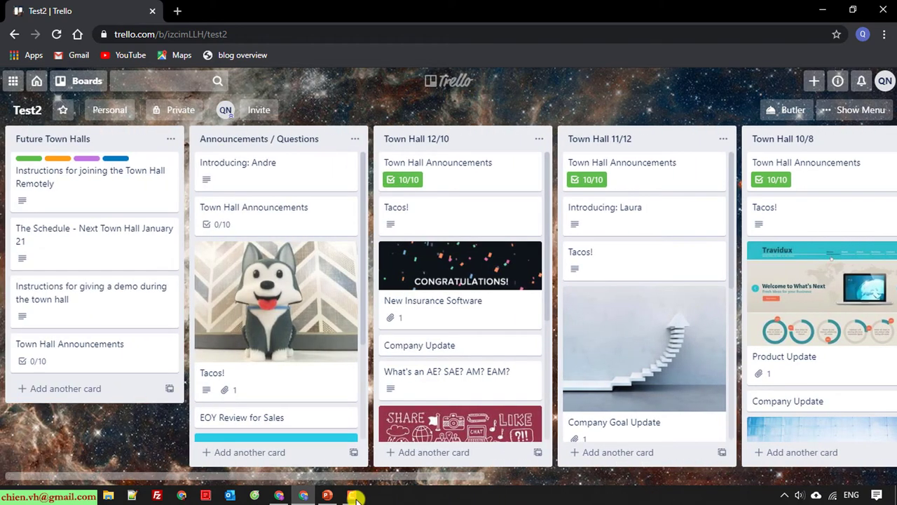
Go to the Boards page and open the boards list showing Test and Test2
left_click(39, 82)
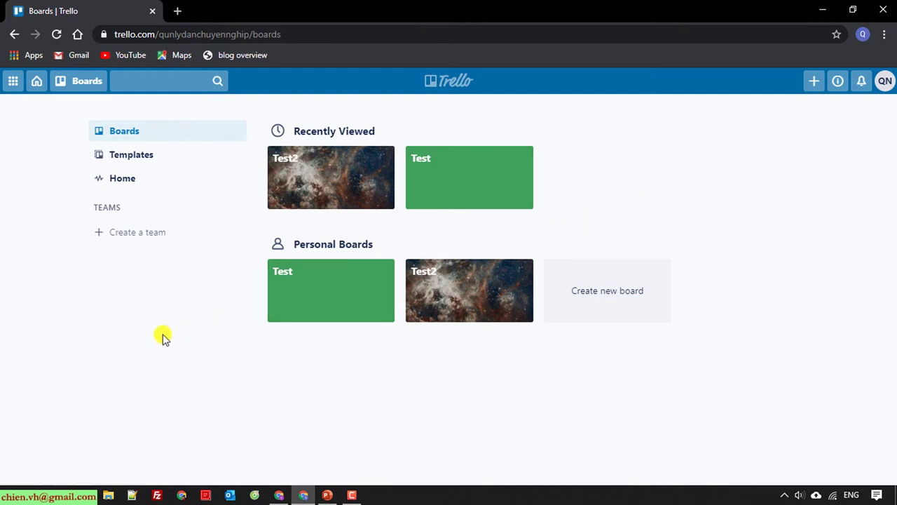
left_click(84, 85)
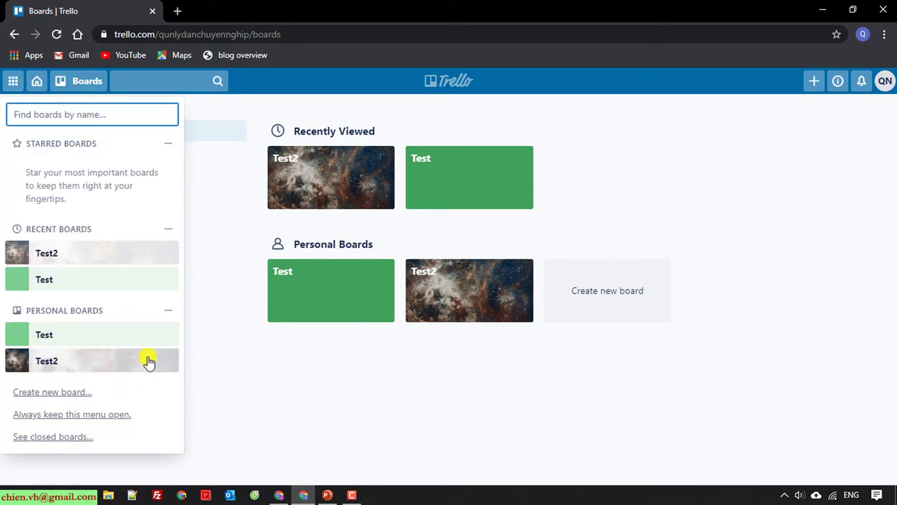
Start a new blank board titled 'Website ABC Development'
left_click(68, 394)
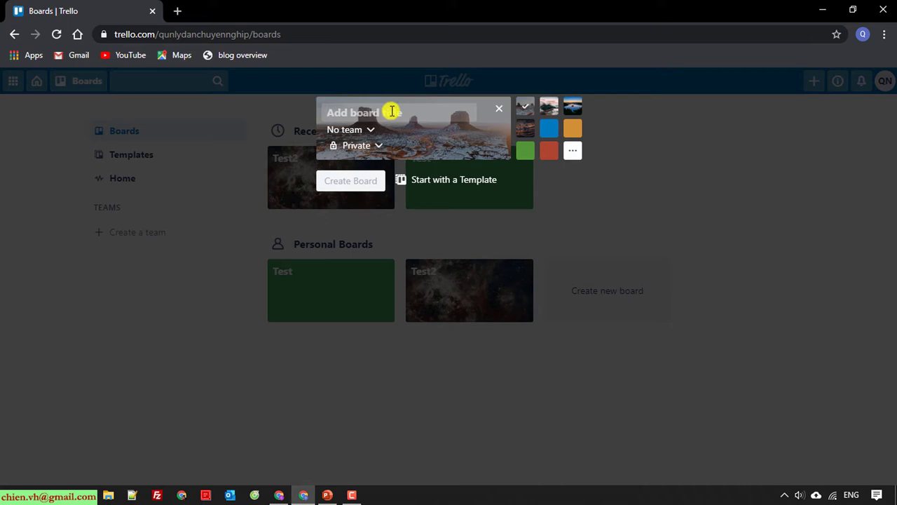
type("My W")
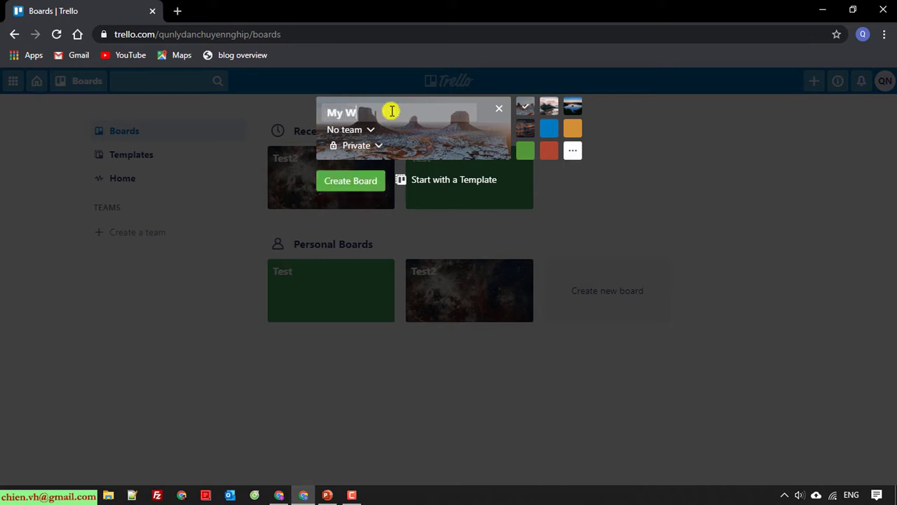
key("BackSpace")
key("BackSpace")
key("BackSpace")
key("BackSpace")
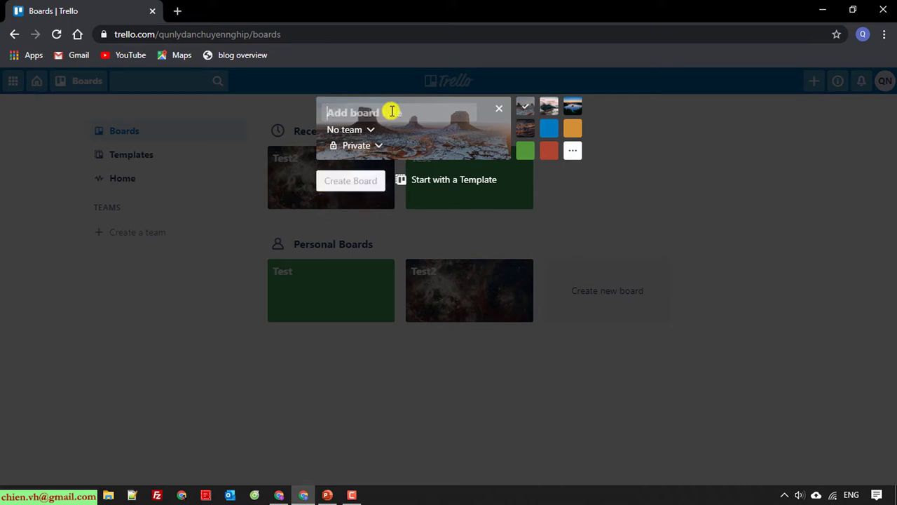
type("Wesite")
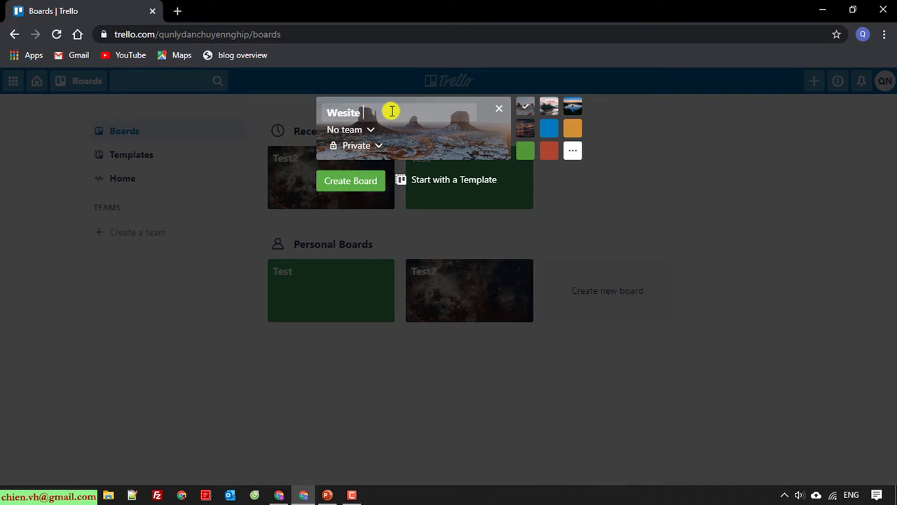
key("BackSpace")
key("BackSpace")
key("BackSpace")
key("BackSpace")
type("bsite AB Development")
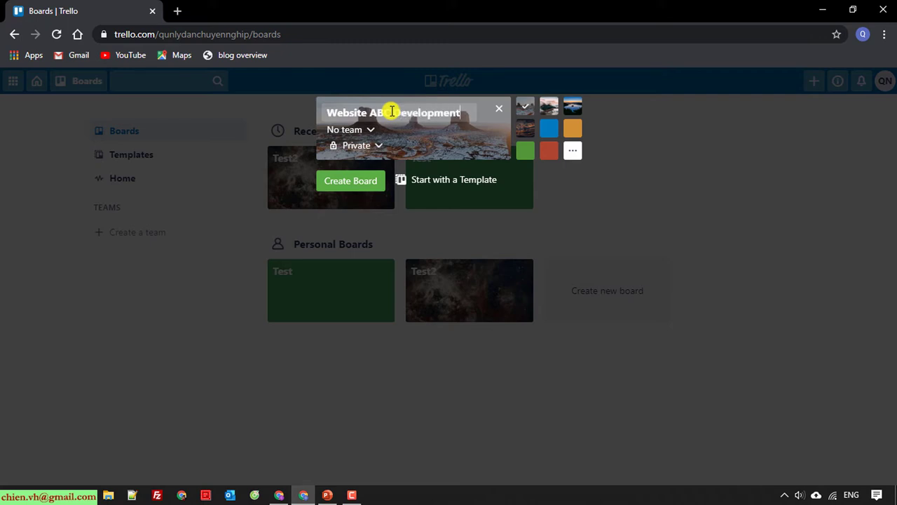
left_click(392, 112)
type("C")
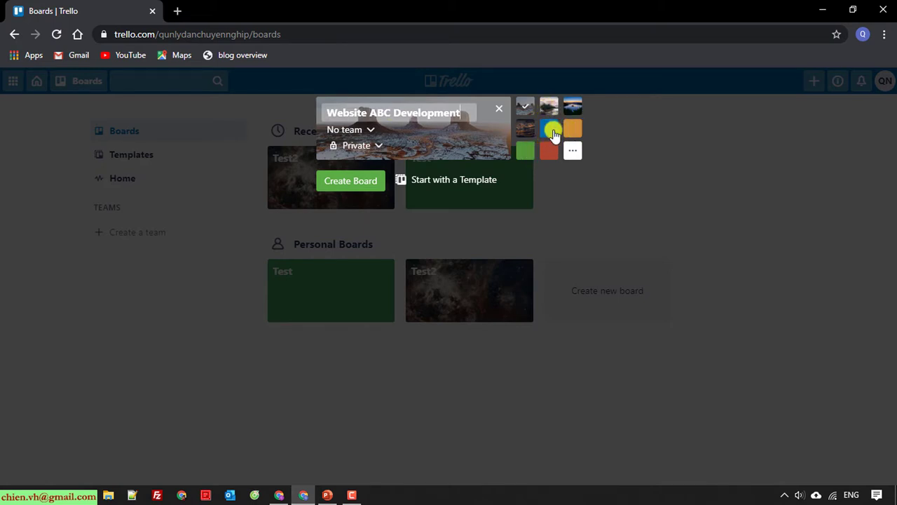
Give the board a blue background, keep No team and Private visibility, and create it
left_click(550, 134)
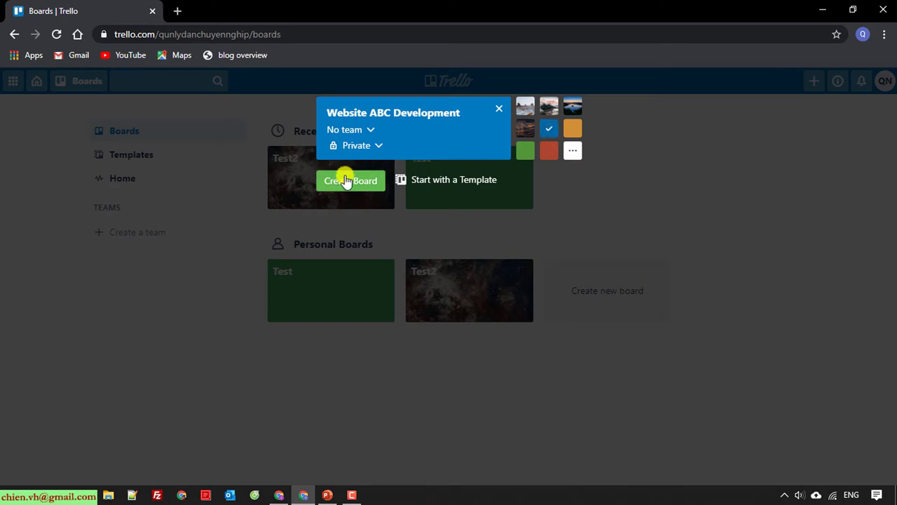
left_click(372, 132)
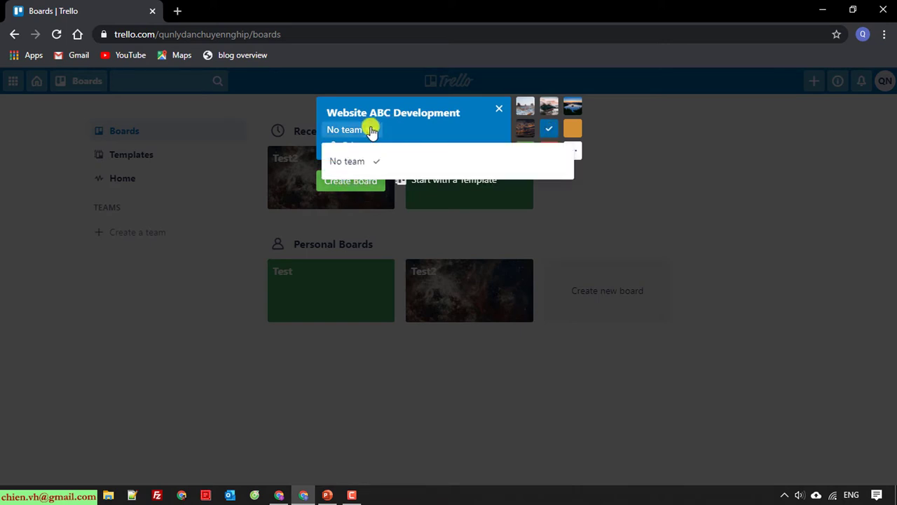
left_click(480, 122)
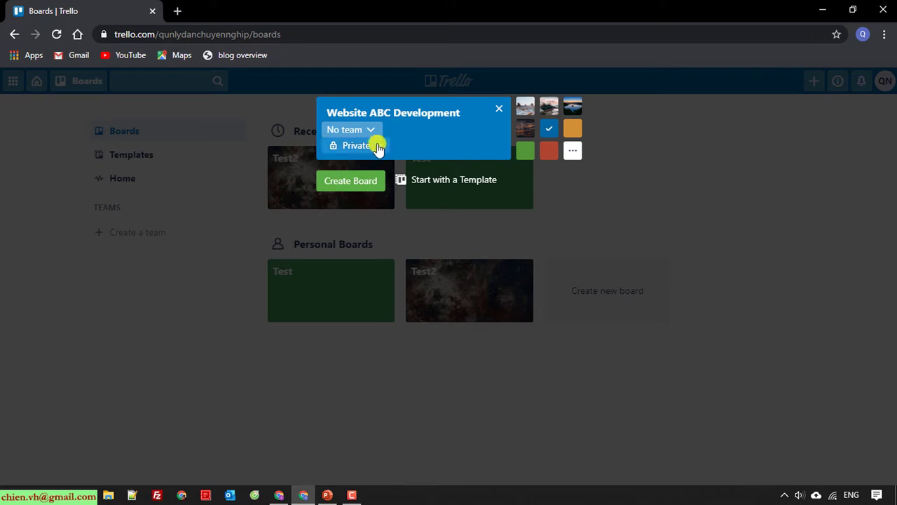
left_click(378, 146)
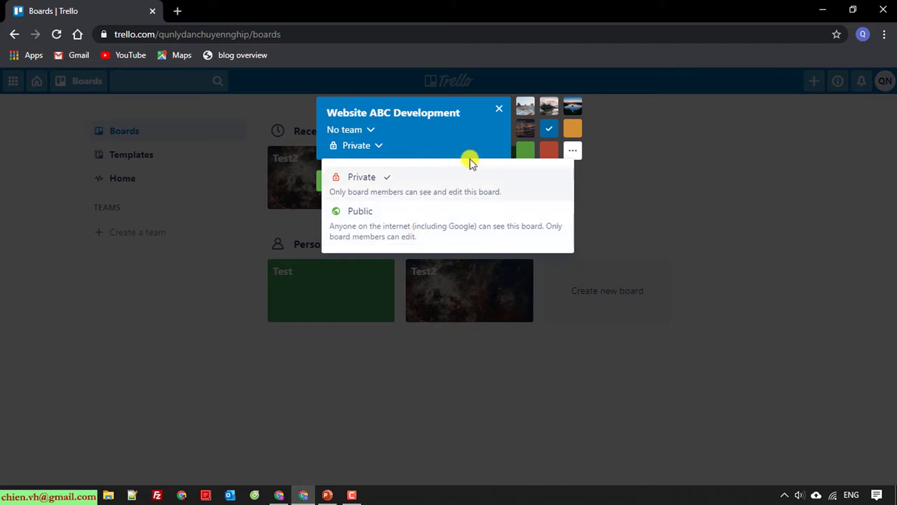
left_click(420, 144)
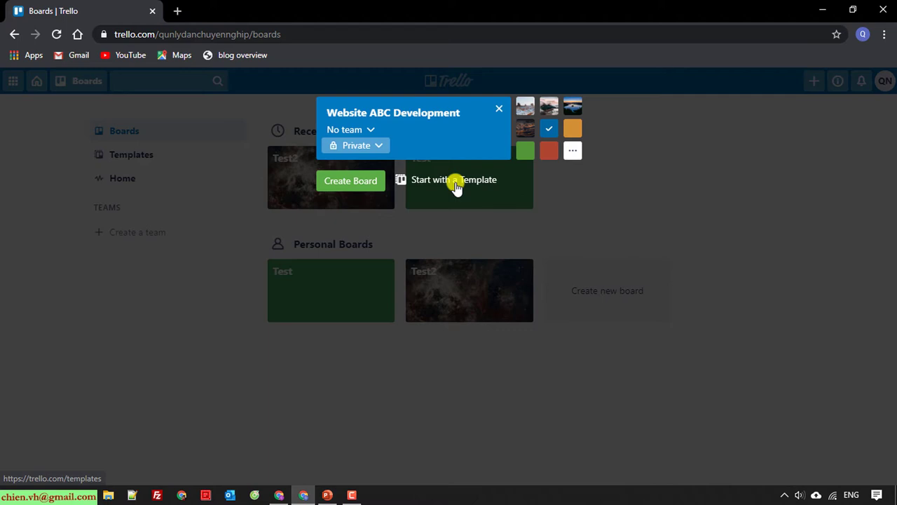
left_click(360, 184)
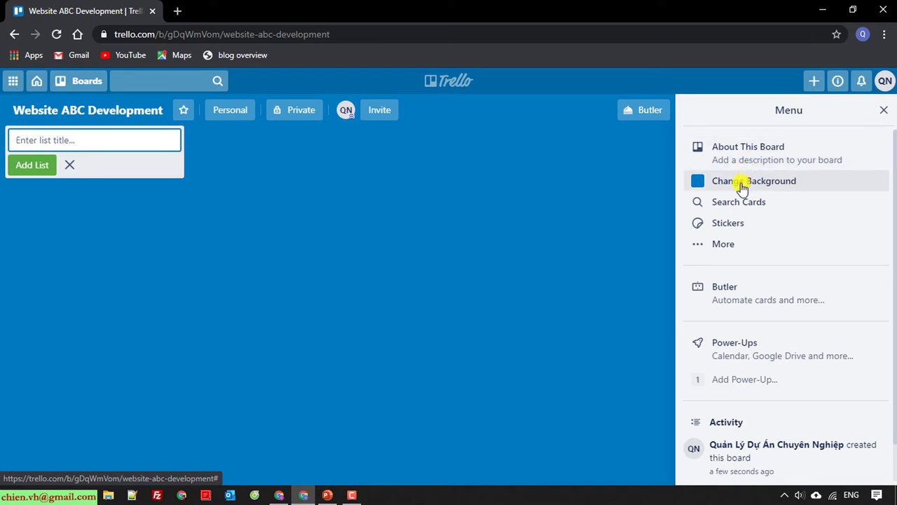
Check the activity log showing only the board's creation, then close the board Menu panel
scroll(757, 329, "down", 1)
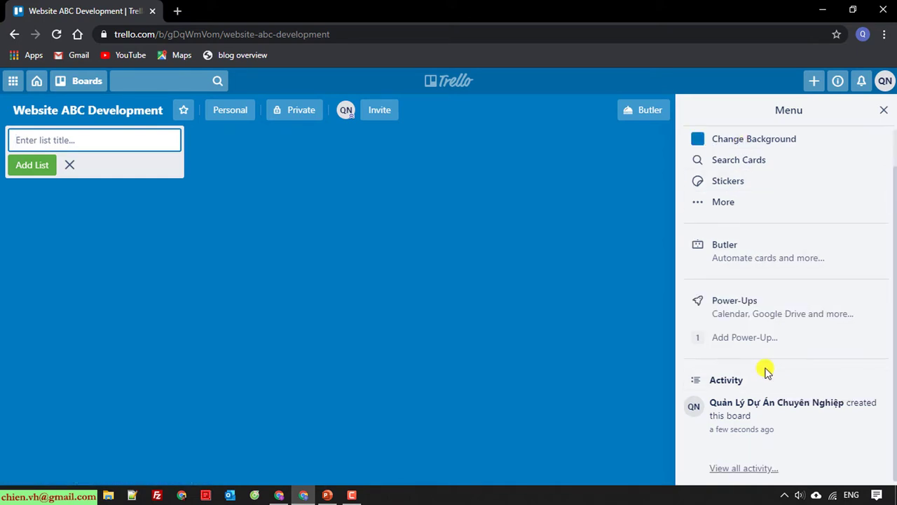
scroll(755, 382, "up", 1)
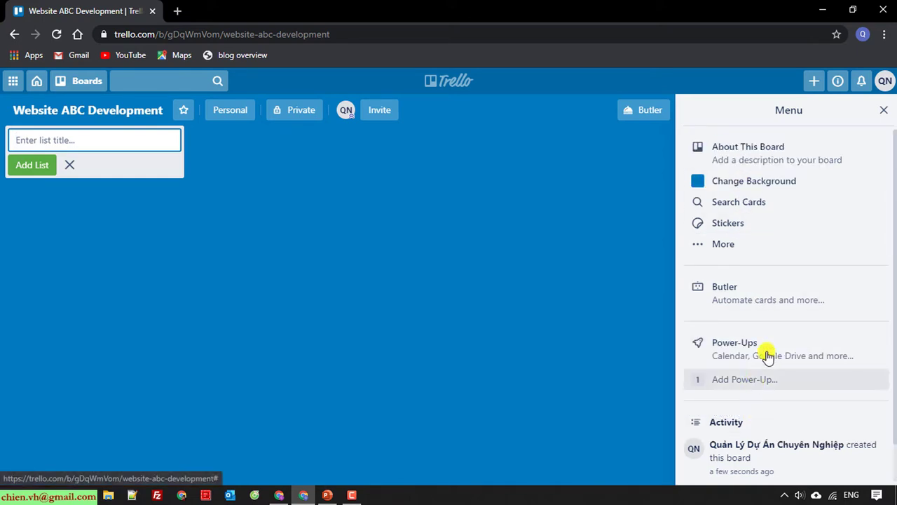
left_click(885, 113)
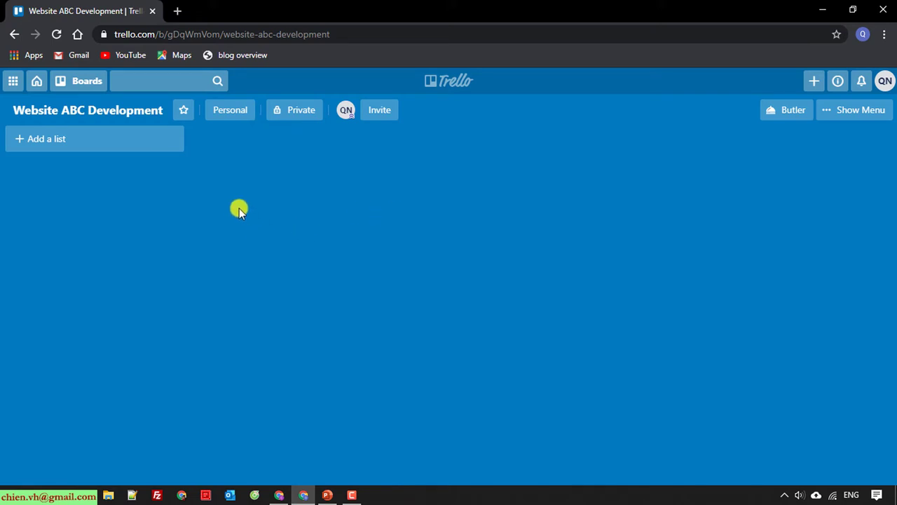
Add the lists 'Backlog' and 'Task(s) selected for development'
left_click(80, 140)
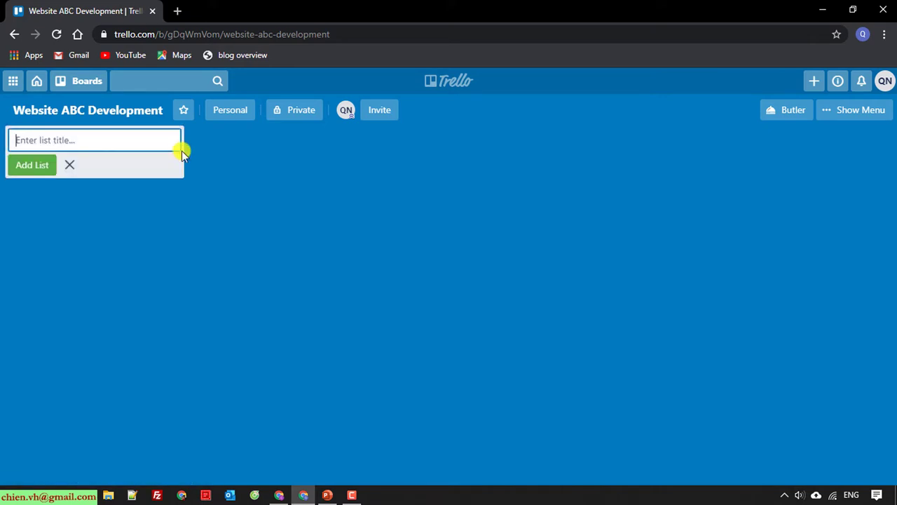
type("Backlog")
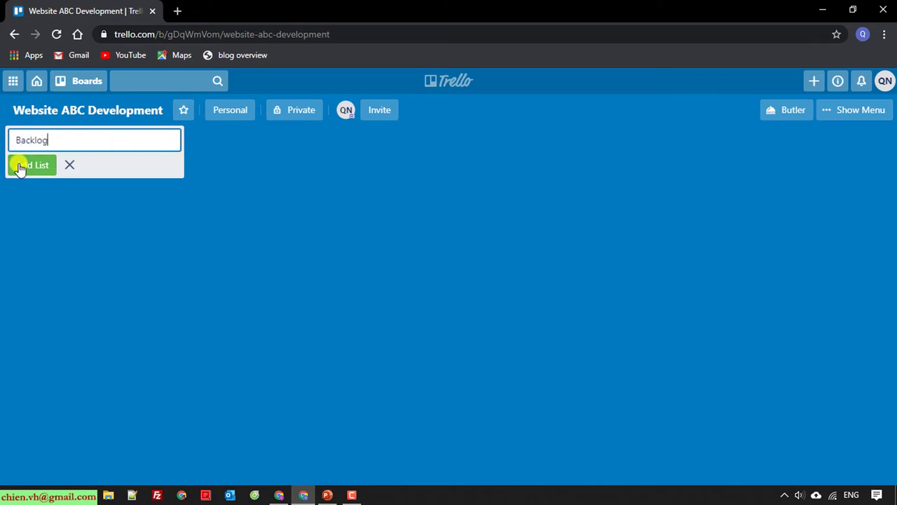
left_click(20, 167)
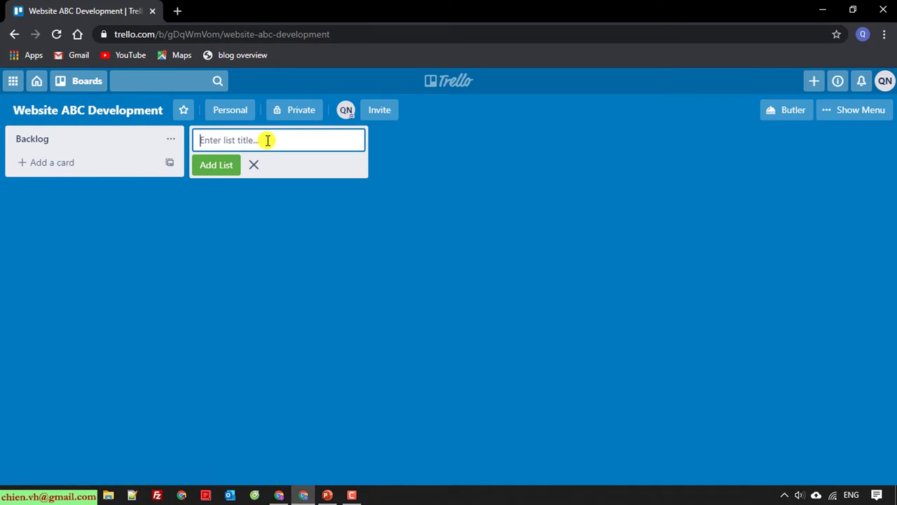
type("Task(s) selected for development")
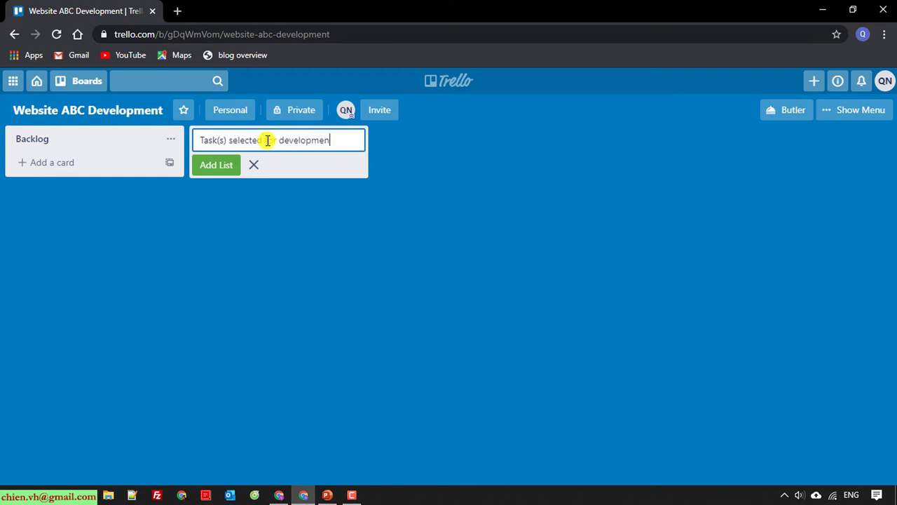
key("Return")
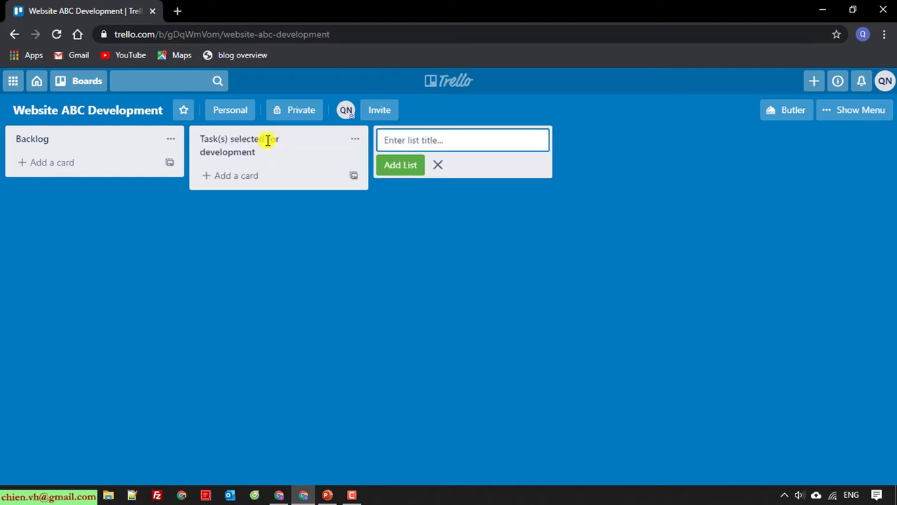
Add the lists 'In Progress', 'In Review' and 'Done', then stop adding lists
type("In Progress")
key("Return")
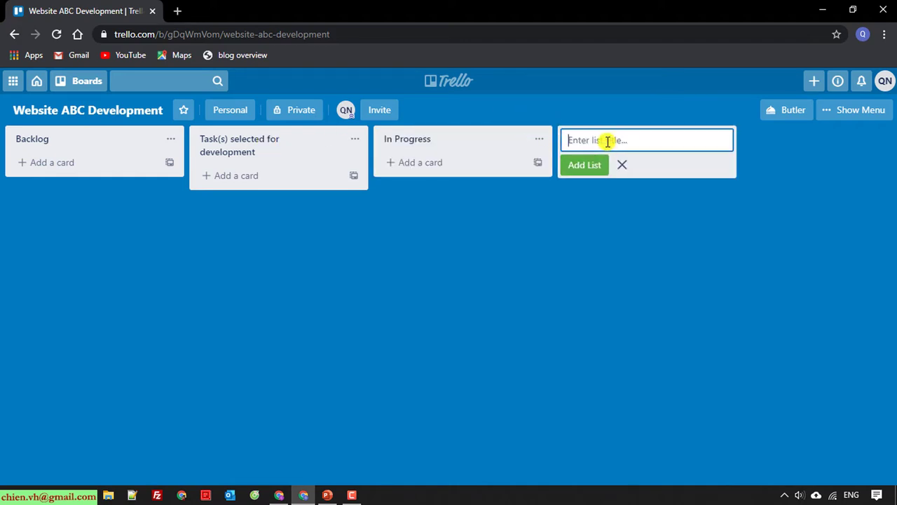
type("In Review")
key("Return")
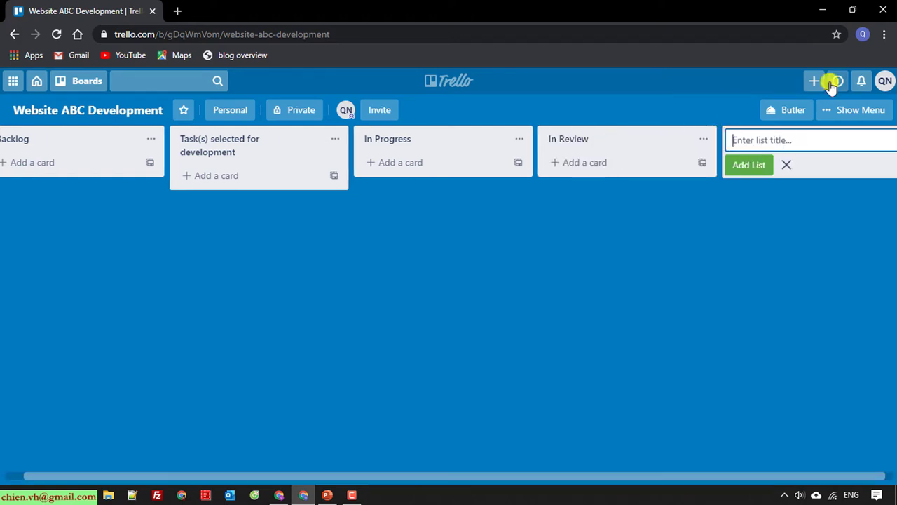
type("Done")
key("Return")
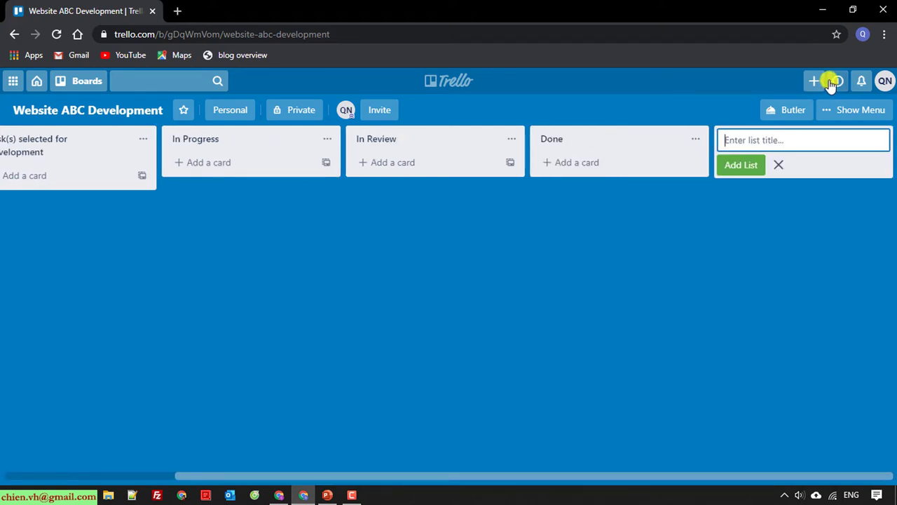
key("Escape")
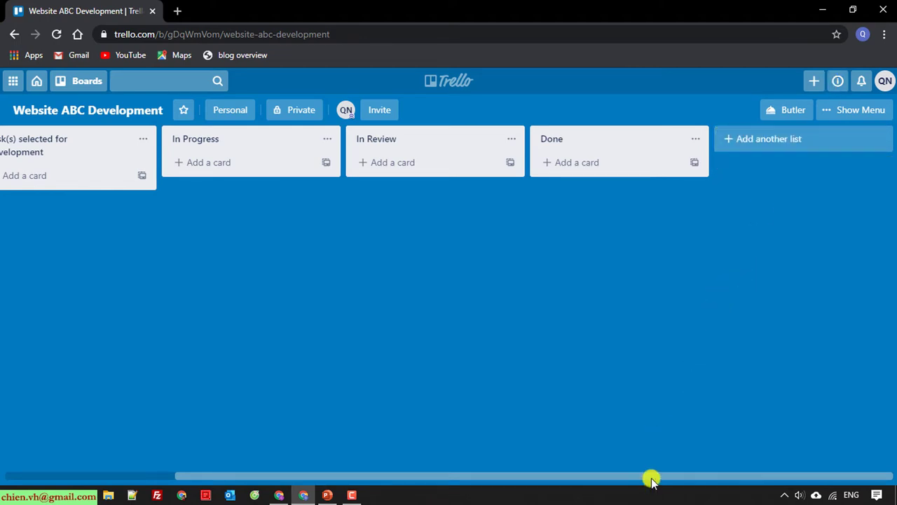
left_click_drag(651, 477, 410, 485)
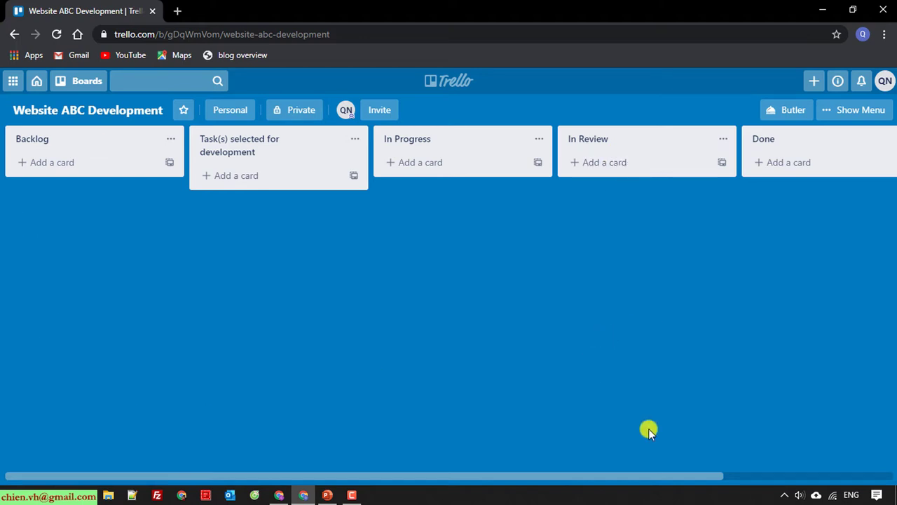
left_click_drag(673, 479, 531, 491)
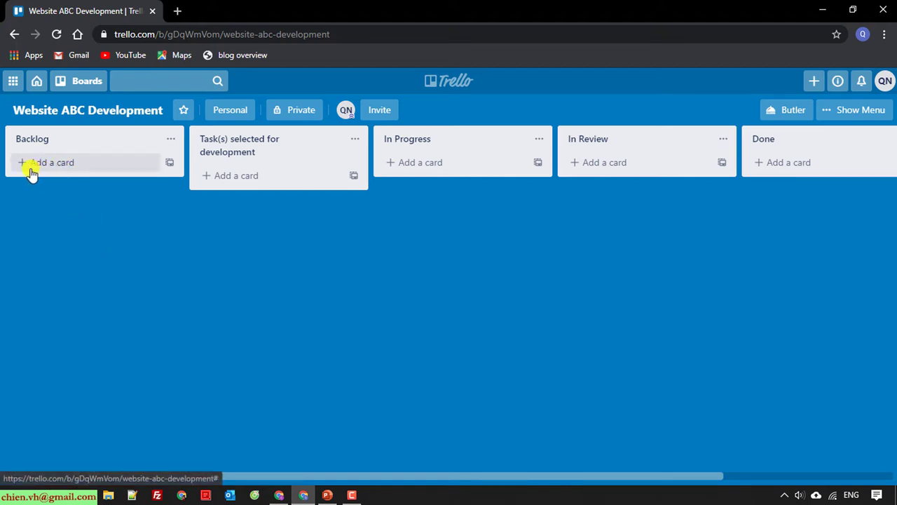
Add cards Task 1 through Task 5 to the Backlog list
left_click(59, 165)
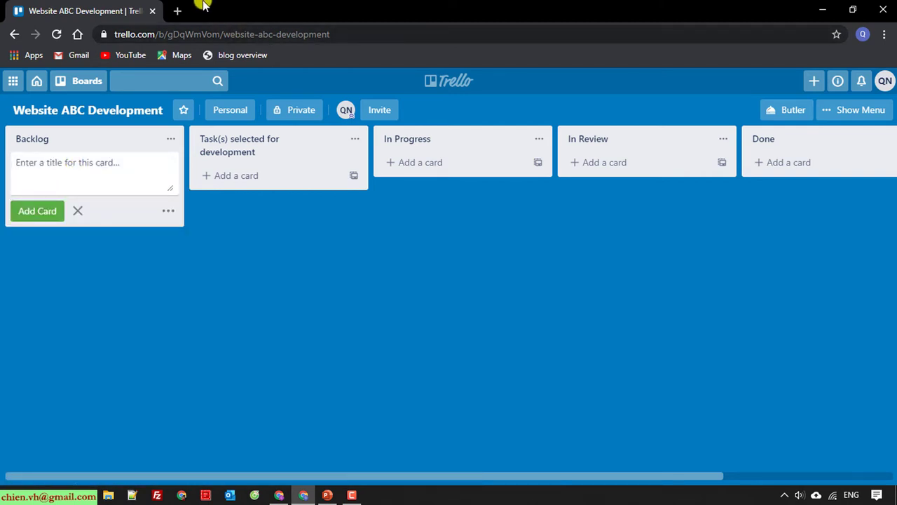
type("T")
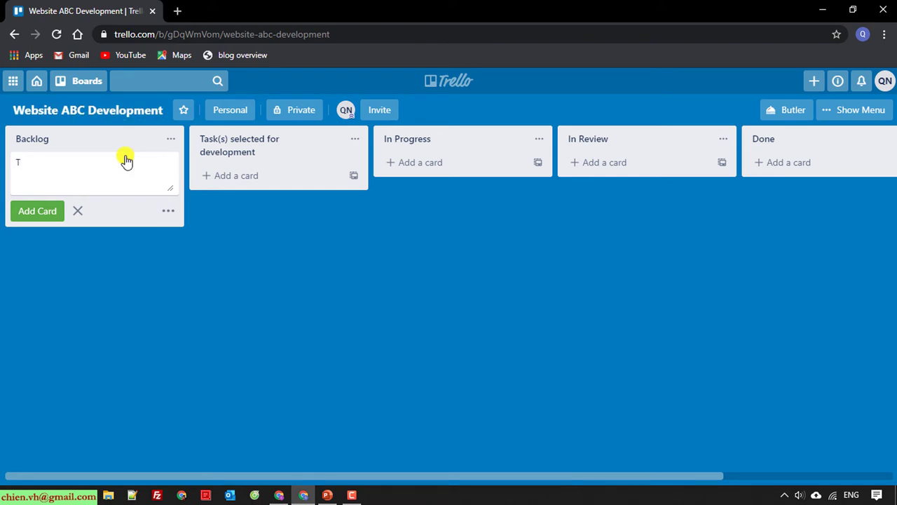
type("ask 1")
key("ctrl+a")
key("ctrl+c")
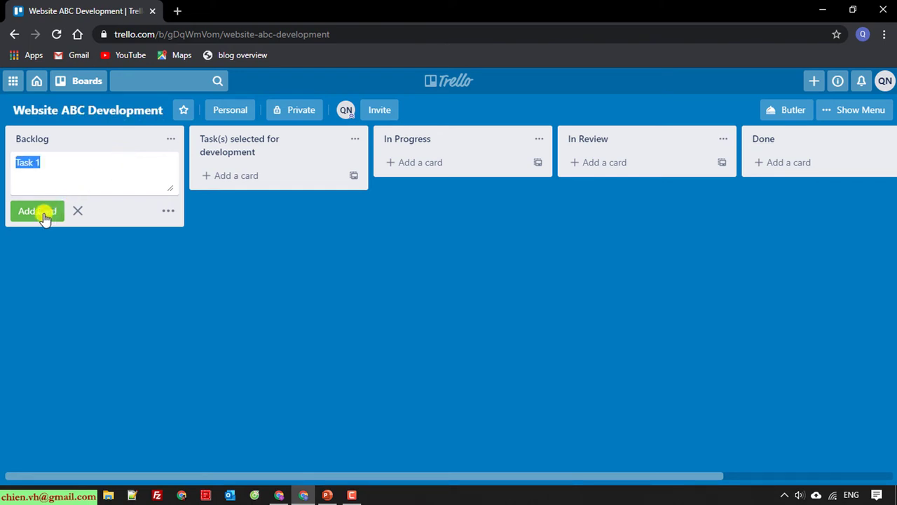
left_click(42, 212)
key("ctrl+v")
key("BackSpace")
type("2")
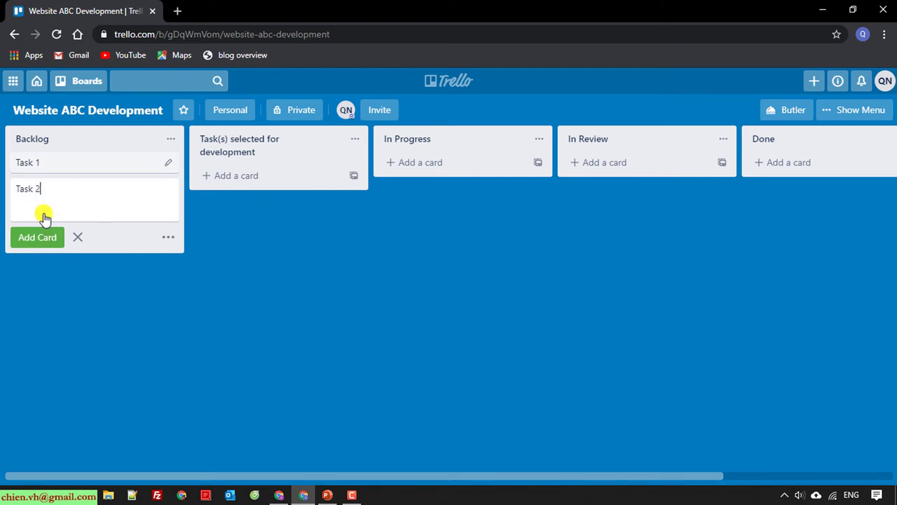
key("Return")
key("ctrl+v")
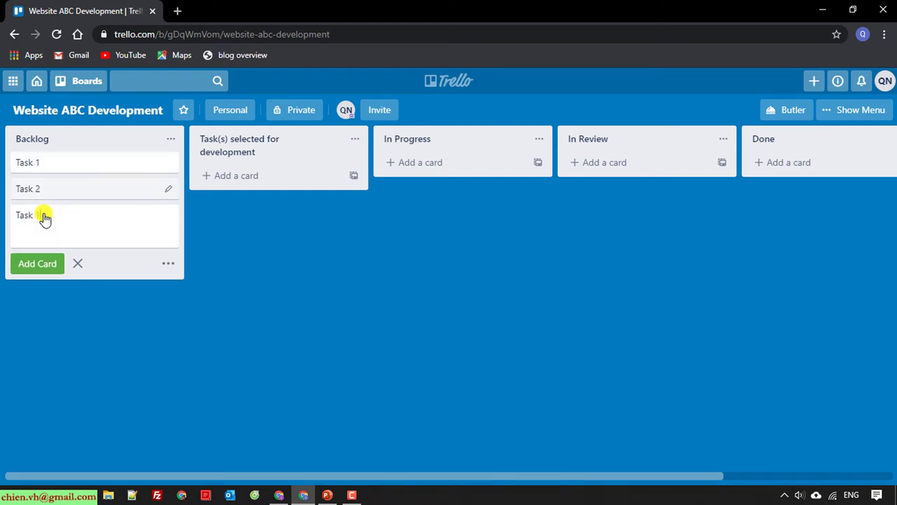
key("BackSpace")
type("3")
key("Return")
key("ctrl+v")
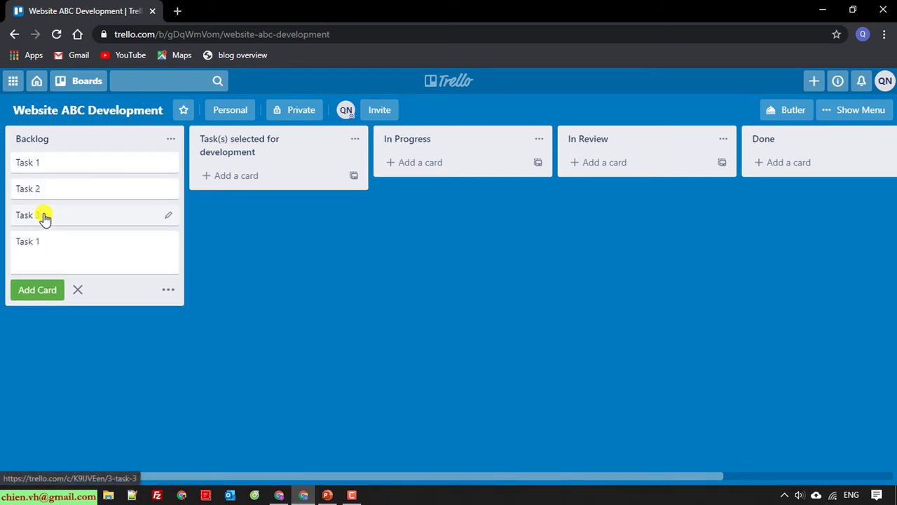
key("BackSpace")
type("4")
key("Return")
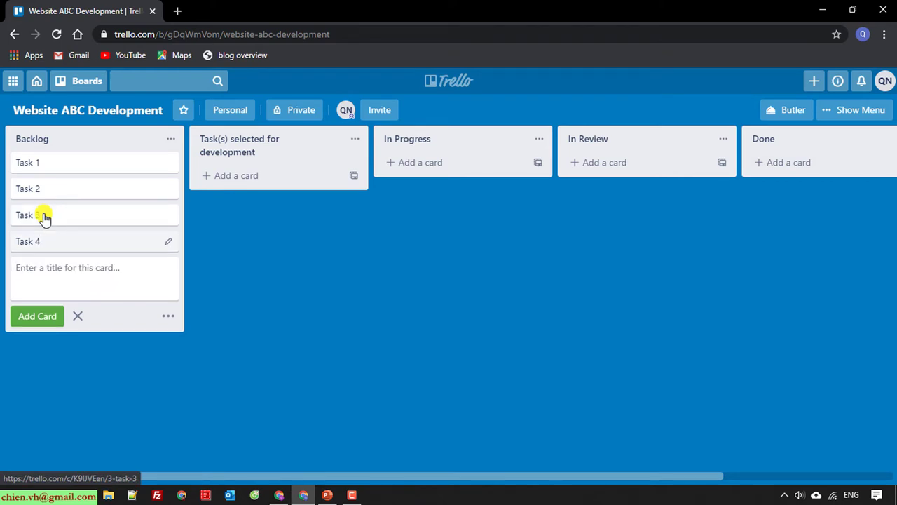
key("ctrl+v")
key("BackSpace")
type("5")
key("Return")
Add cards Task 6 through Task 10 to Backlog and close the card composer
key("ctrl+v")
key("BackSpace")
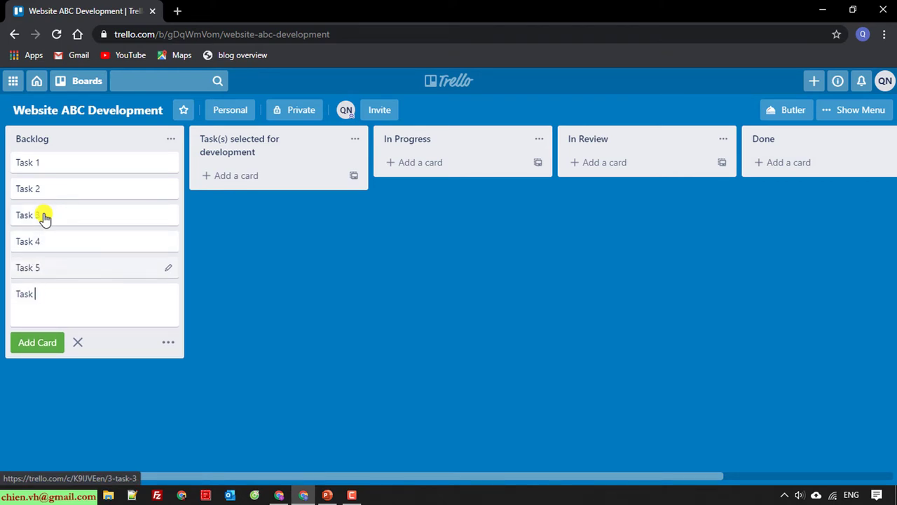
type("6")
key("Return")
key("ctrl+v")
key("BackSpace")
type("7")
key("Return")
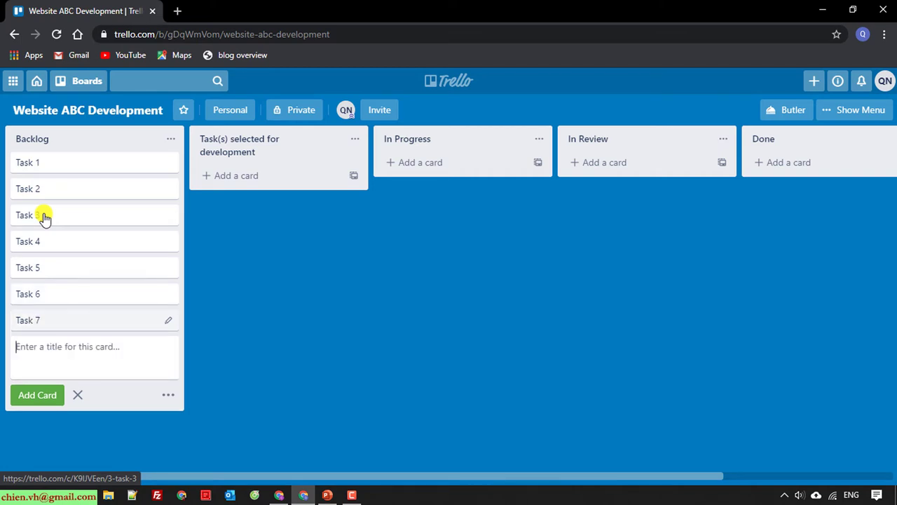
key("ctrl+v")
key("BackSpace")
type("8")
key("Return")
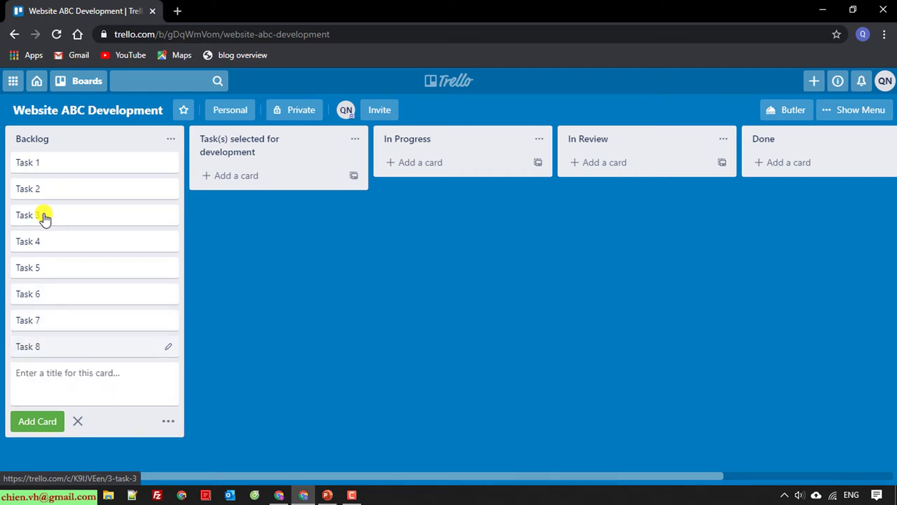
key("ctrl+v")
key("BackSpace")
type("9")
key("Return")
key("ctrl+v")
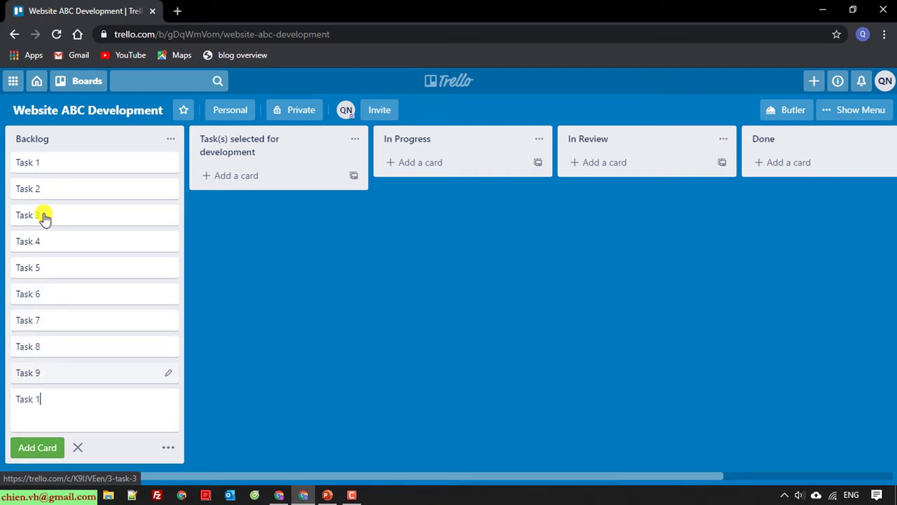
type("0")
key("Return")
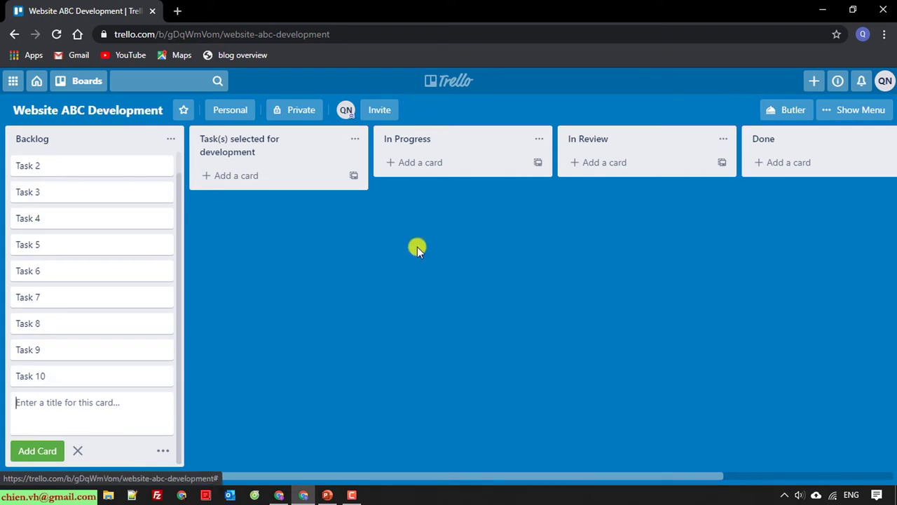
left_click(373, 361)
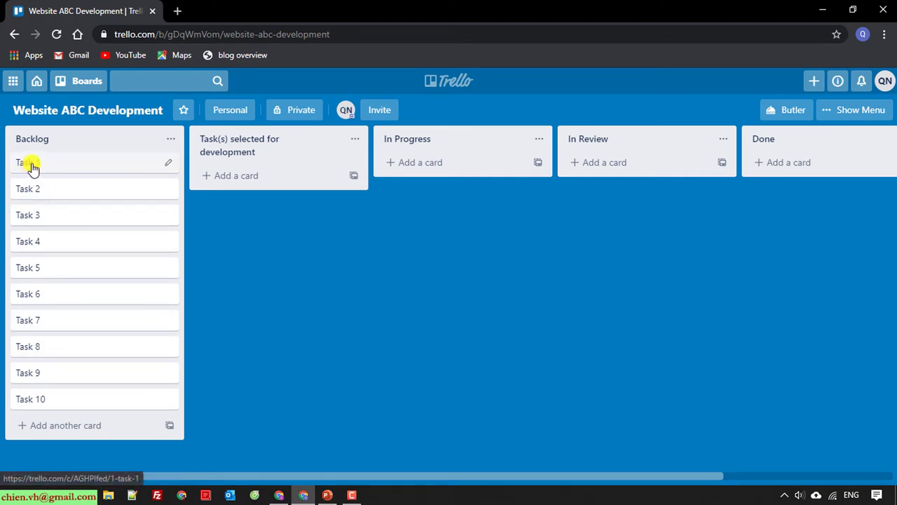
Save Task 1's description 'As a user… I want to do the sign up to access into the system', then close the card
left_click(161, 162)
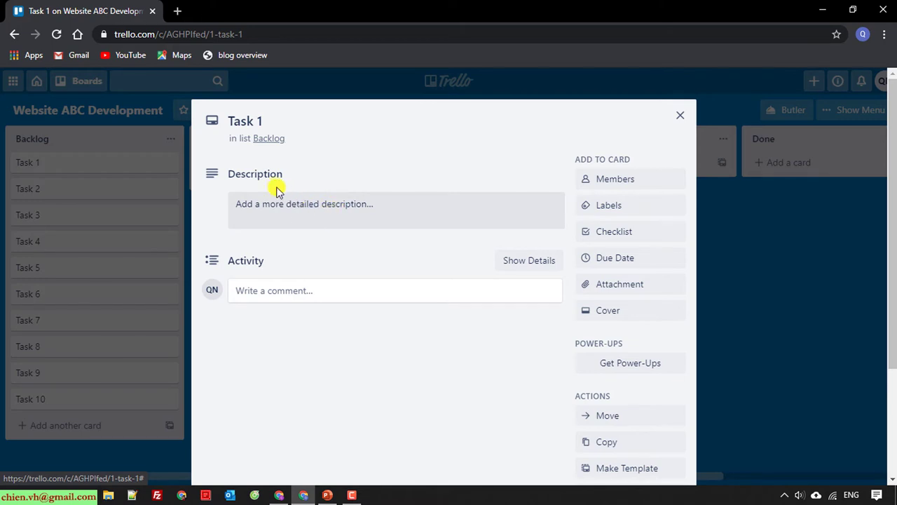
left_click(342, 208)
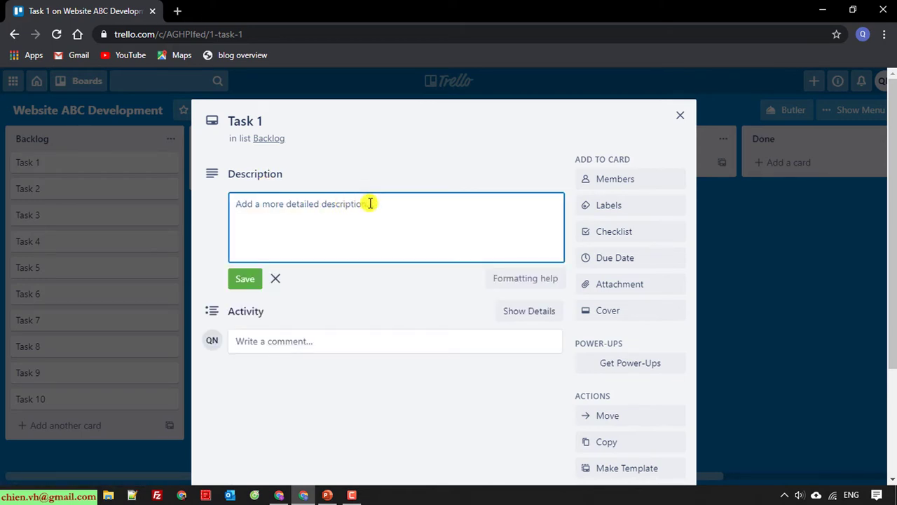
type("A")
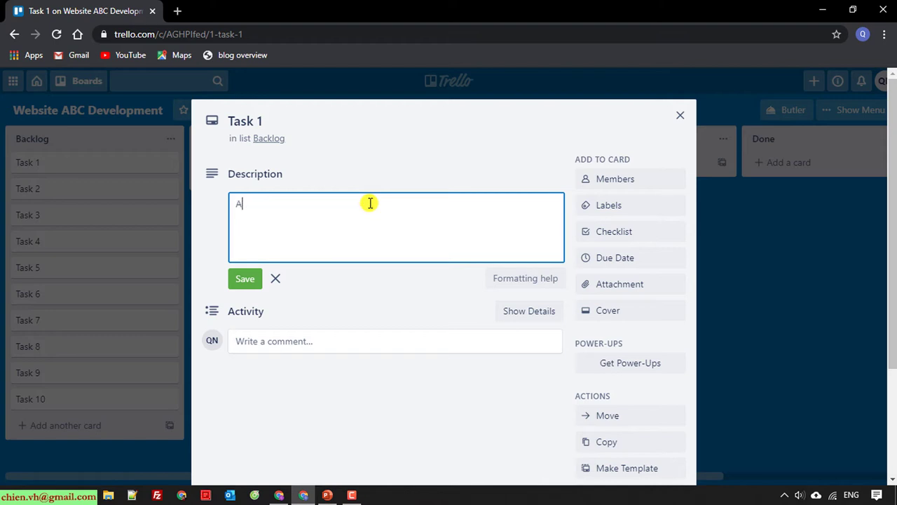
type("s a user, when login to the w")
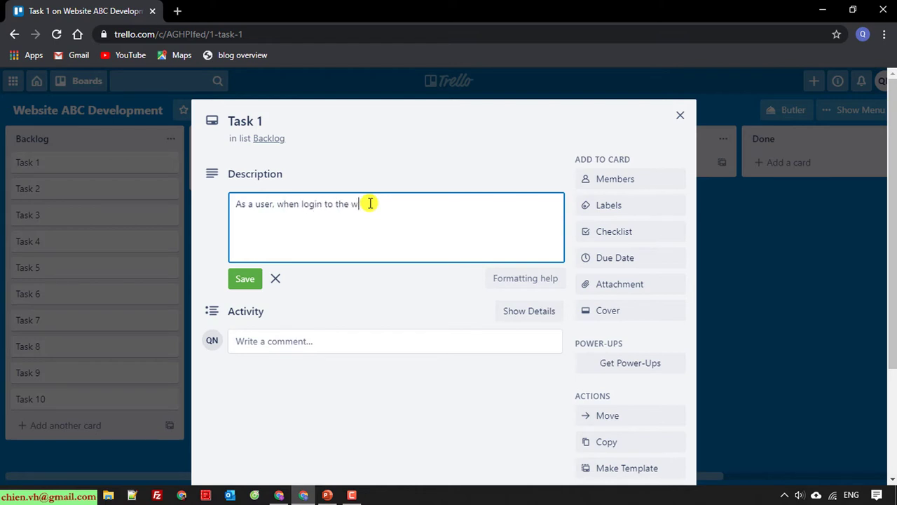
type("ebsite , I want to do the si")
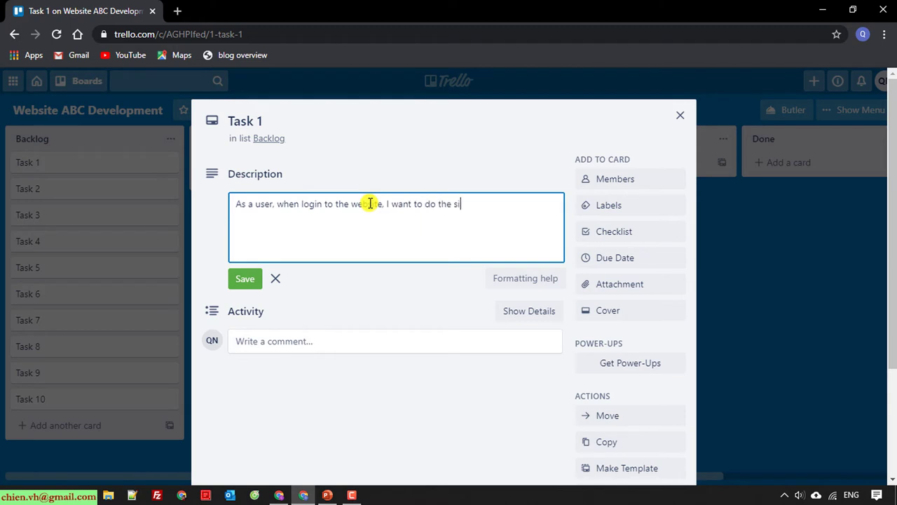
type("gn up to access into the system.")
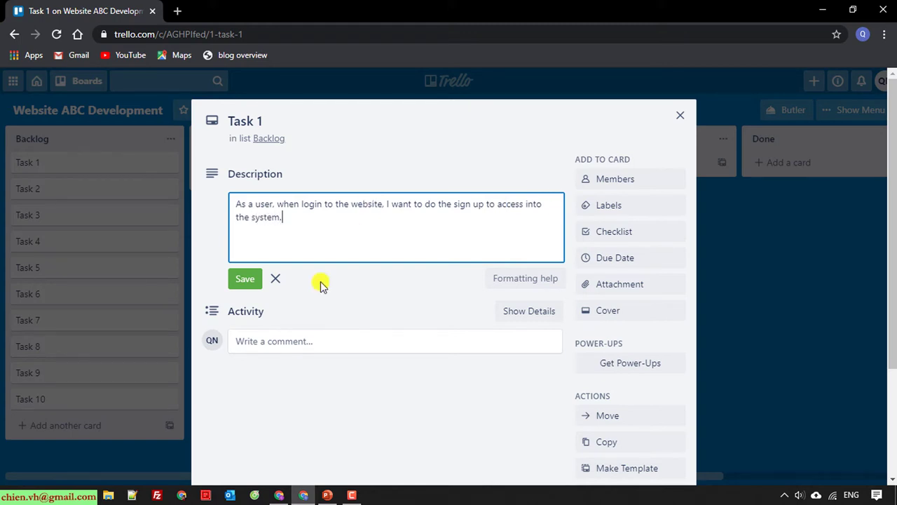
left_click(246, 278)
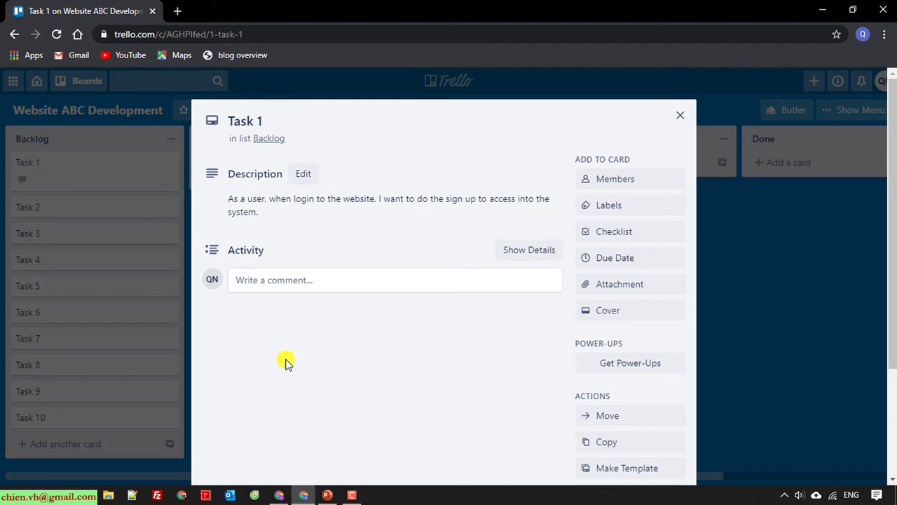
scroll(286, 362, "down", 3)
scroll(286, 367, "up", 1)
scroll(286, 366, "up", 2)
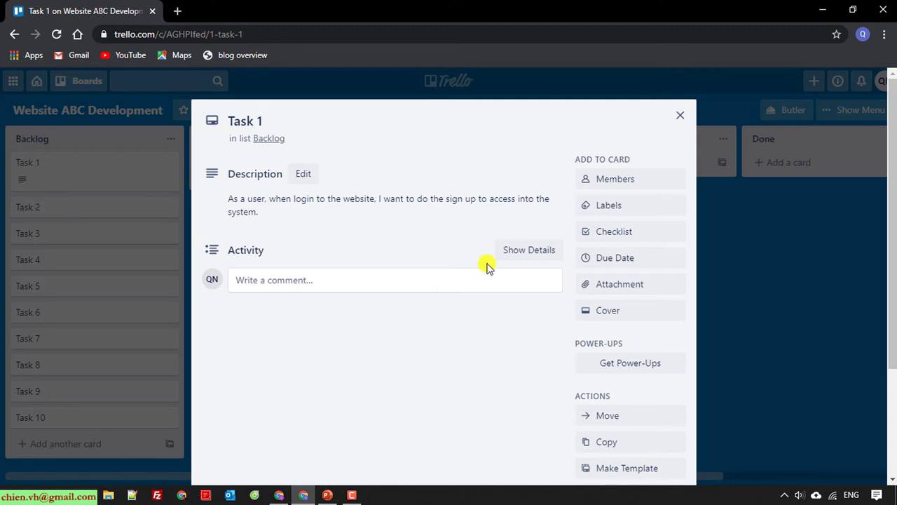
left_click(682, 115)
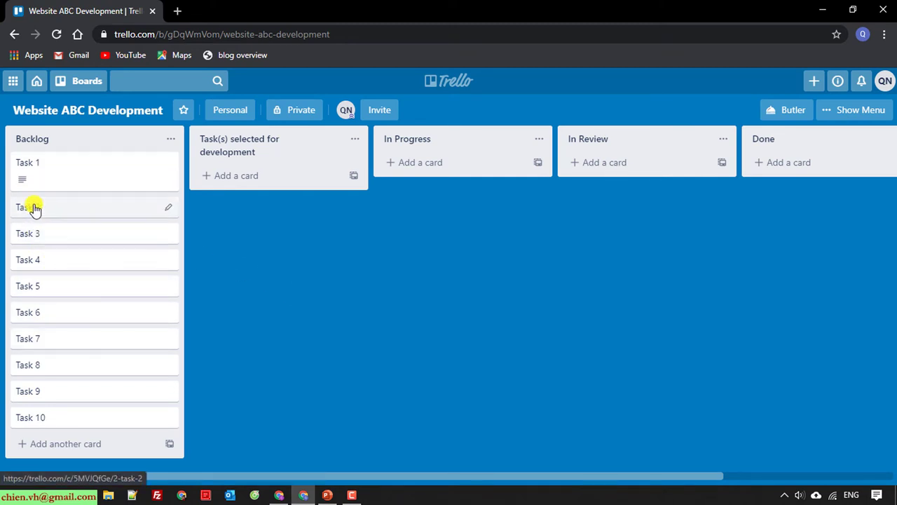
Give Task 2 the description "Add some description here for detail working." and copy it
left_click(33, 208)
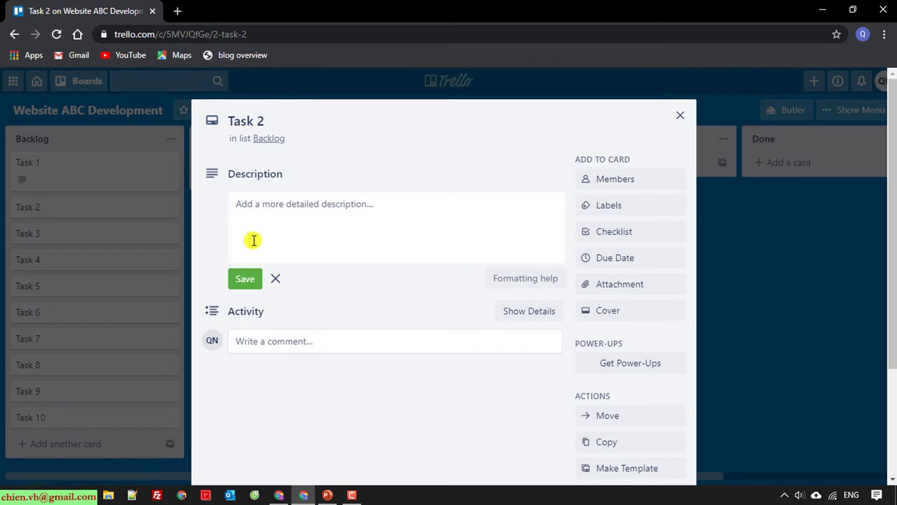
left_click(302, 229)
type("Add")
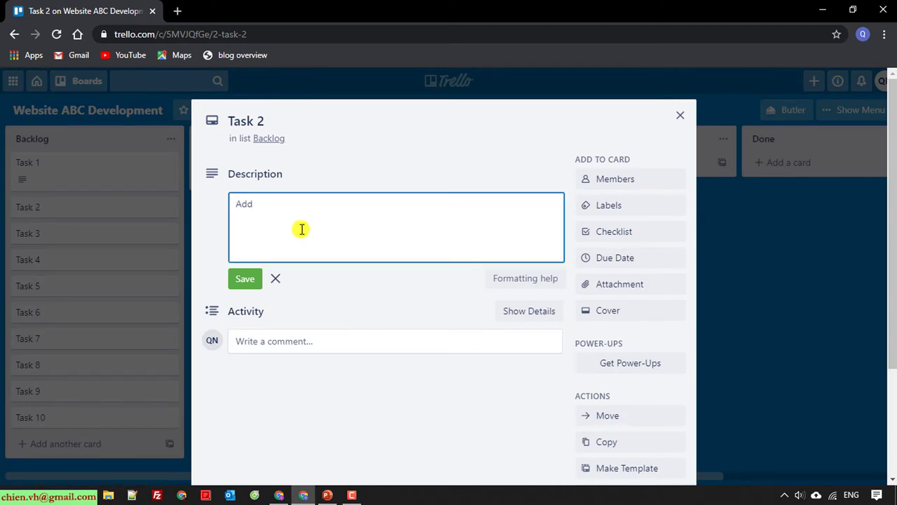
type(" some descript")
key("BackSpace")
key("BackSpace")
key("BackSpace")
key("BackSpace")
type("ription here for ")
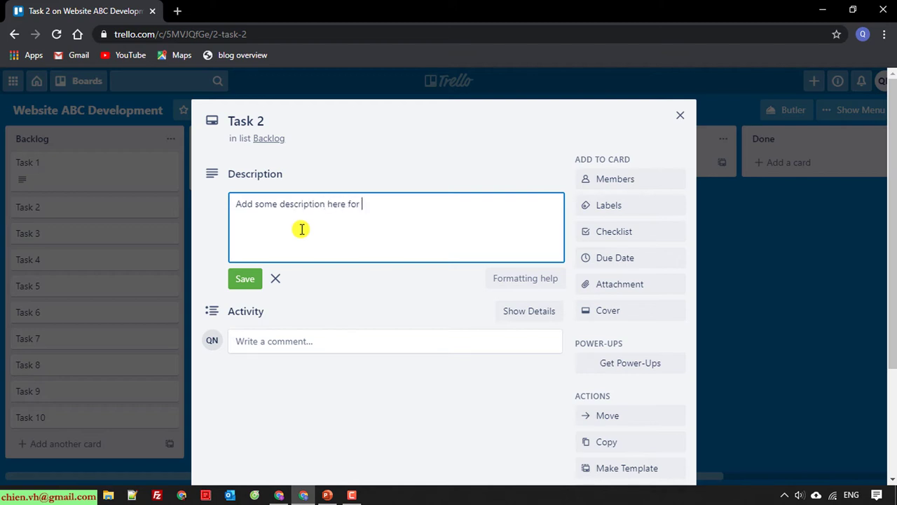
type("m")
type("etail working.")
key("ctrl+a")
key("ctrl+c")
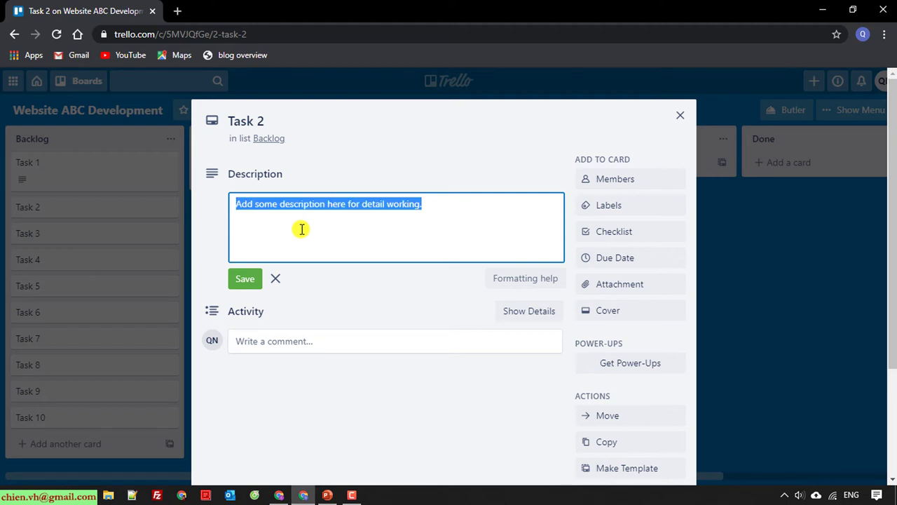
left_click(251, 279)
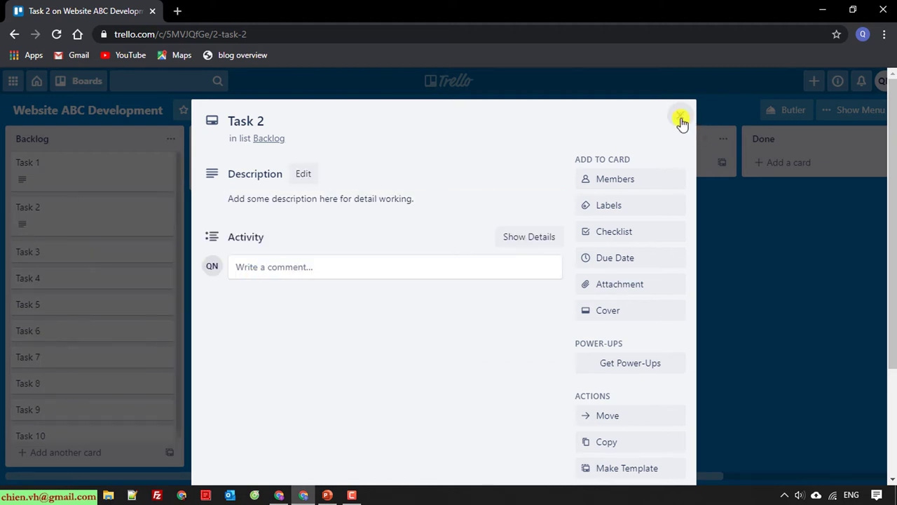
left_click(680, 121)
Paste the same description into Tasks 3, 4 and 5 and save each
left_click(36, 255)
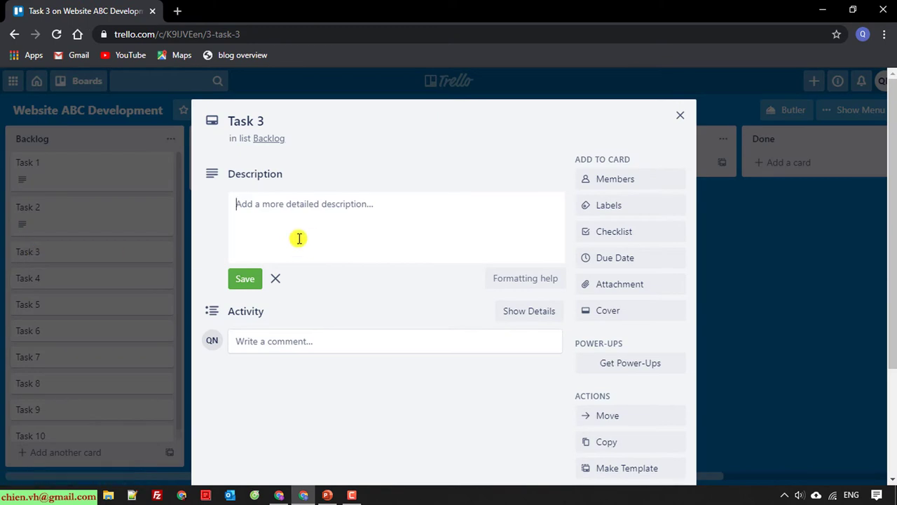
key("ctrl+v")
left_click(251, 278)
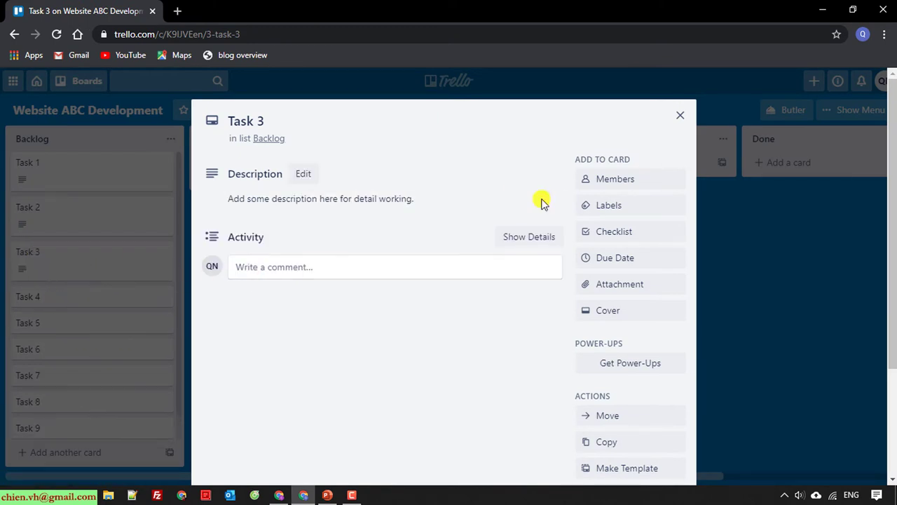
left_click(680, 116)
left_click(33, 298)
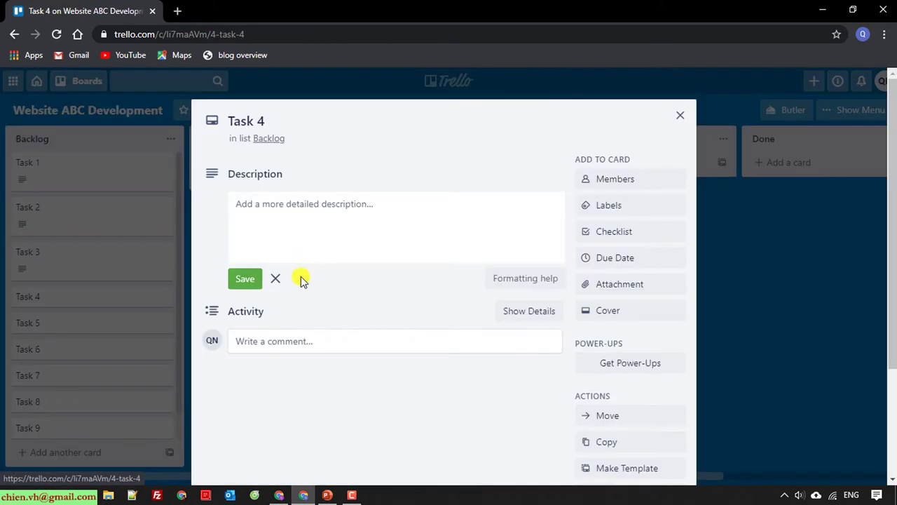
key("ctrl+v")
left_click(245, 279)
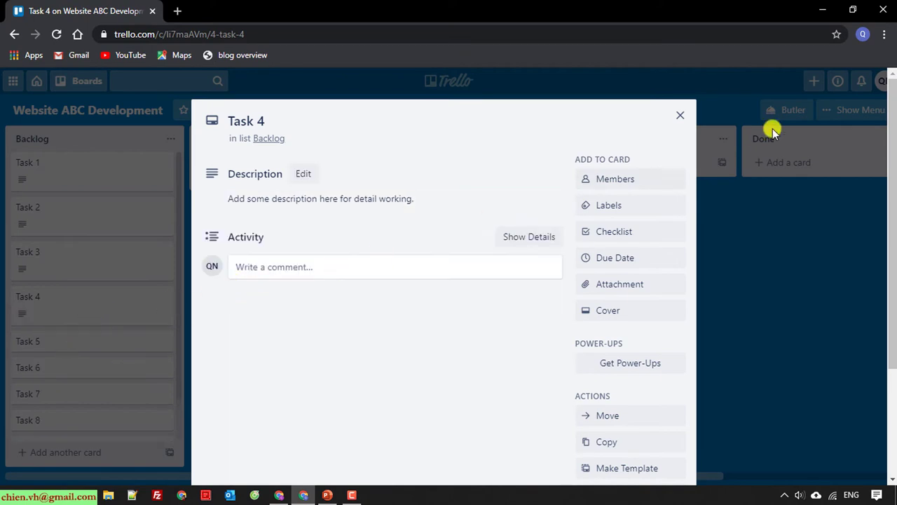
left_click(680, 115)
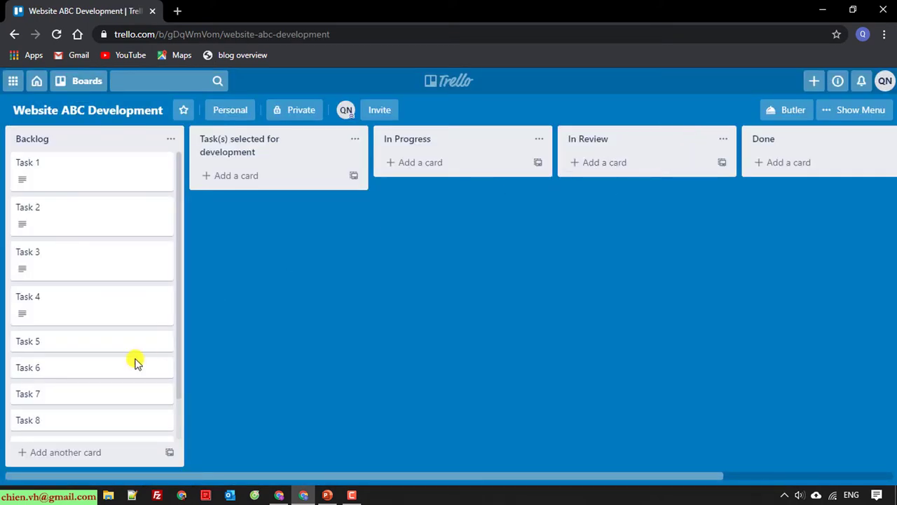
left_click(40, 344)
key("ctrl+v")
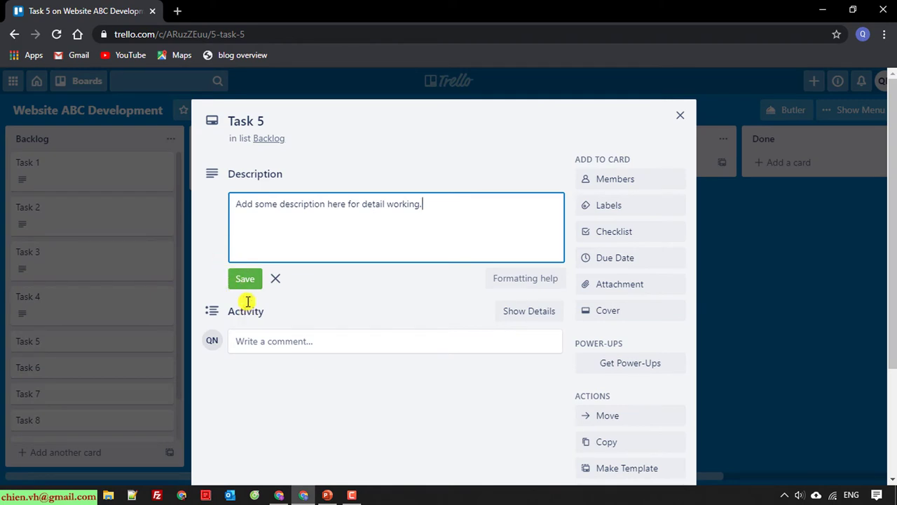
left_click(246, 279)
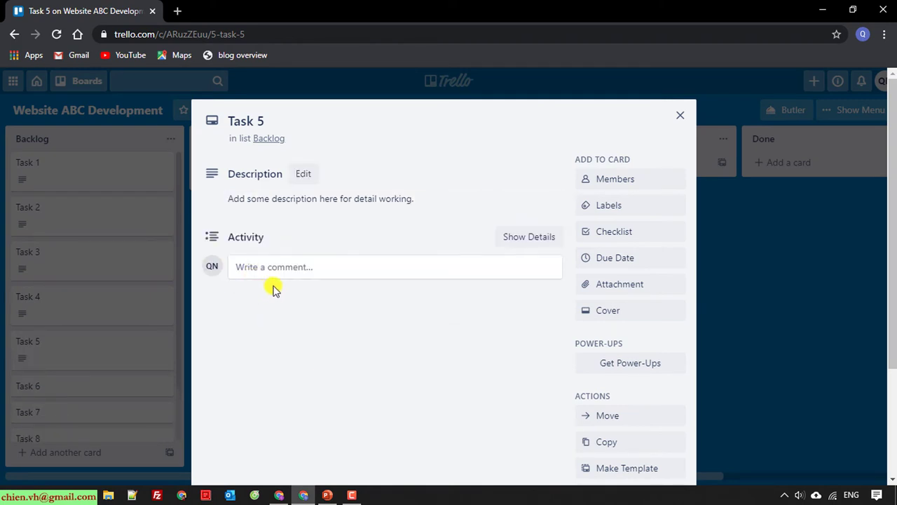
left_click(679, 115)
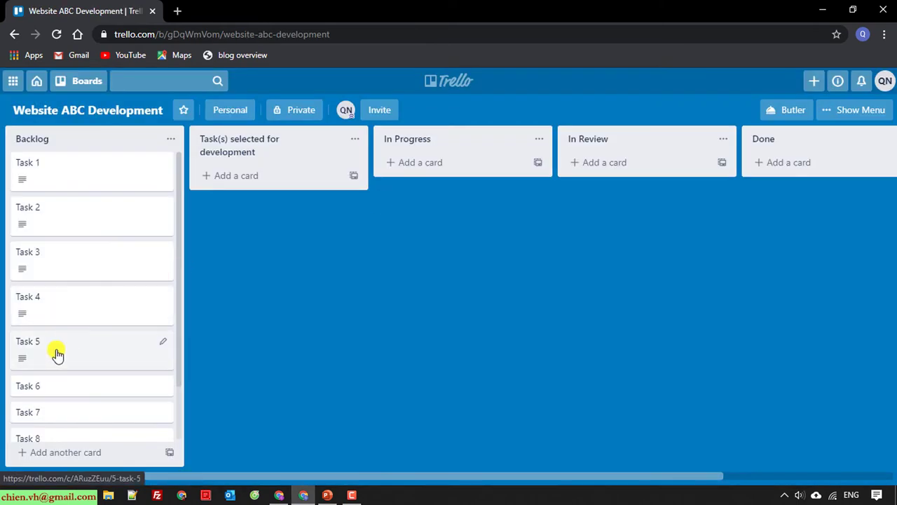
Paste the same description into Tasks 6, 7 and 8 and save each
left_click(44, 392)
key("ctrl+v")
left_click(252, 282)
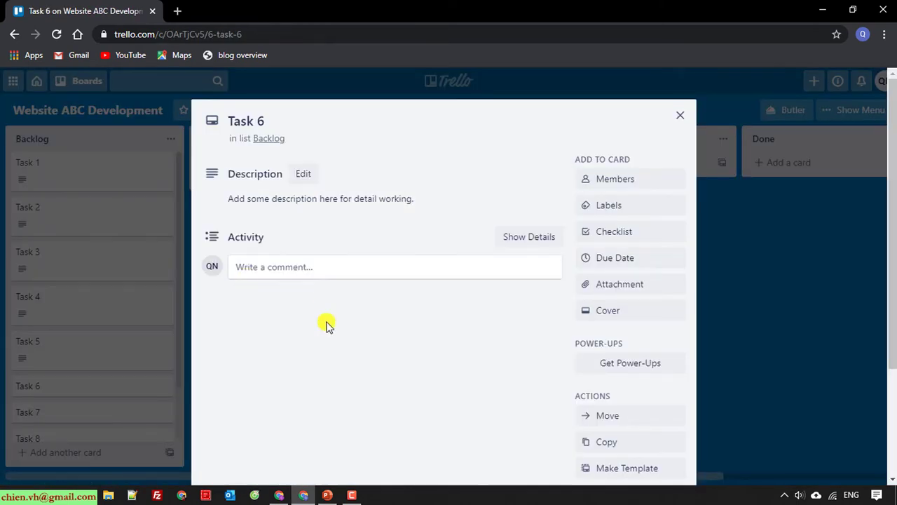
left_click(680, 115)
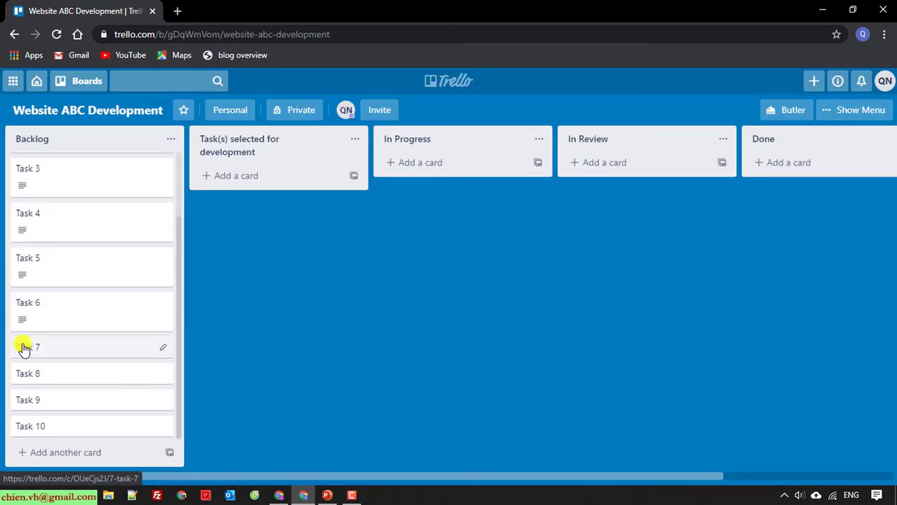
left_click(24, 348)
left_click(292, 245)
type("Add some description here for detail working.")
left_click(249, 280)
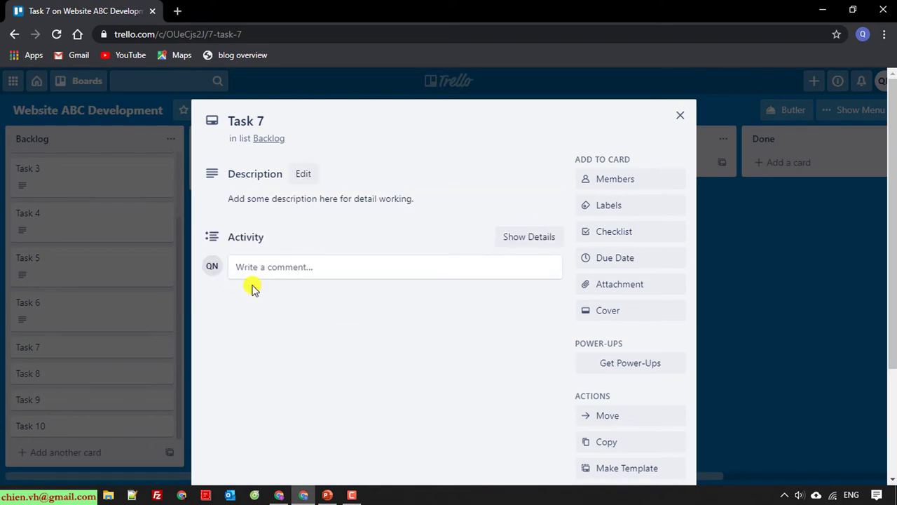
left_click(680, 115)
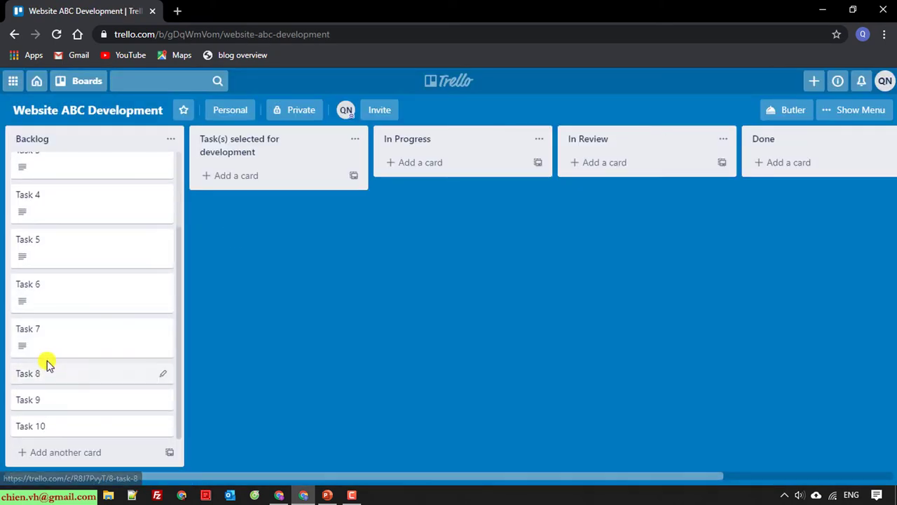
left_click(32, 373)
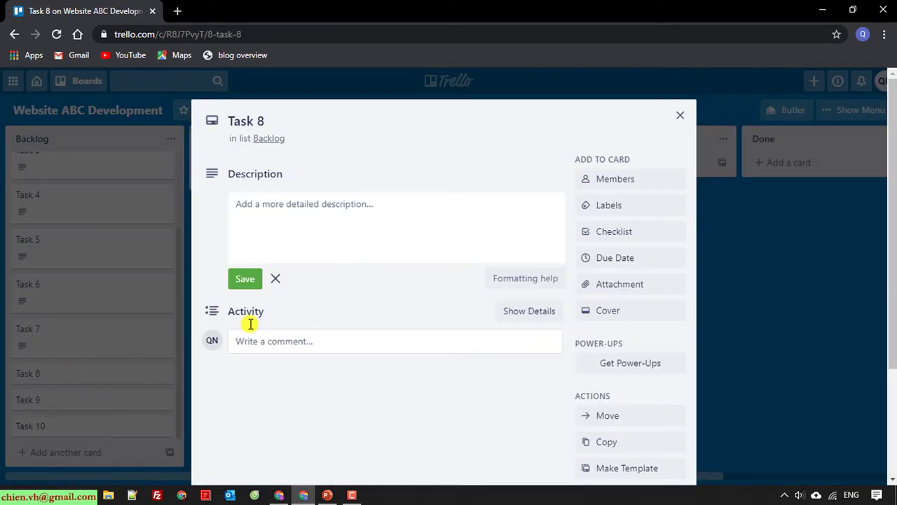
left_click(281, 211)
type("Add some description here for detail working.")
left_click(245, 280)
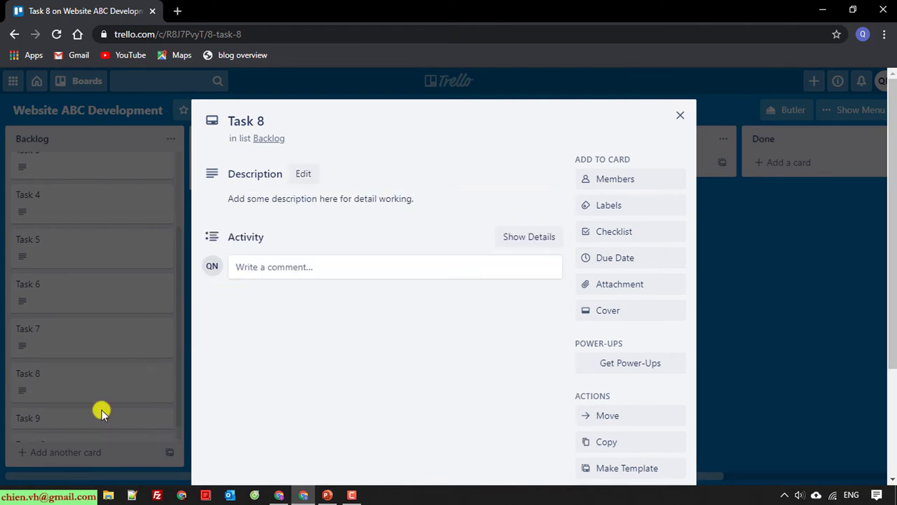
left_click(680, 115)
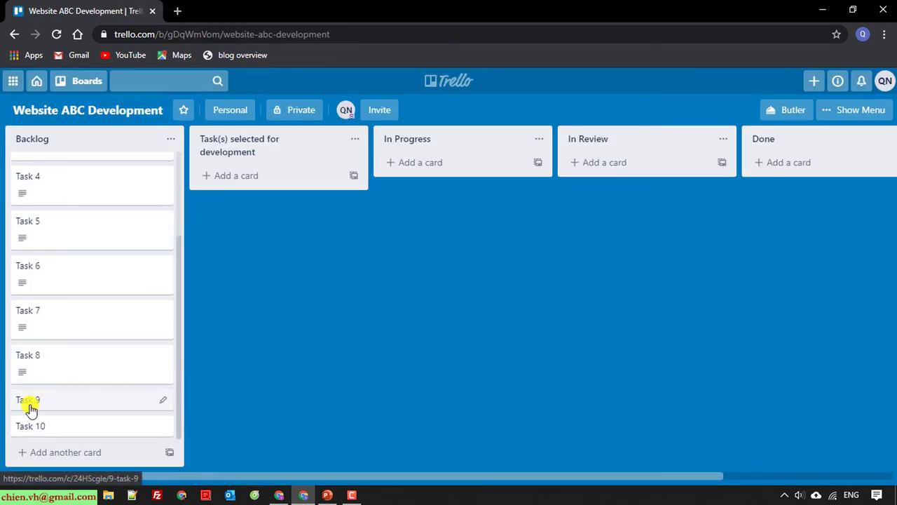
Paste the description into Tasks 9 and 10, save, and close the card
left_click(28, 403)
left_click(365, 223)
type("Add some description here for detail working.")
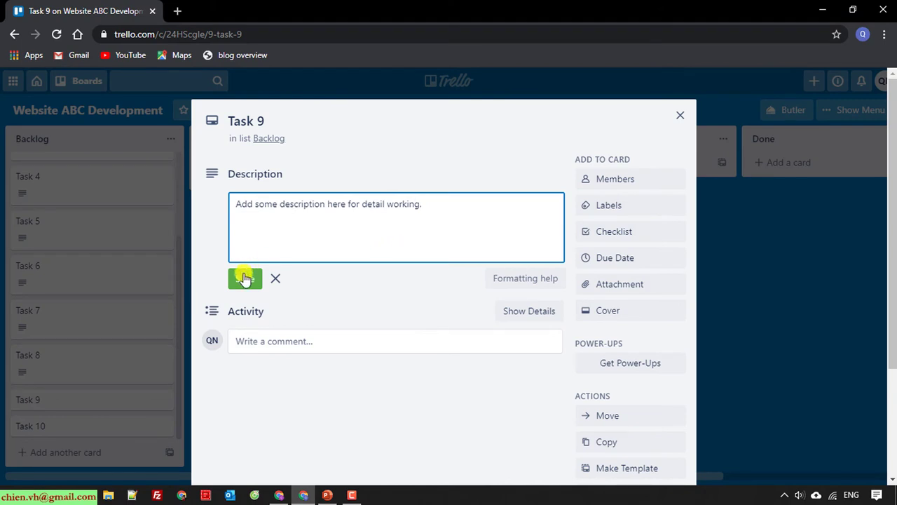
left_click(245, 278)
scroll(695, 94, "down", 1)
scroll(747, 235, "up", 1)
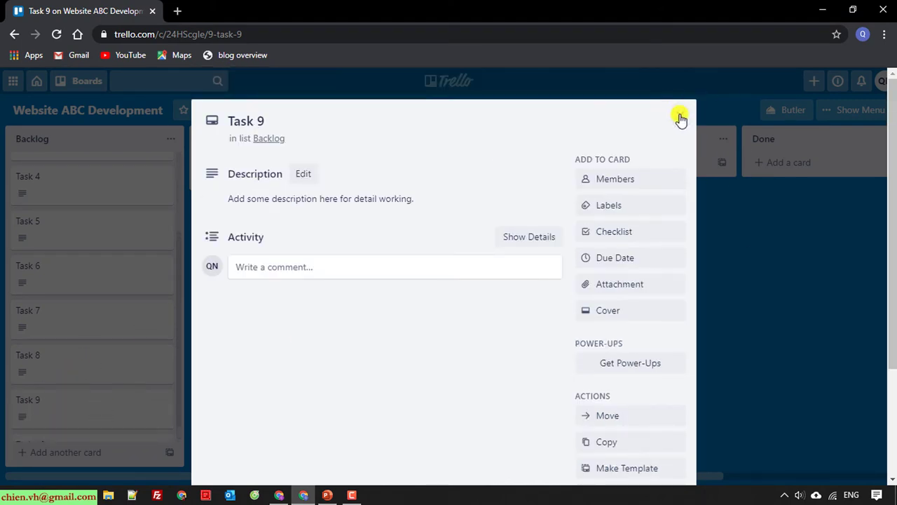
left_click(680, 117)
left_click(33, 425)
left_click(364, 228)
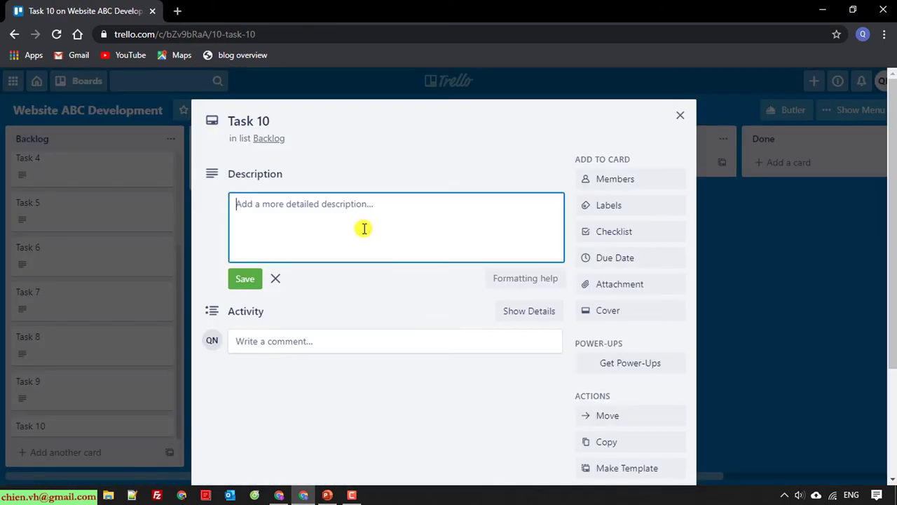
type("Add some description here for detail working.")
left_click(245, 278)
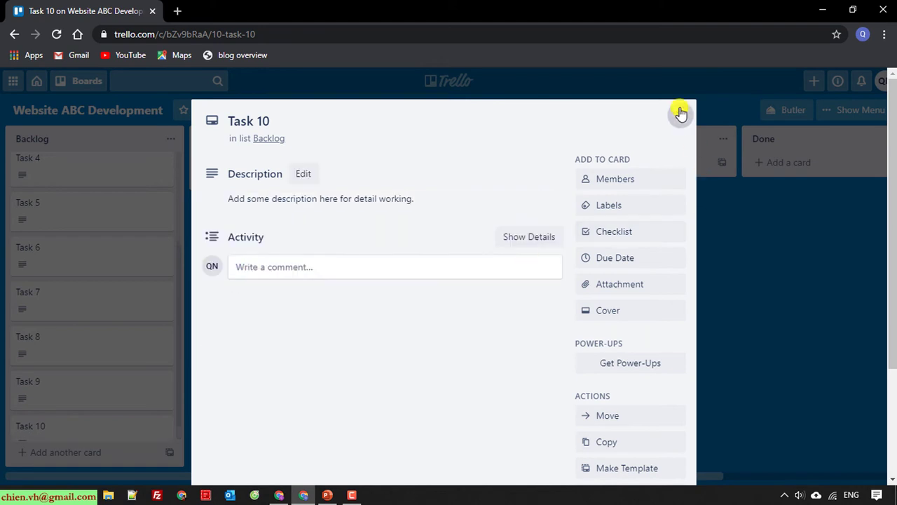
left_click(680, 113)
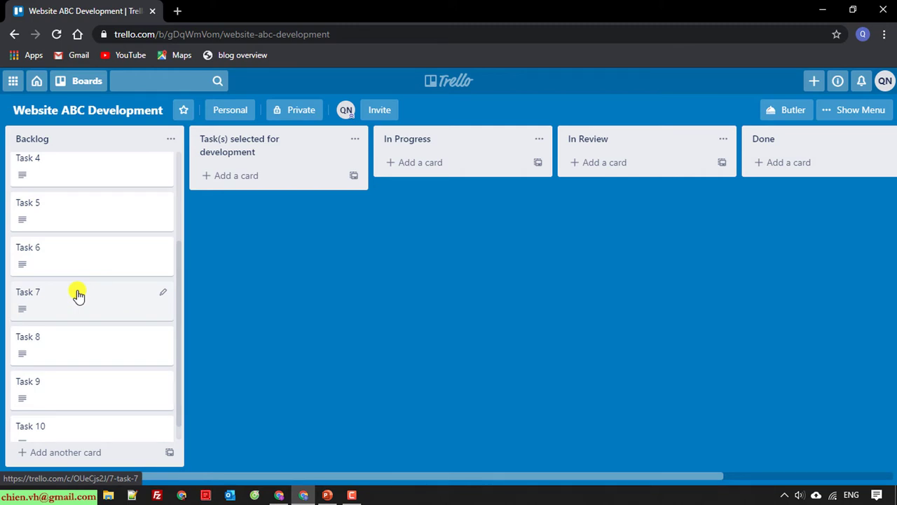
Look over the Backlog and the Personal team options, then bring the Gmail window forward
scroll(77, 294, "up", 3)
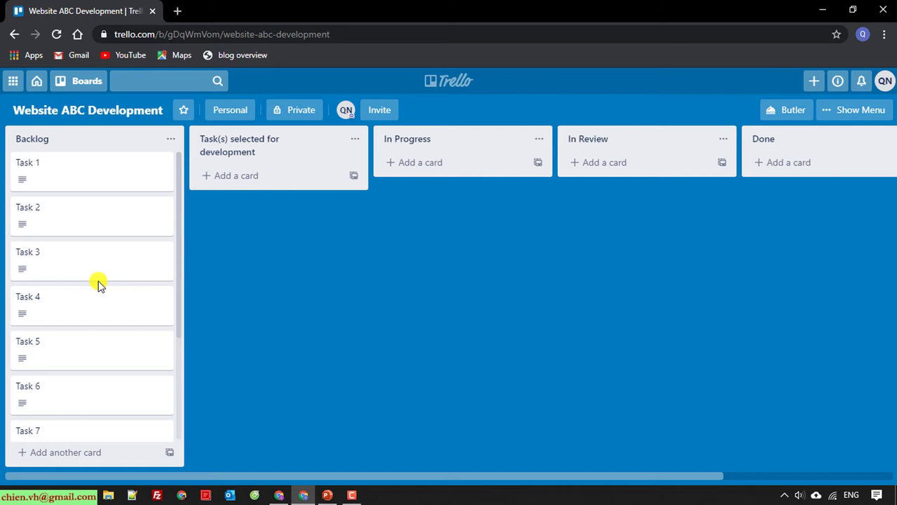
scroll(96, 301, "down", 3)
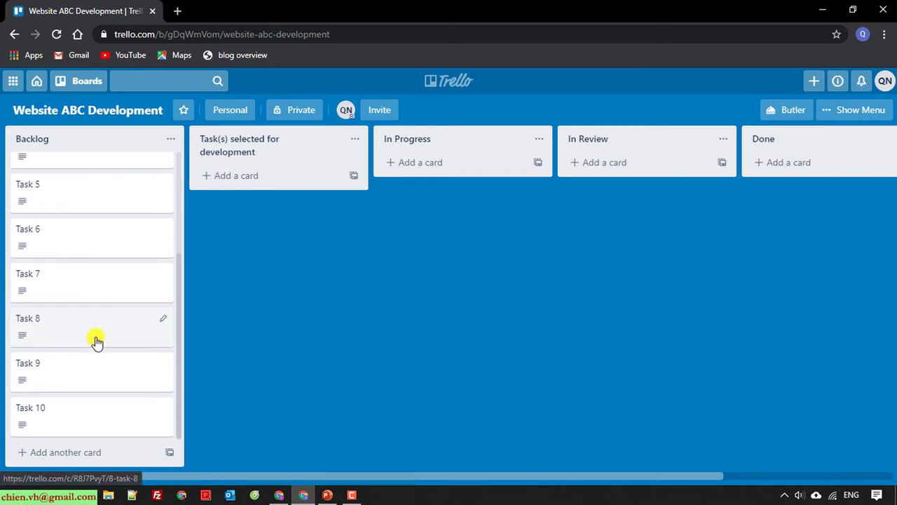
scroll(88, 280, "up", 3)
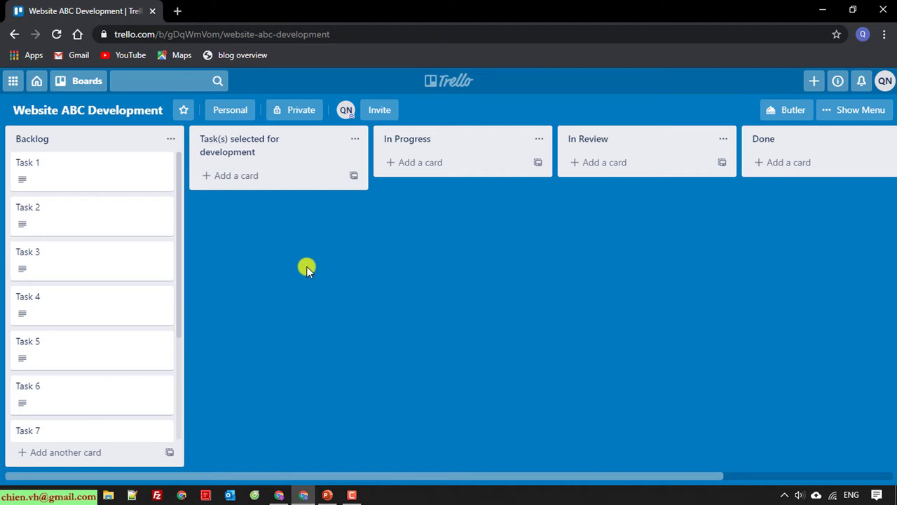
left_click(227, 112)
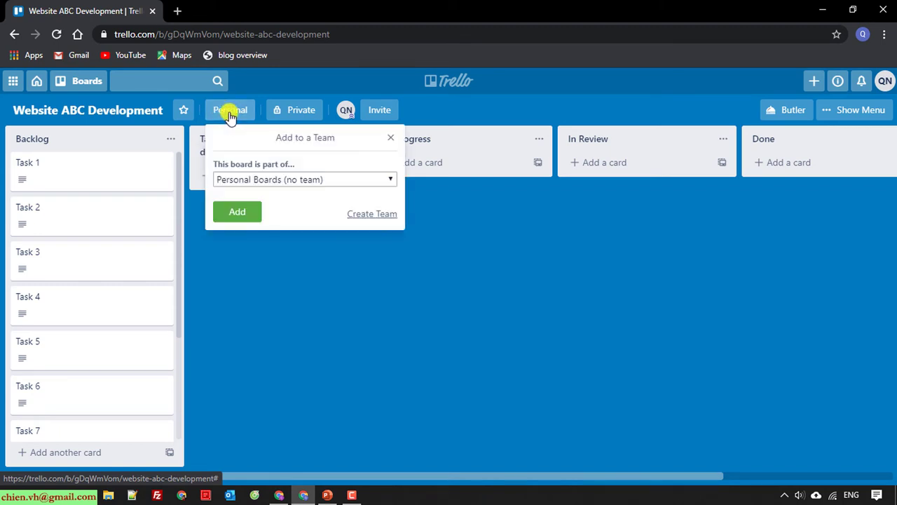
left_click(513, 281)
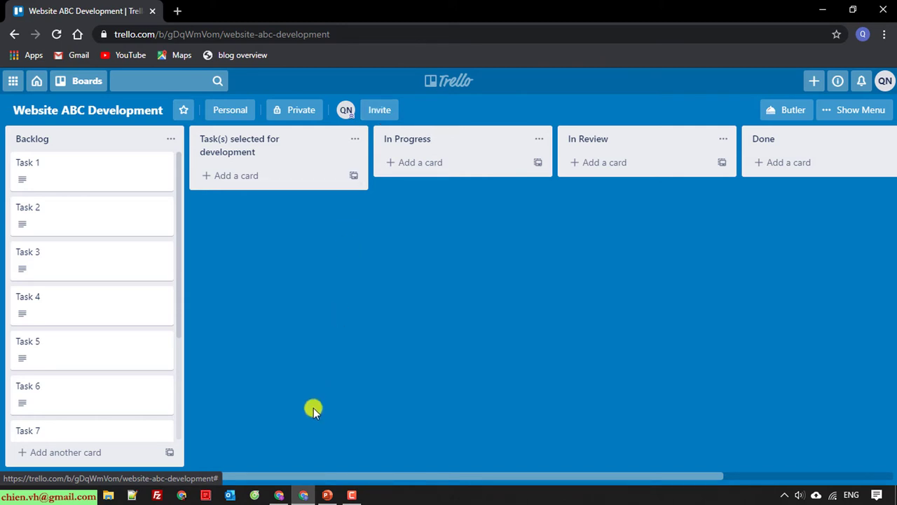
left_click(280, 494)
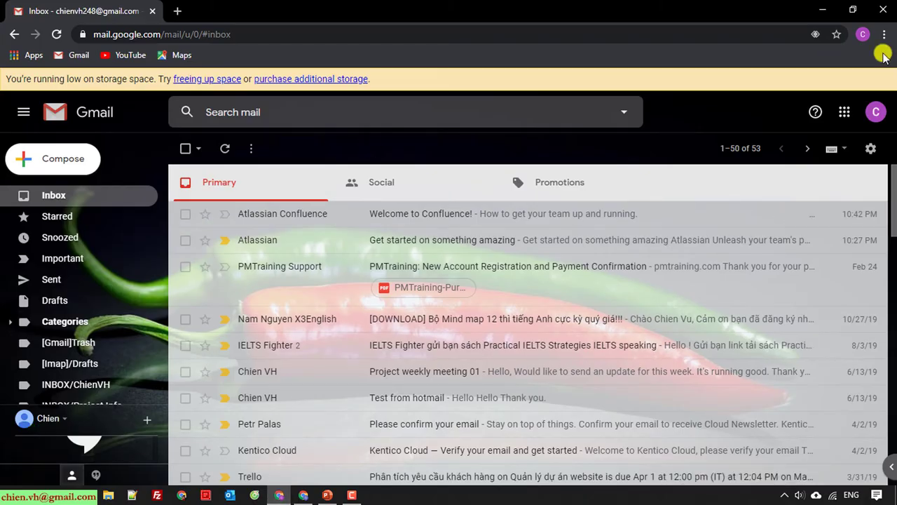
Check the signed-in Chrome profile, then minimize the Gmail window to reveal the board
left_click(863, 33)
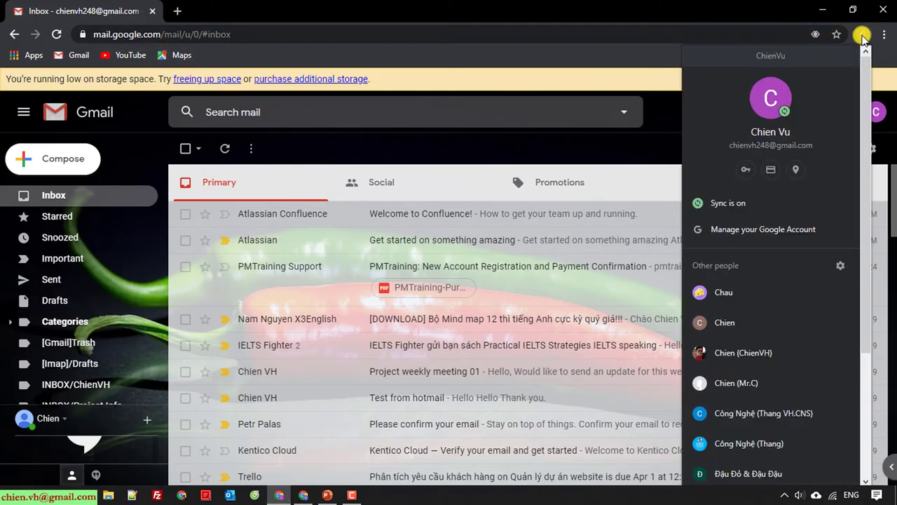
left_click(823, 8)
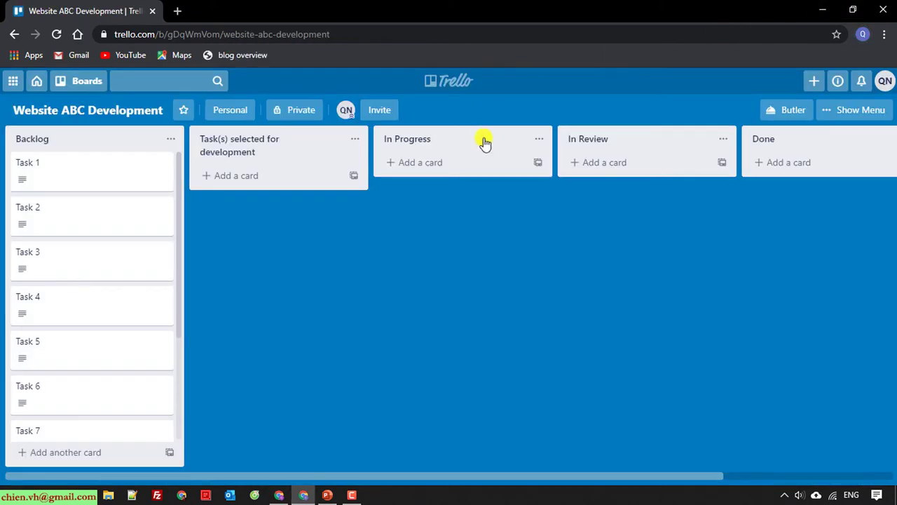
Invite the second member to the board by their e-mail address, then switch to their Gmail inbox
left_click(384, 112)
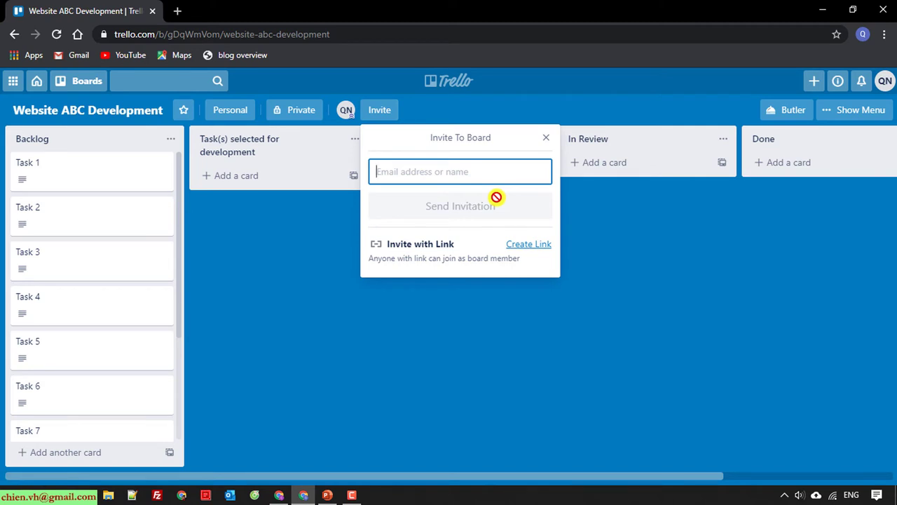
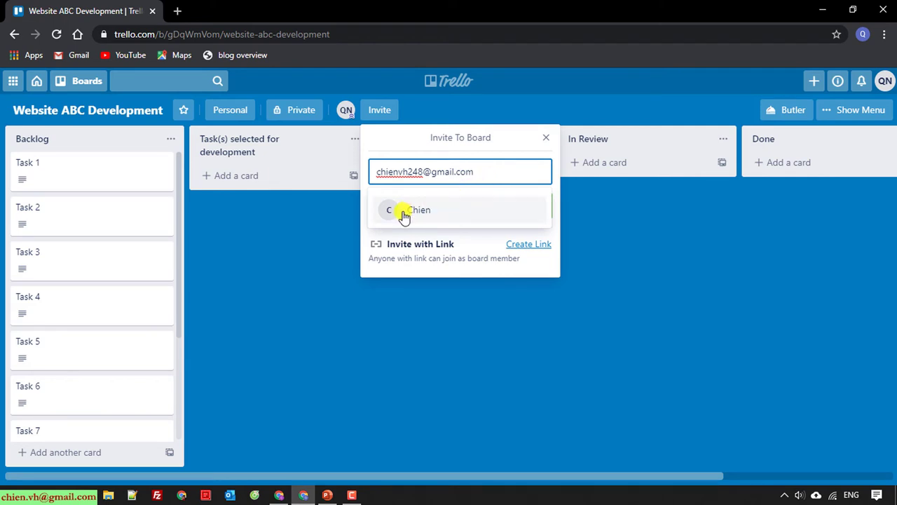
left_click(433, 211)
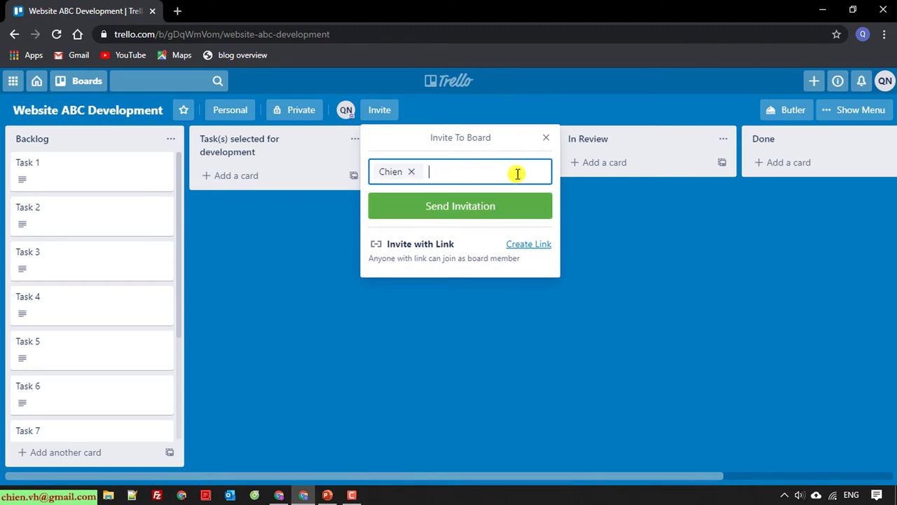
left_click(495, 207)
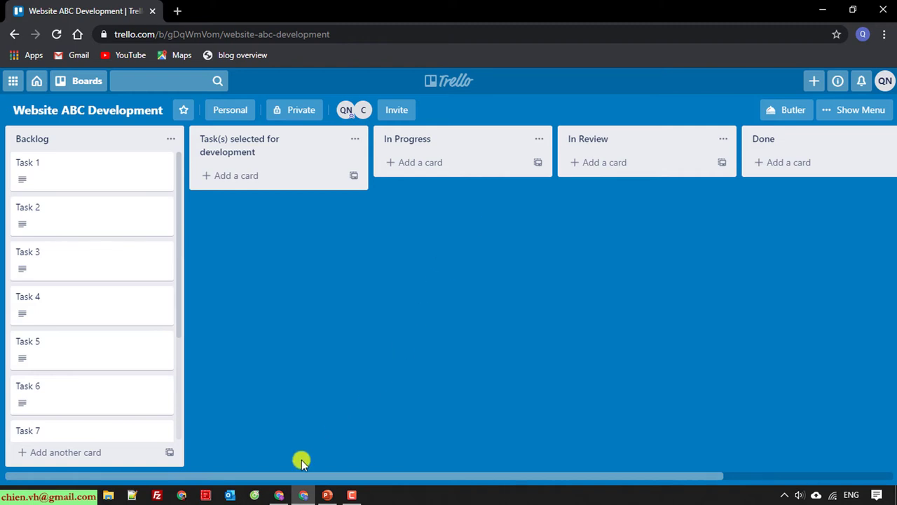
left_click(280, 495)
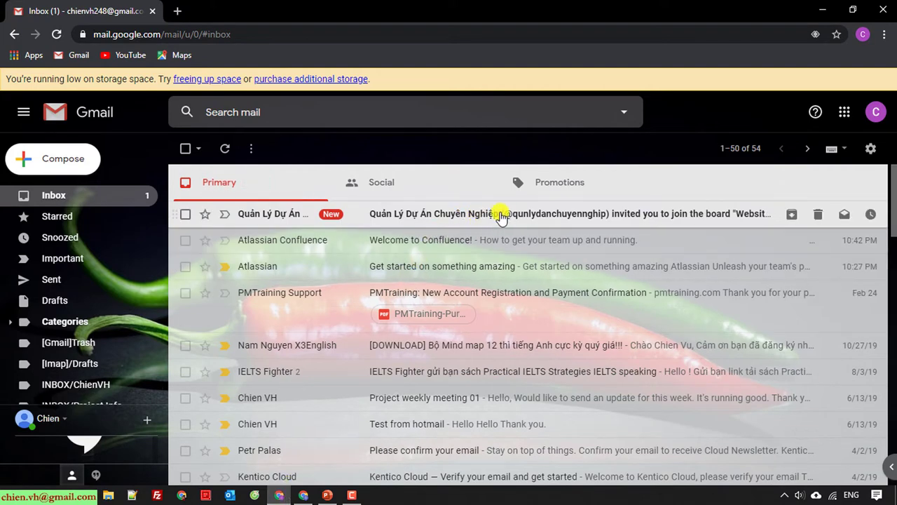
Open the Trello invitation e-mail and follow Go To Board to the Website ABC Development board
left_click(421, 214)
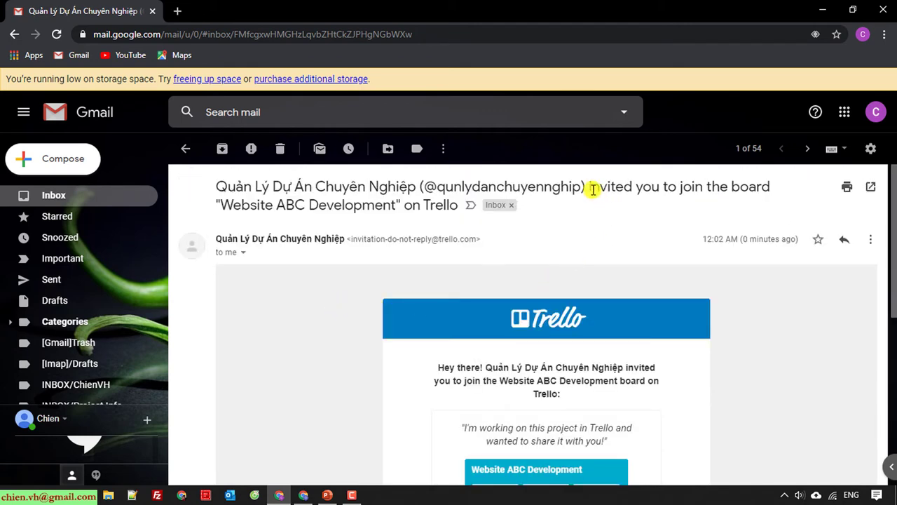
left_click_drag(588, 188, 459, 202)
left_click(821, 342)
scroll(778, 347, "down", 2)
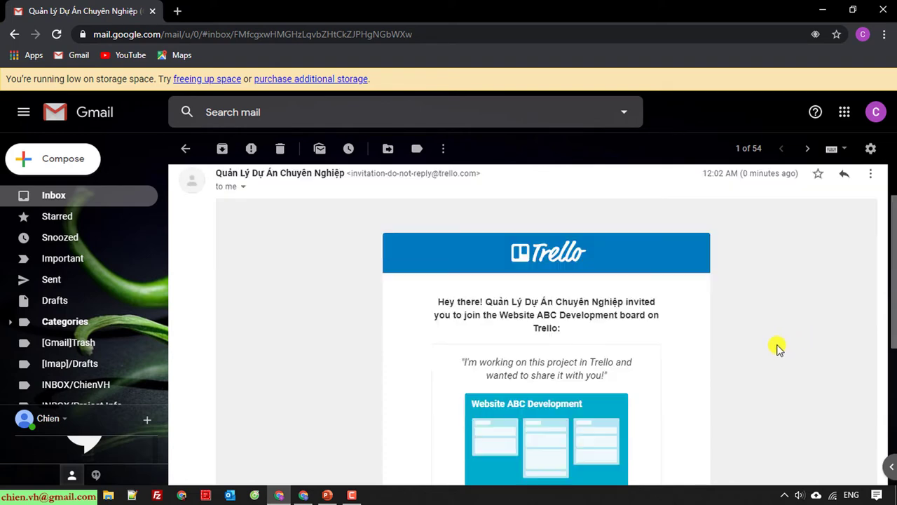
scroll(778, 347, "down", 1)
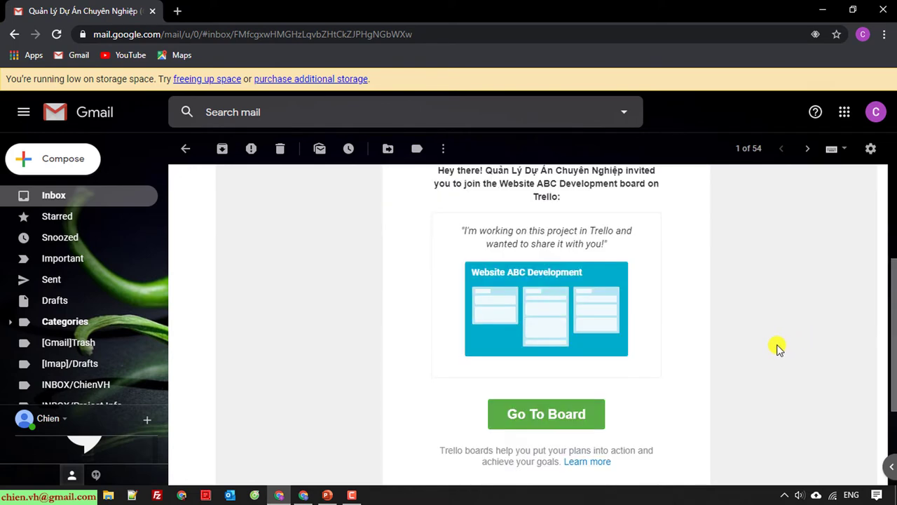
left_click(563, 417)
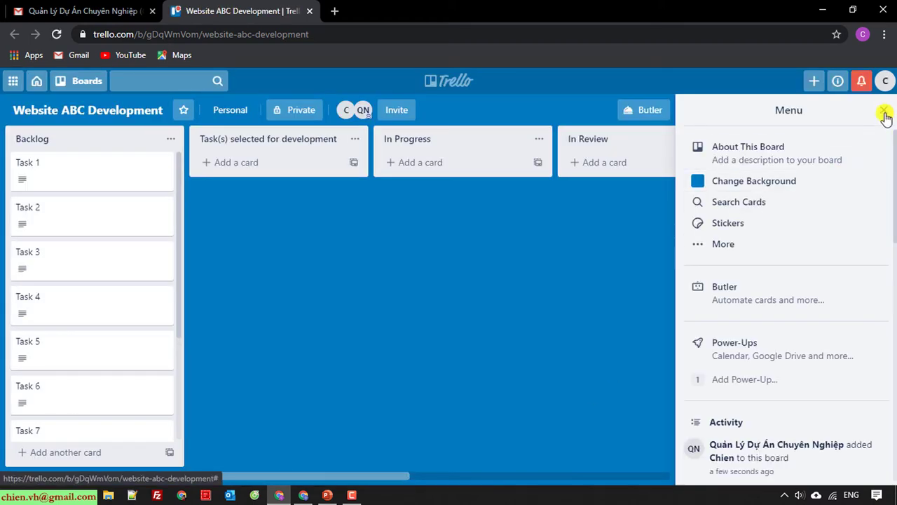
Close the board Menu panel and the Gmail tab, then return to the owner's browser window
left_click(882, 113)
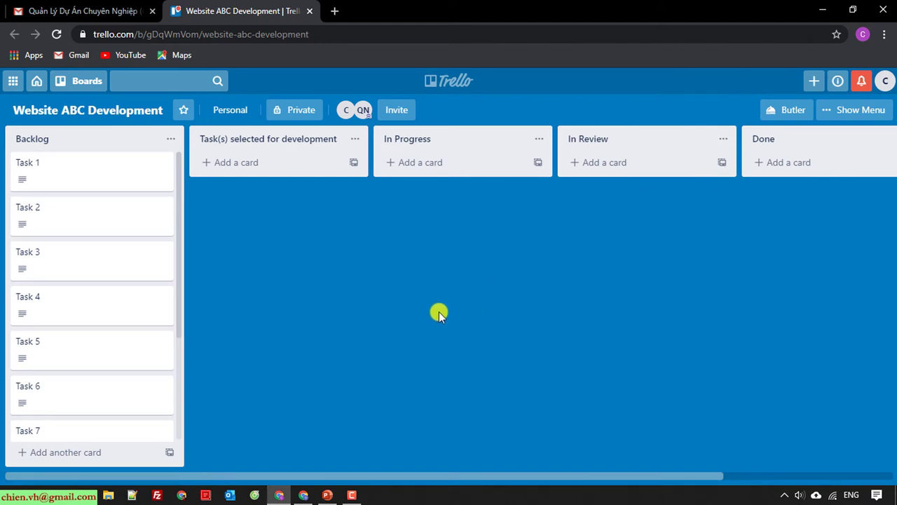
scroll(112, 280, "down", 3)
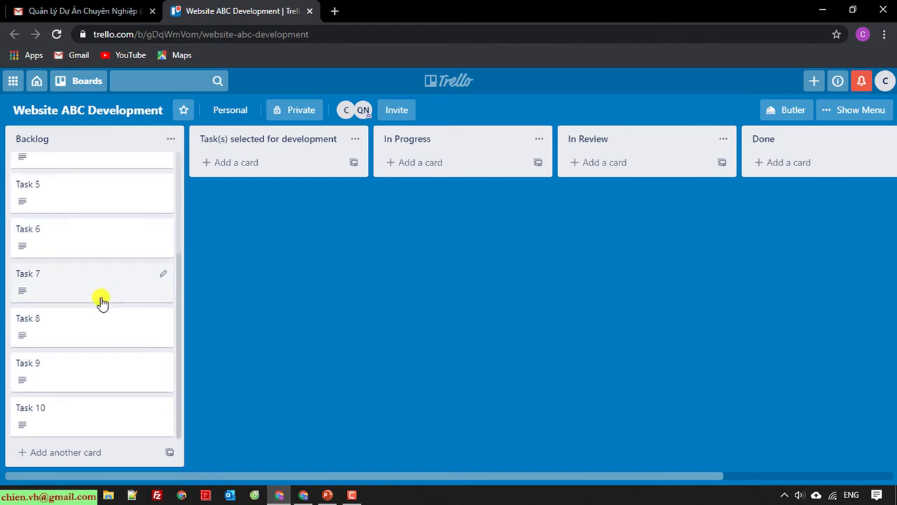
scroll(100, 301, "up", 3)
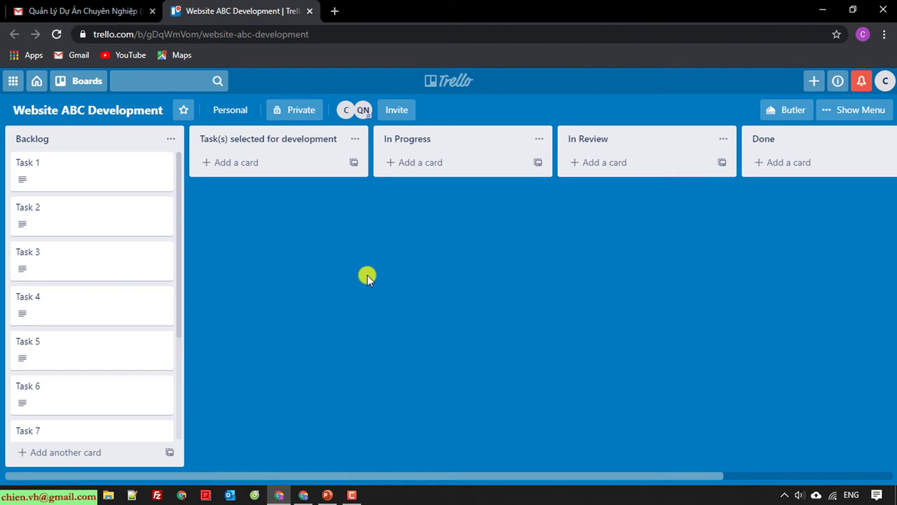
left_click(154, 11)
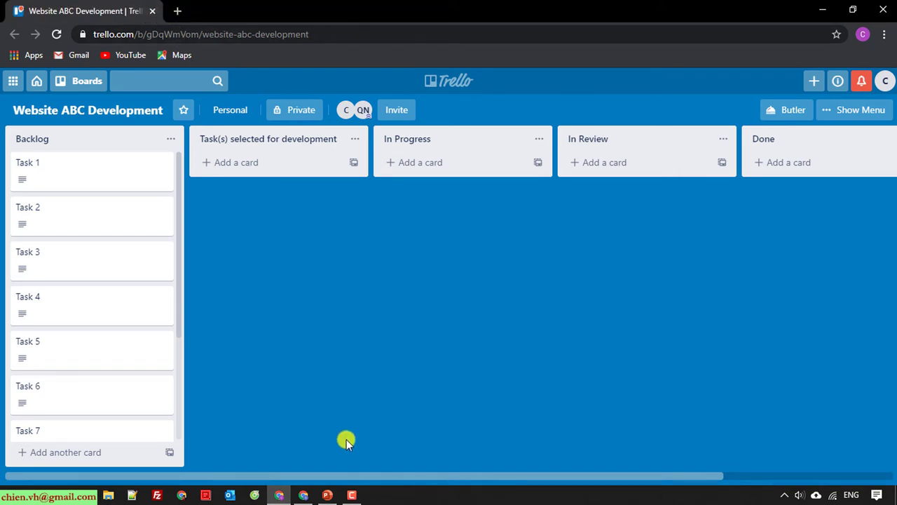
left_click(304, 495)
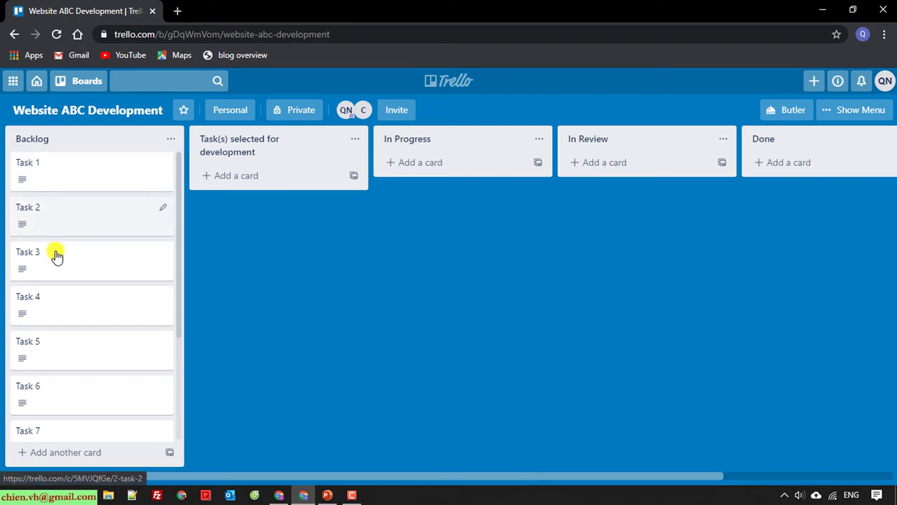
Move Task 1 and Task 2 into Task(s) selected for development, then check both members' profiles
left_click_drag(52, 168, 253, 173)
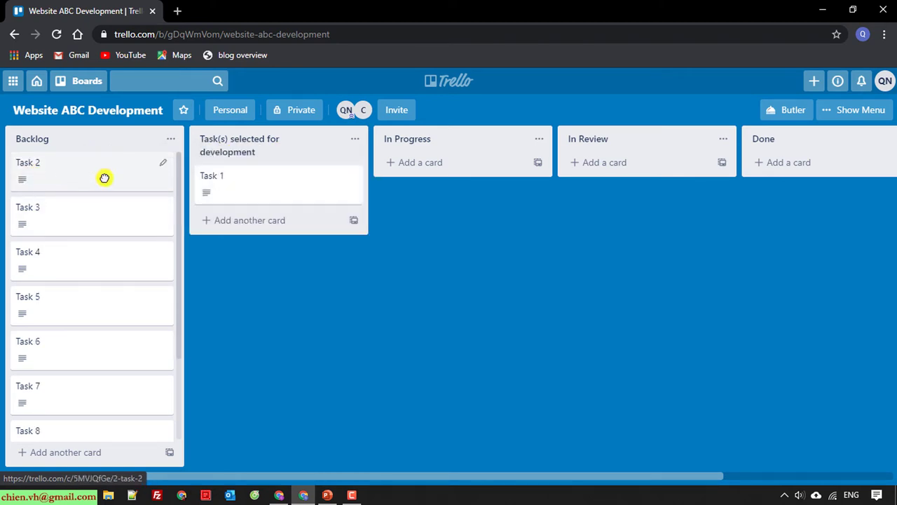
left_click_drag(105, 176, 218, 231)
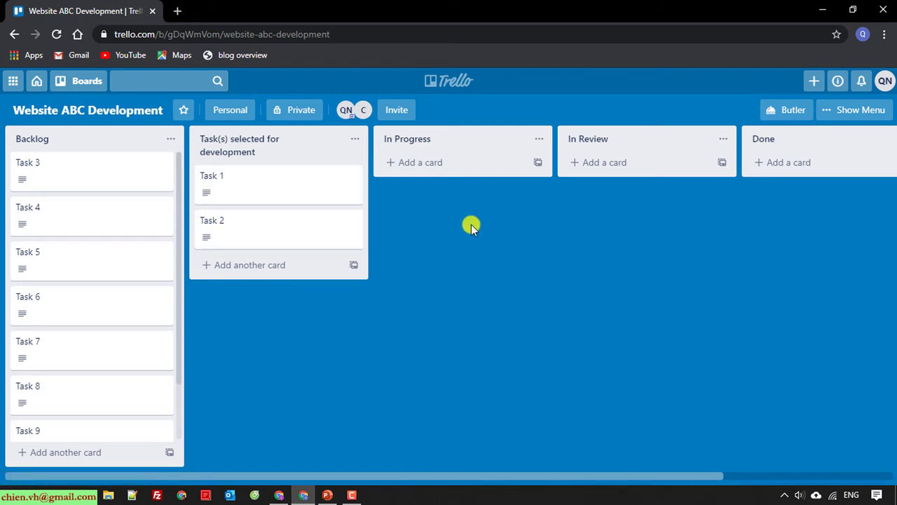
left_click(348, 111)
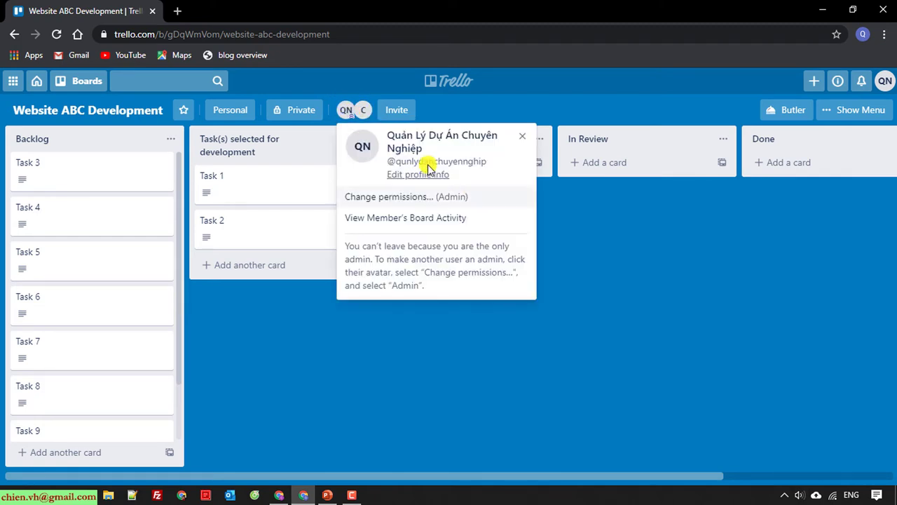
left_click(787, 379)
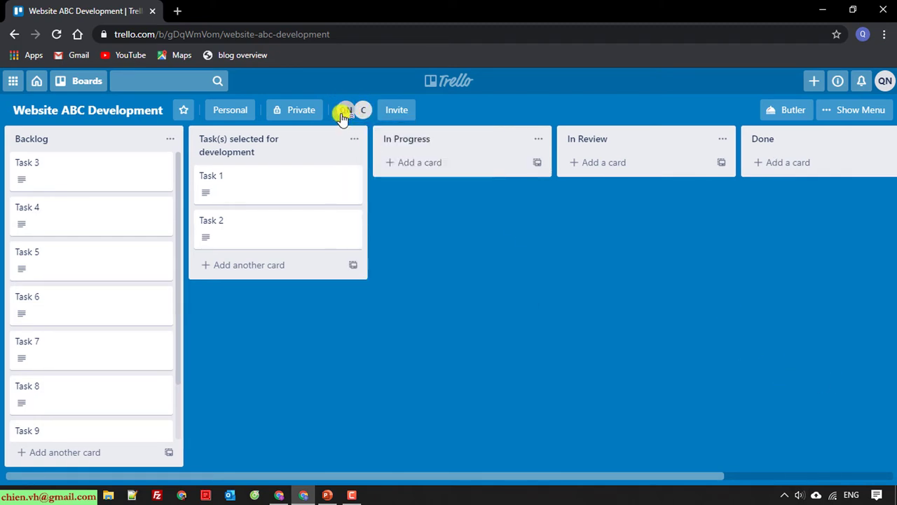
left_click(343, 111)
left_click(521, 134)
left_click(364, 112)
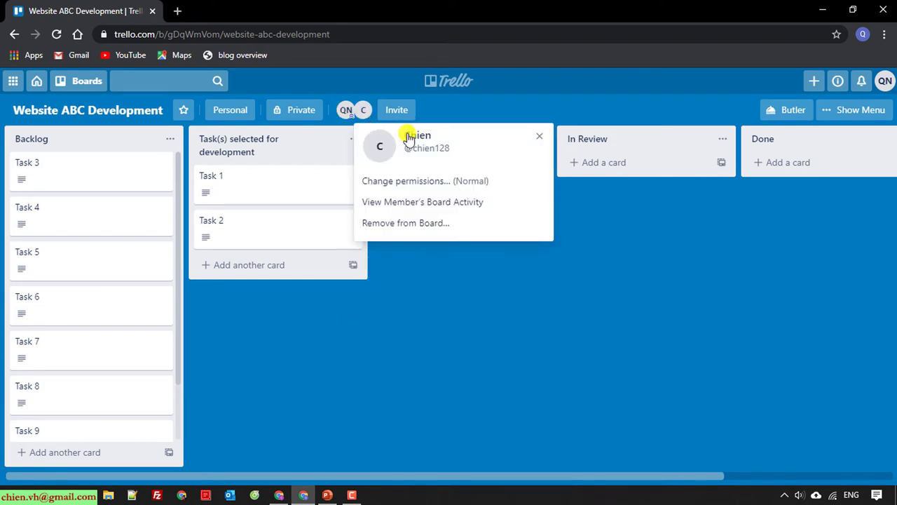
left_click(682, 309)
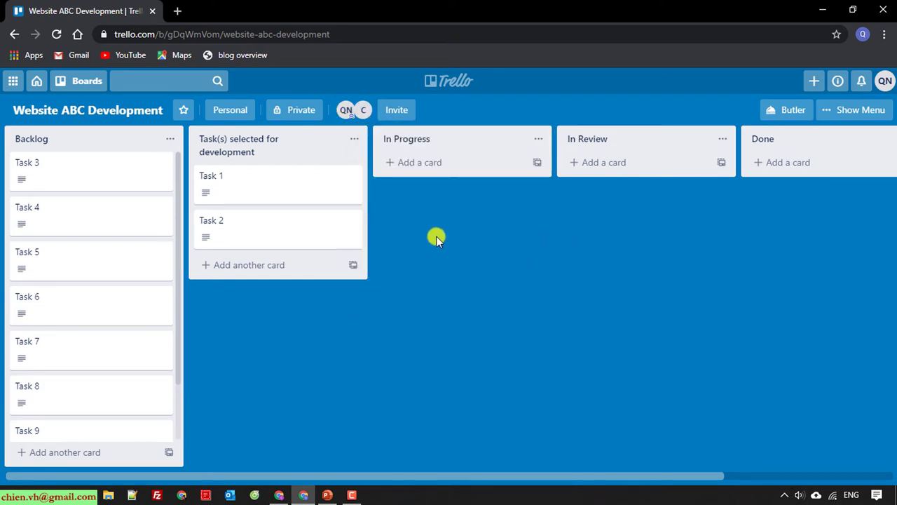
Assign the board owner (QN) as the member of Task 1
left_click(211, 179)
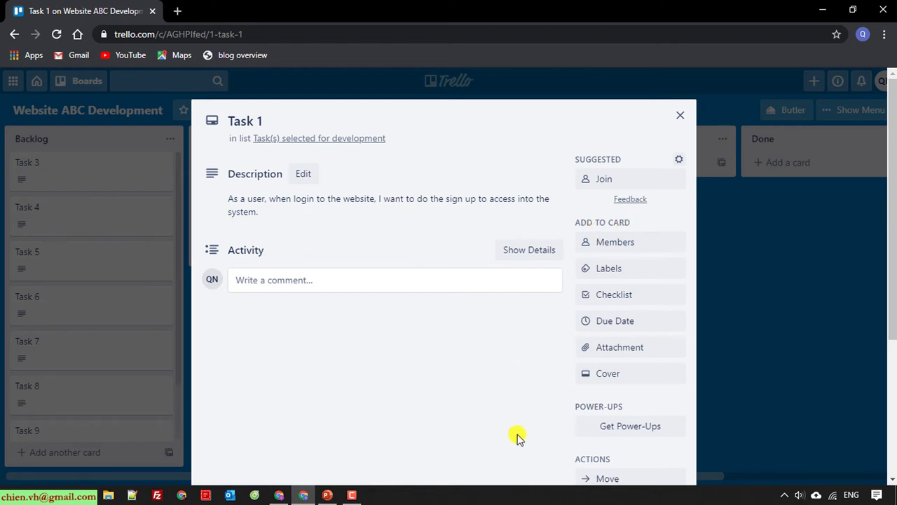
scroll(516, 438, "down", 1)
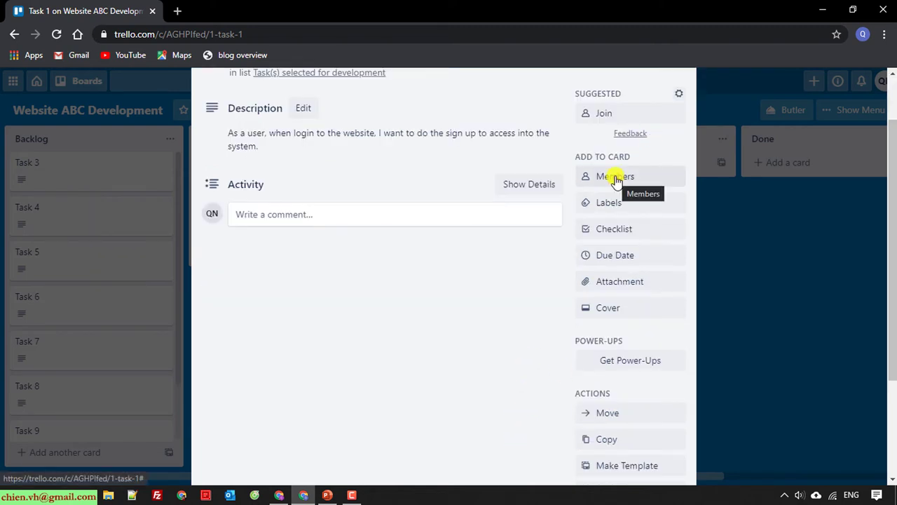
left_click(615, 180)
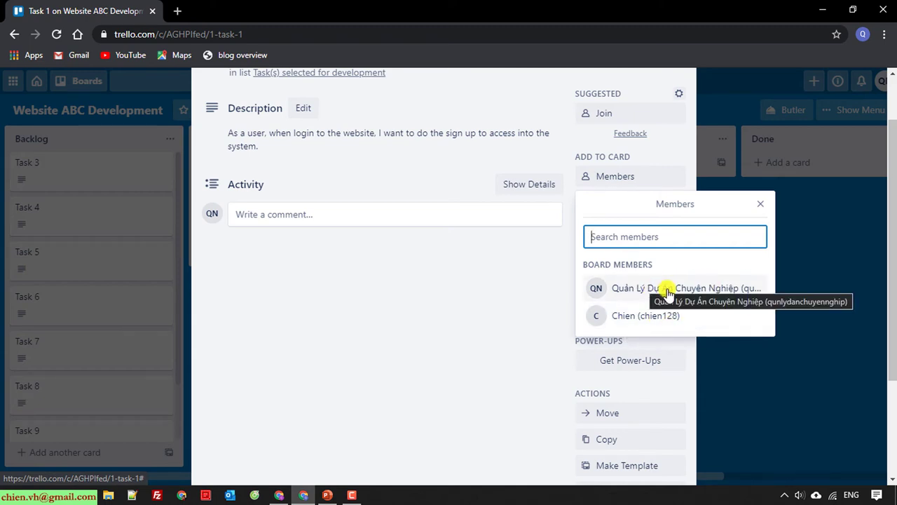
left_click(634, 288)
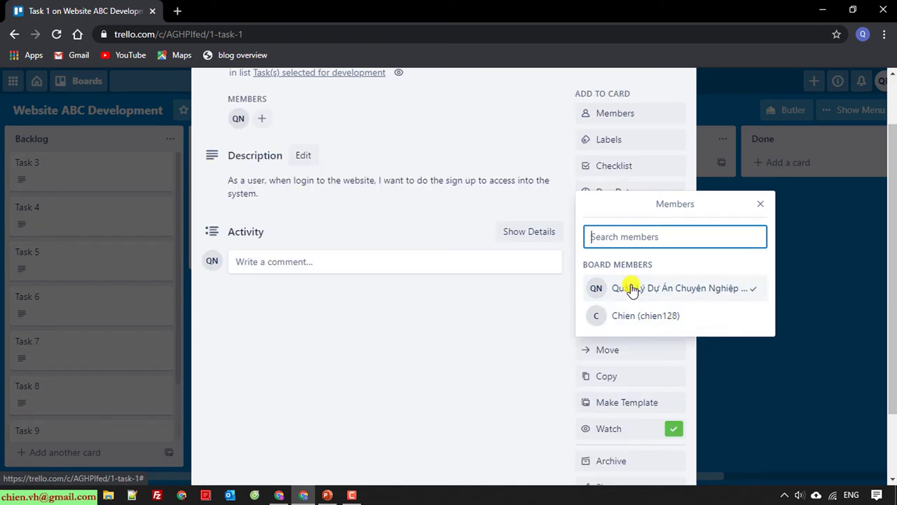
left_click(467, 401)
scroll(452, 400, "up", 1)
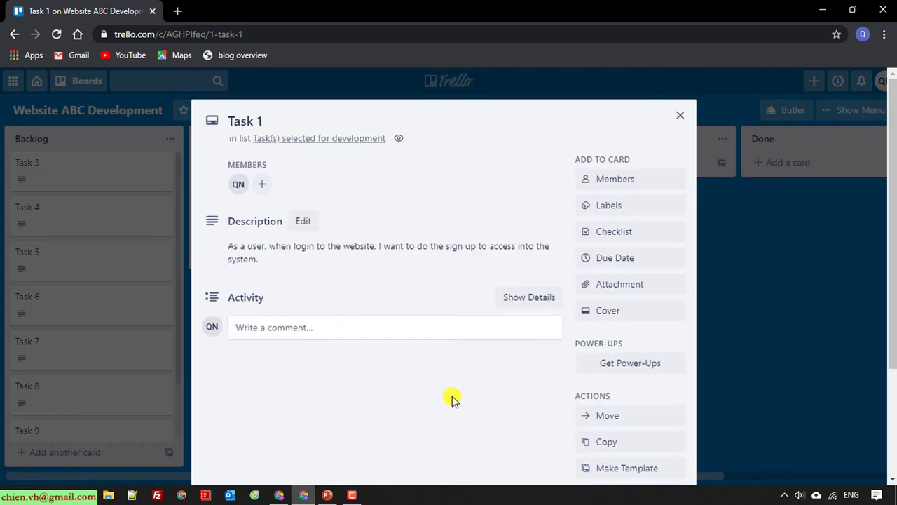
left_click(680, 115)
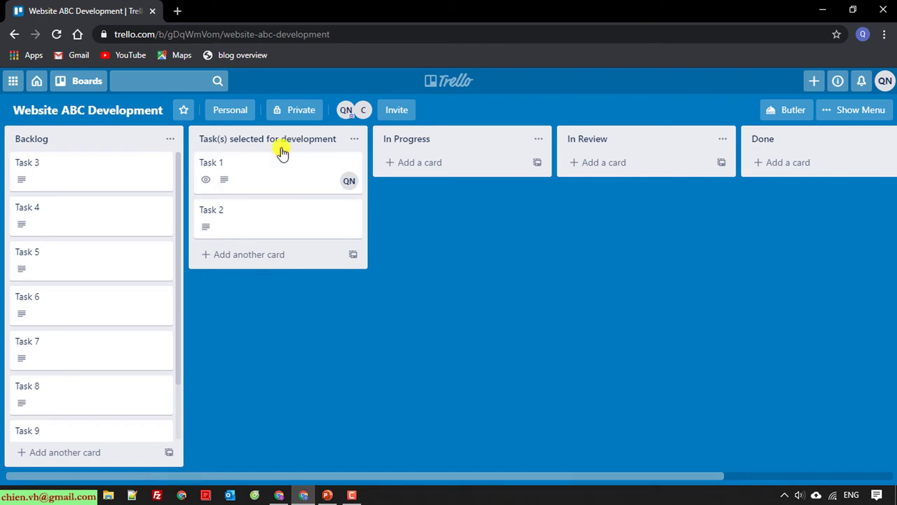
key("space")
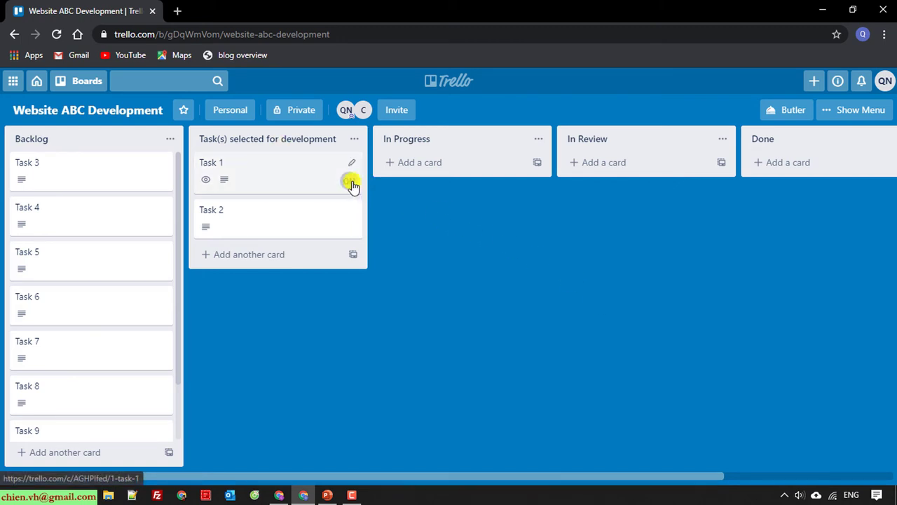
key("space")
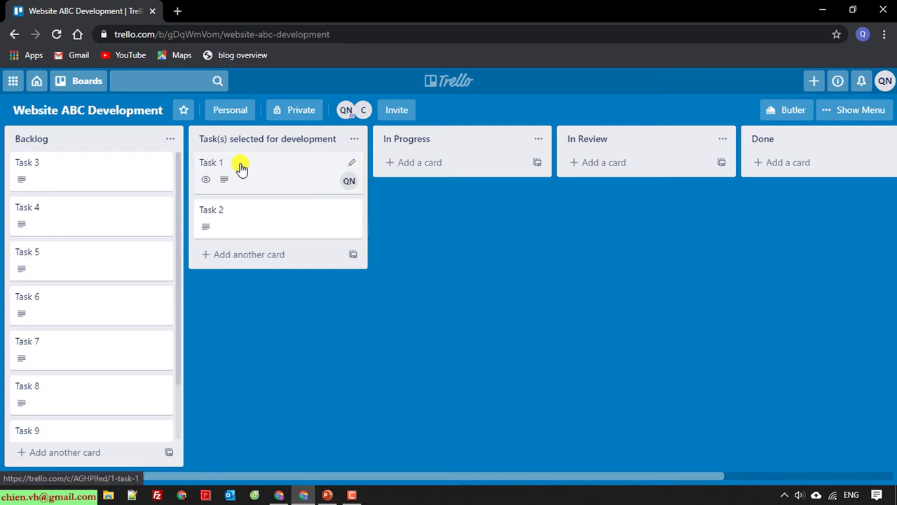
key("space")
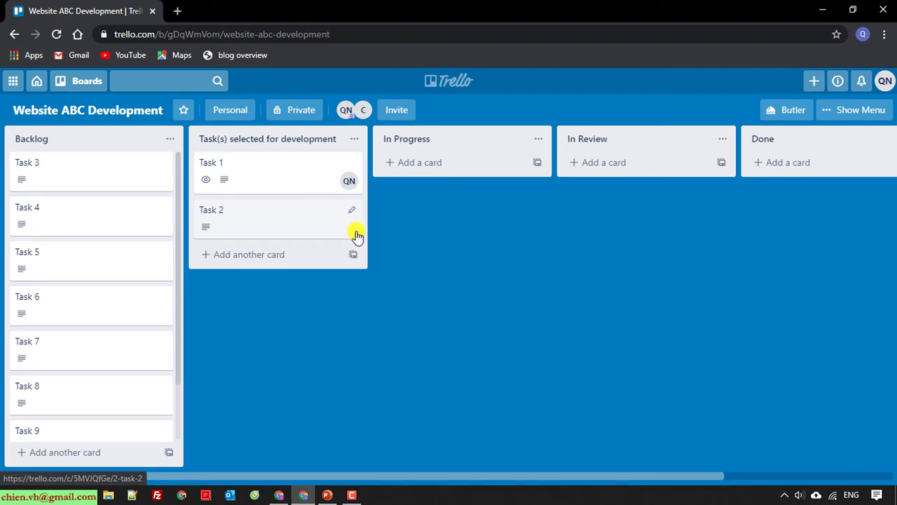
Assign the newly invited member to Task 2
left_click(225, 216)
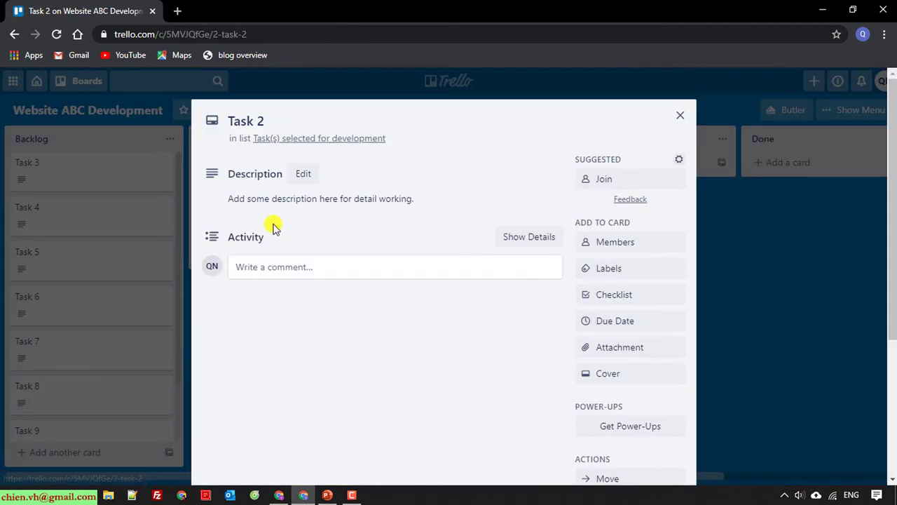
left_click(617, 245)
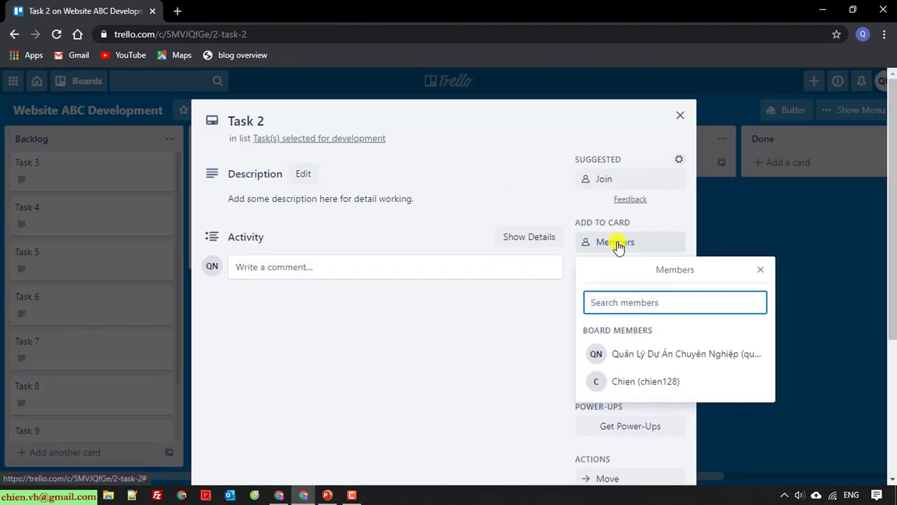
left_click(642, 382)
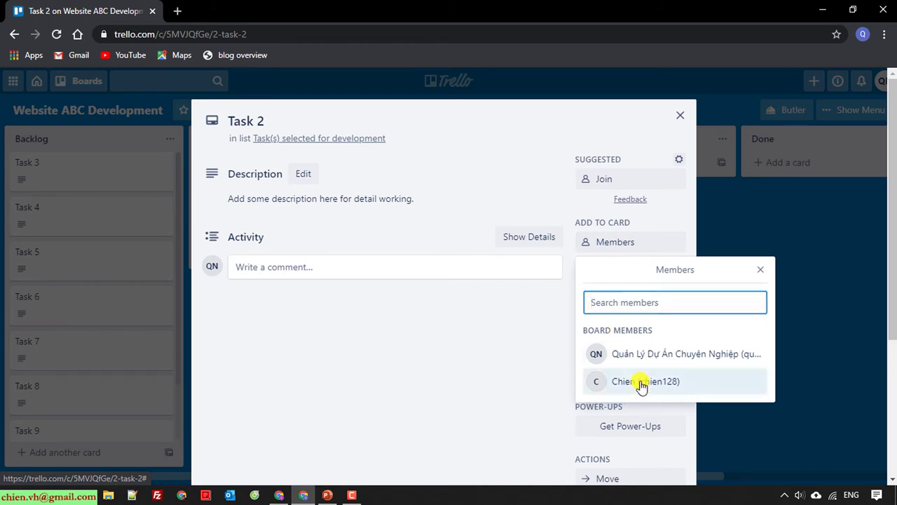
left_click(762, 271)
left_click(680, 117)
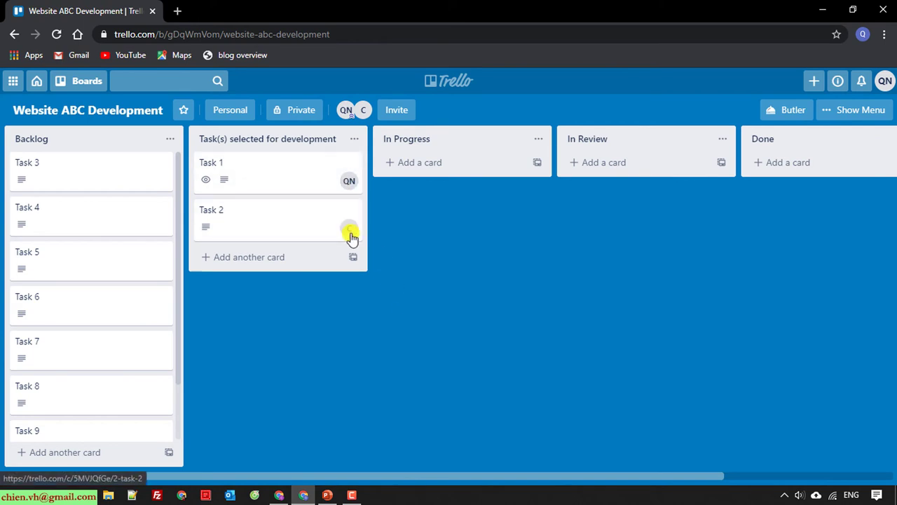
Tag Task 1 with the green label and rename it Release 01
left_click(225, 168)
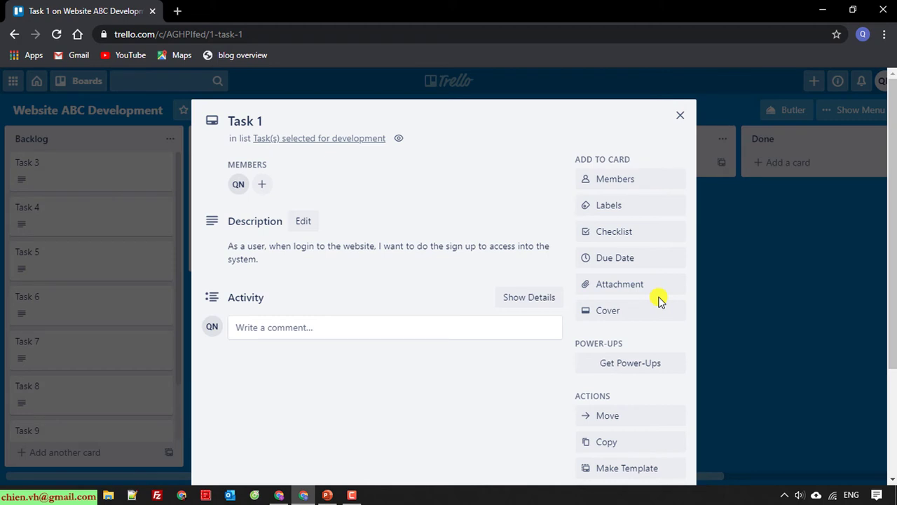
left_click(622, 208)
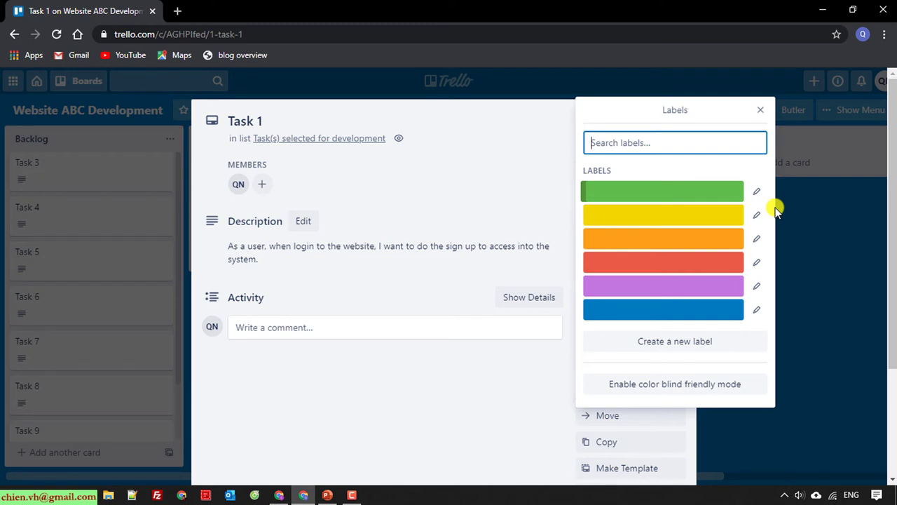
left_click(671, 190)
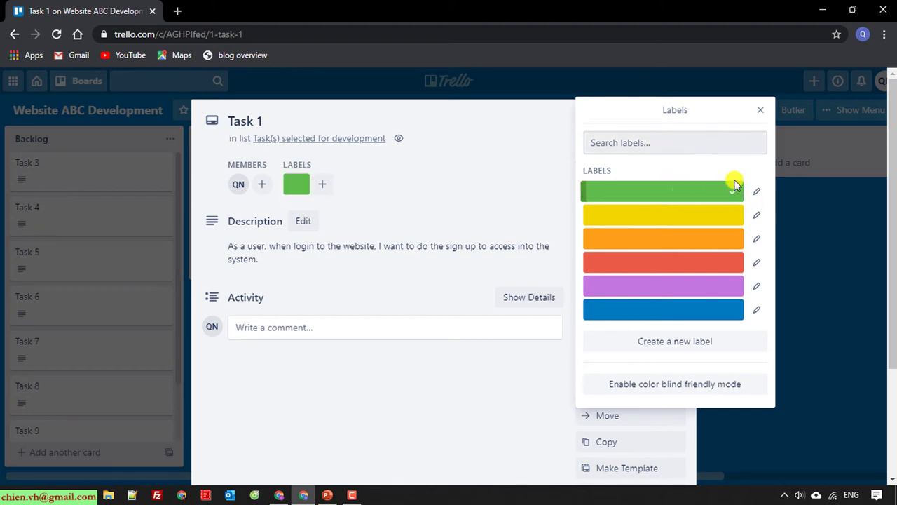
left_click(737, 195)
left_click(734, 197)
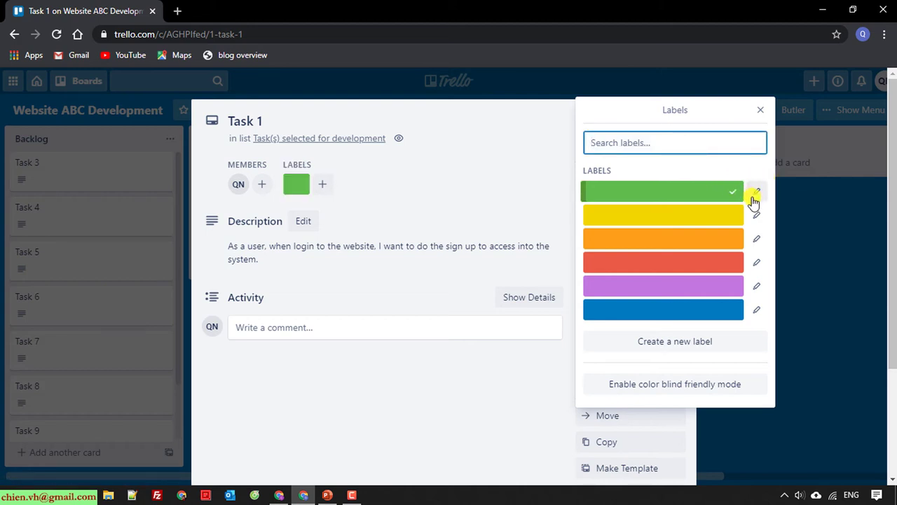
left_click(755, 193)
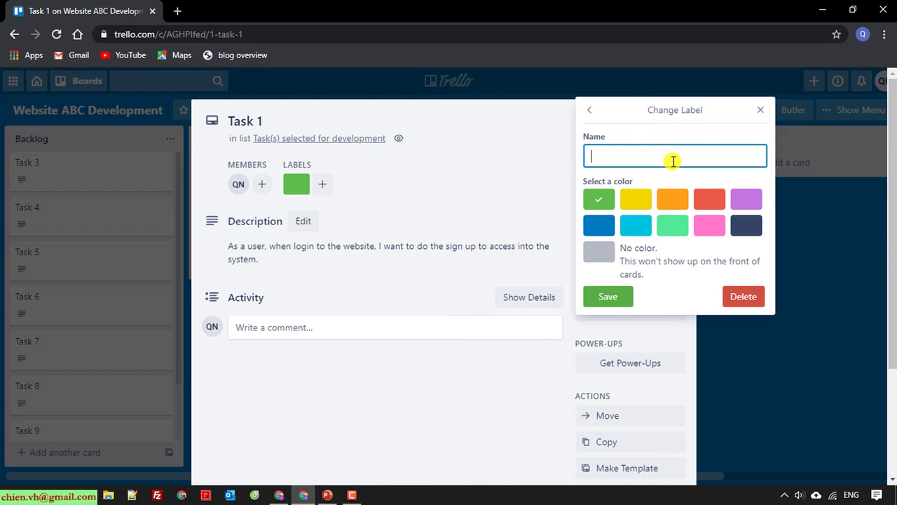
type("Re")
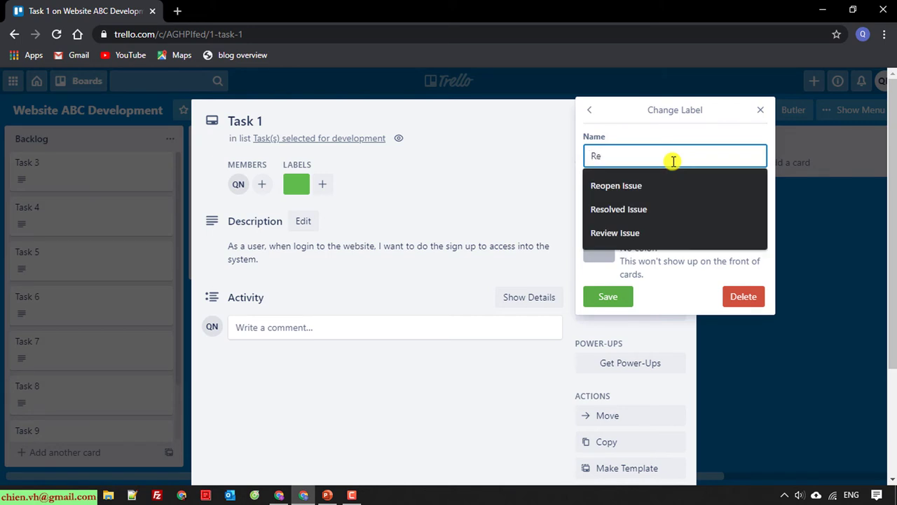
type("le")
key("BackSpace")
key("BackSpace")
type("elease 01")
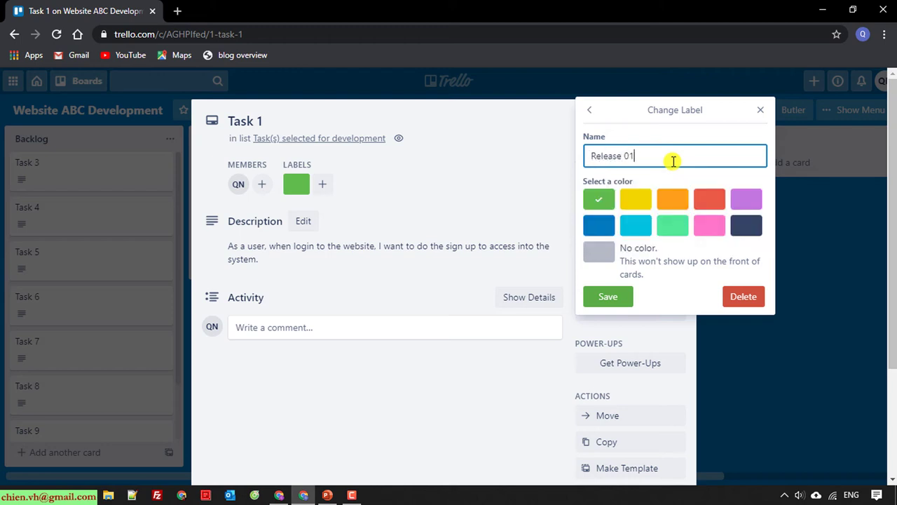
left_click(609, 297)
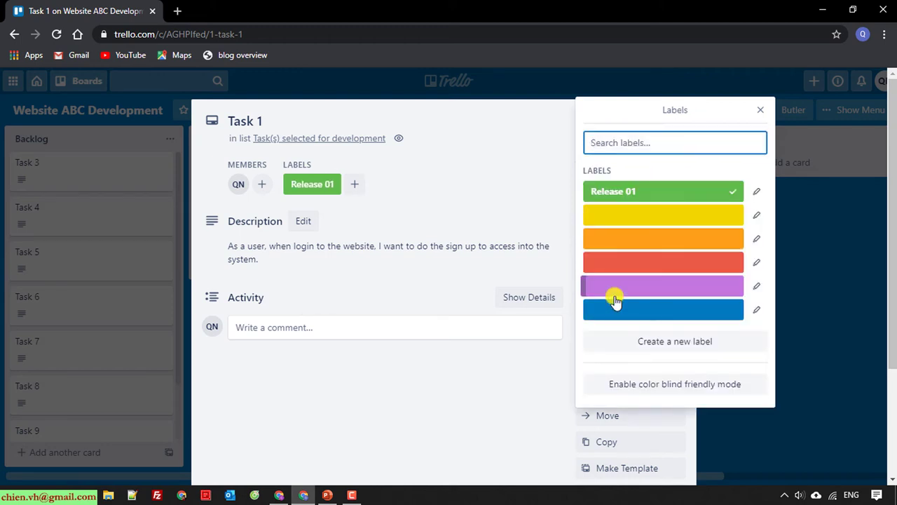
Rename the yellow label to Release 02 without leaving it on Task 1
left_click(681, 216)
left_click(664, 145)
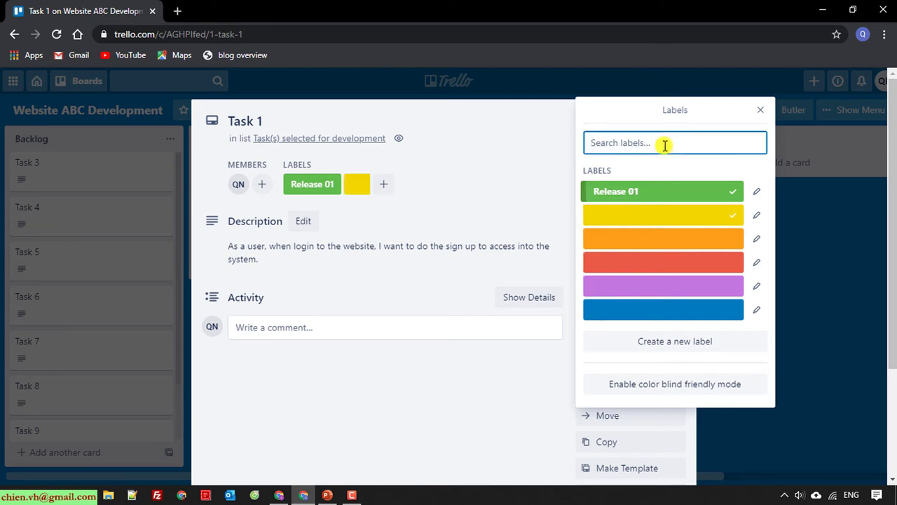
left_click(754, 219)
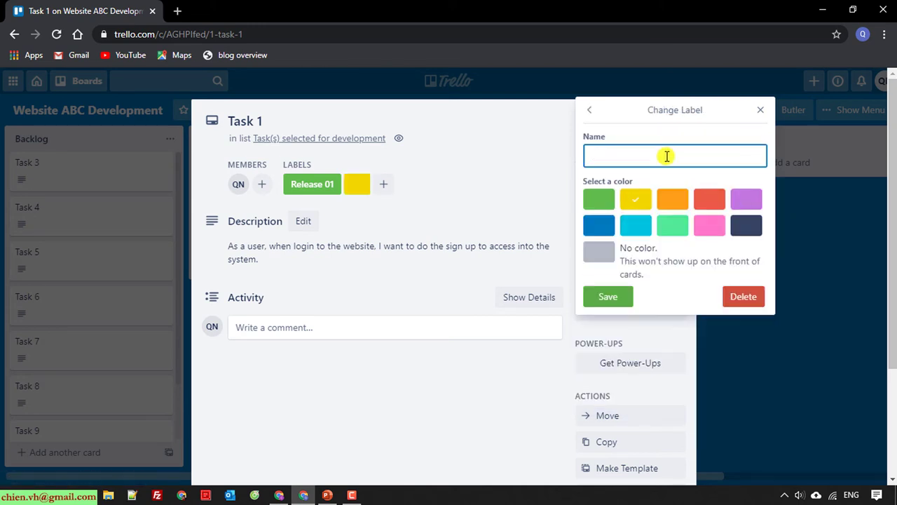
type("Release 02")
left_click(612, 297)
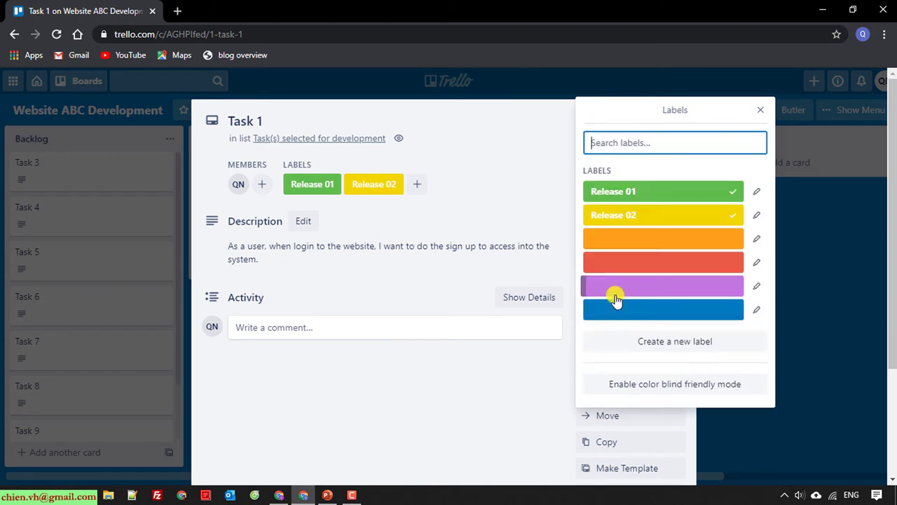
left_click(733, 217)
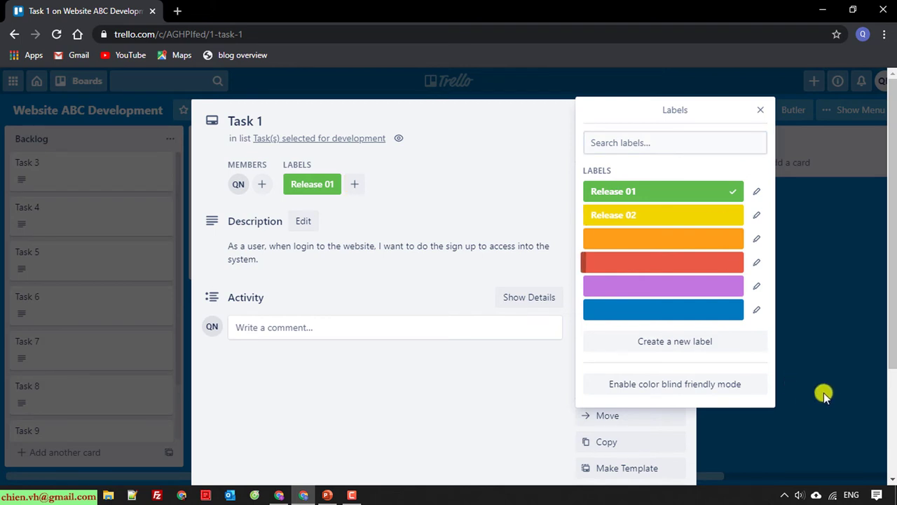
left_click(848, 334)
scroll(351, 253, "down", 2)
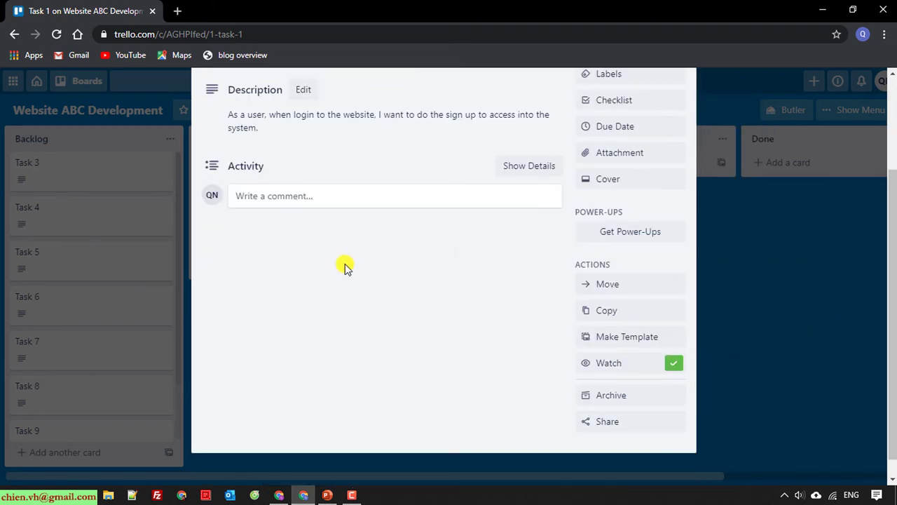
Add a checklist with the default title to Task 1
scroll(344, 266, "up", 2)
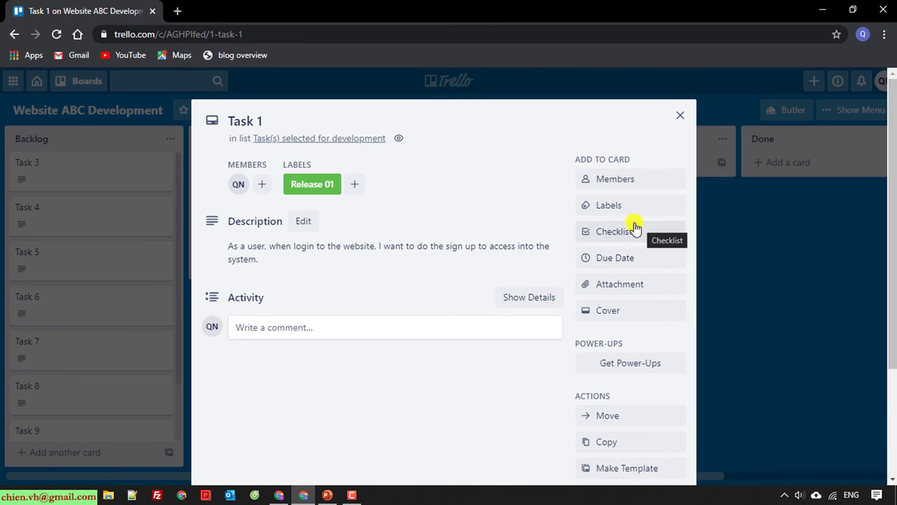
left_click(616, 232)
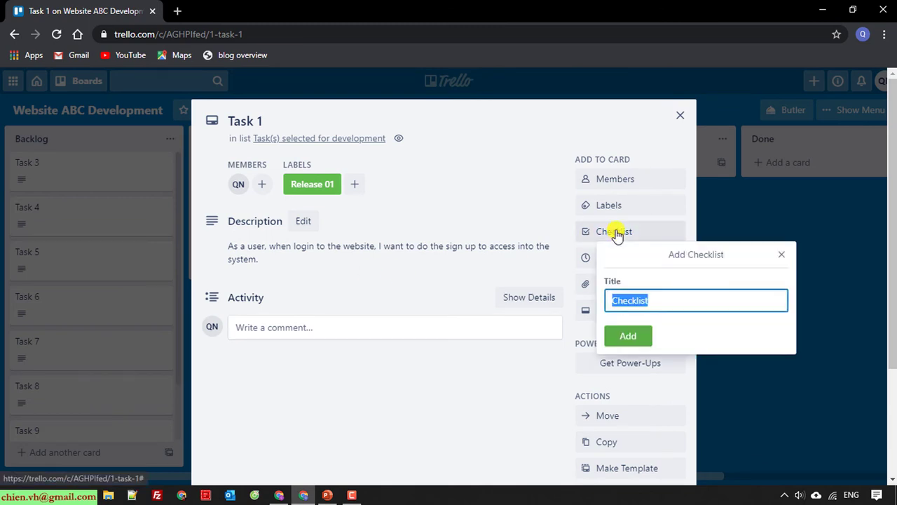
left_click(673, 303)
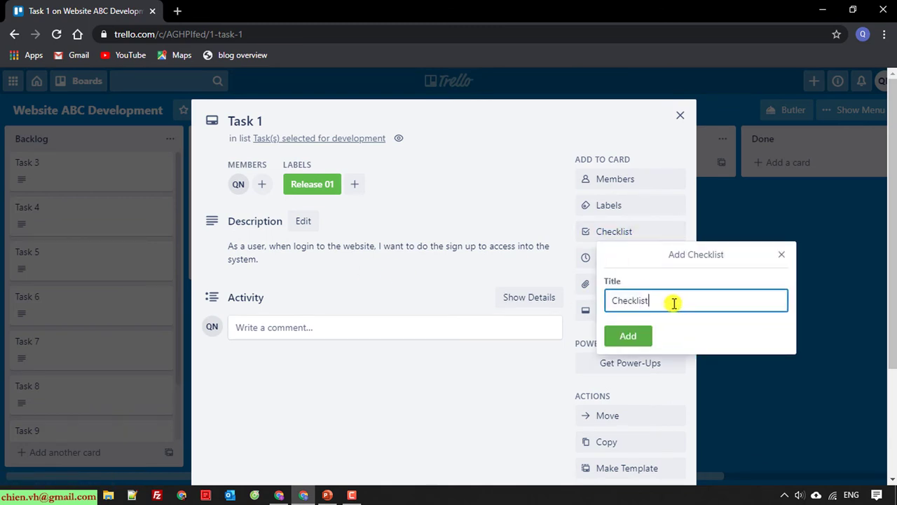
left_click(628, 337)
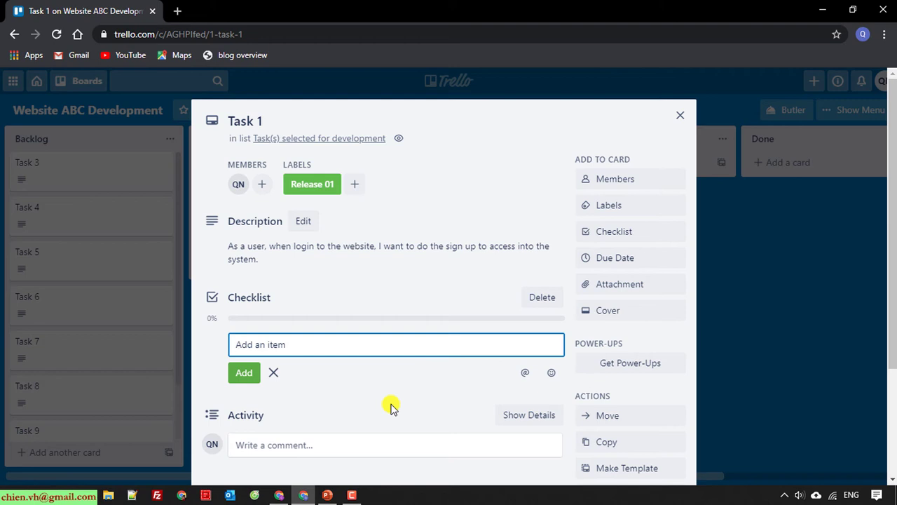
Add checklist items Check list 01 through Check list 05
type("CHekc01")
key("Return")
type("Check l")
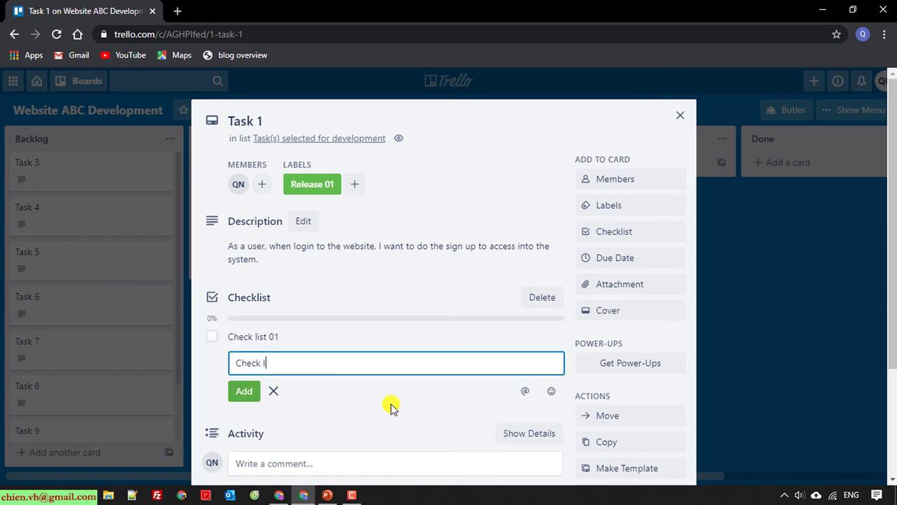
type("ist 02")
key("Return")
type("Ch")
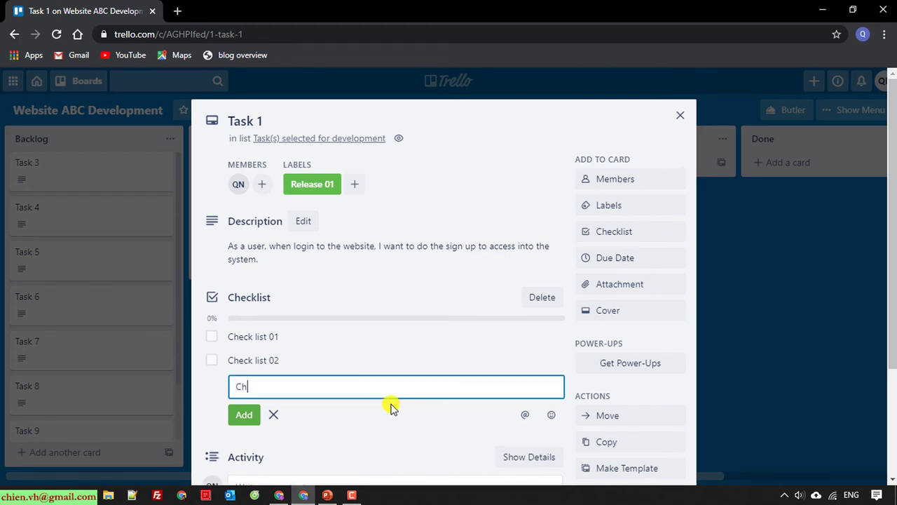
type("eck list 03")
key("Return")
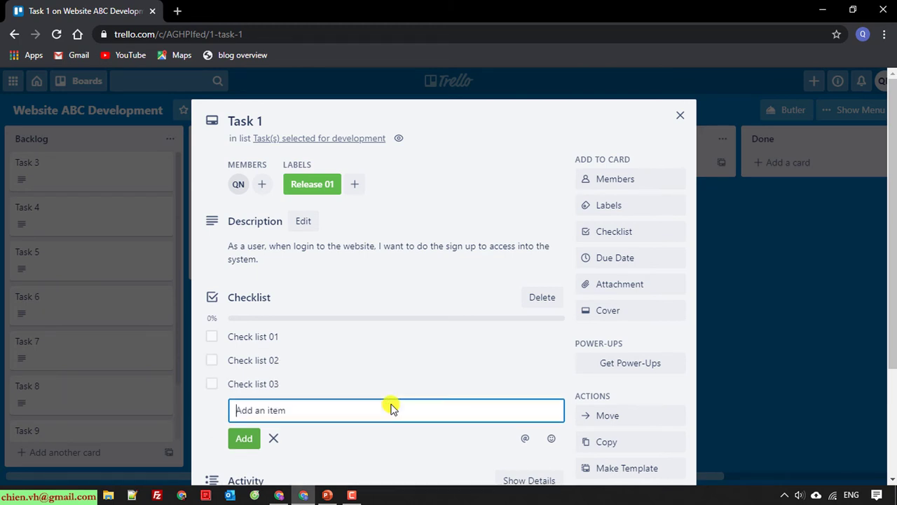
type("Check list 04")
key("Return")
type("Check list")
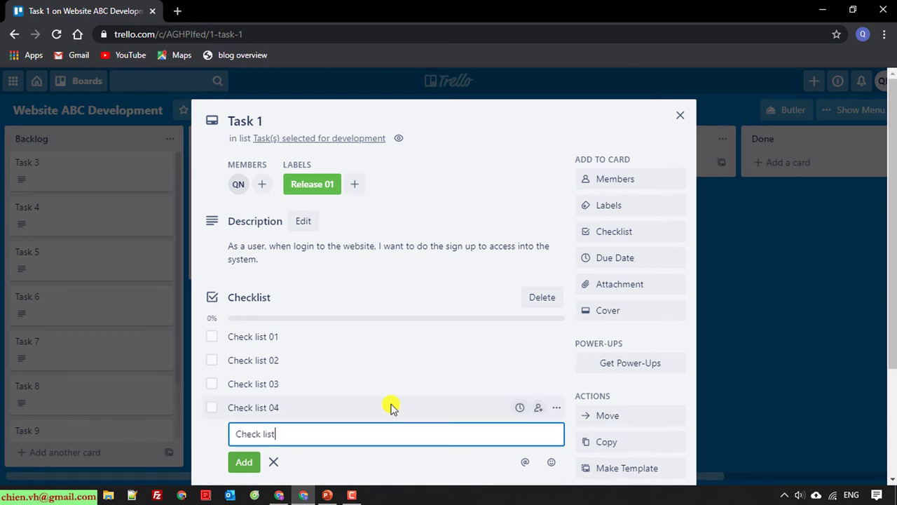
type(" 05")
key("Return")
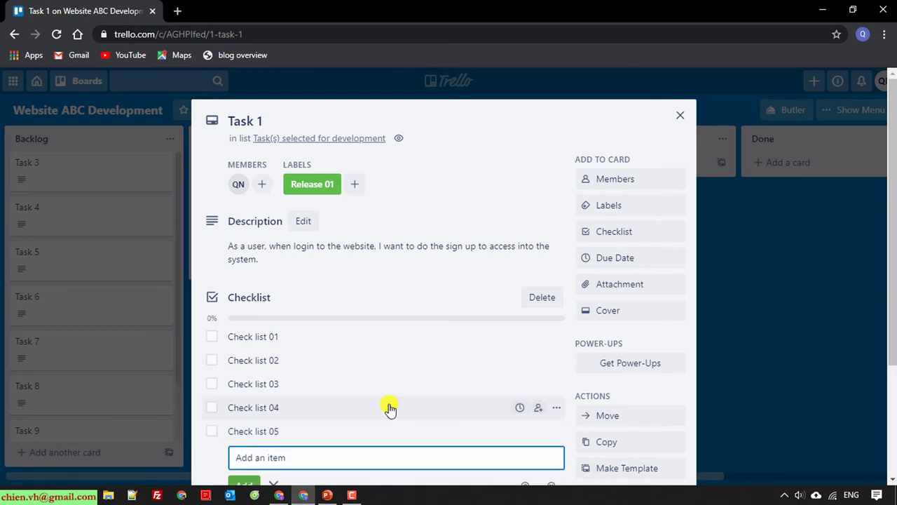
left_click(550, 138)
scroll(526, 171, "down", 1)
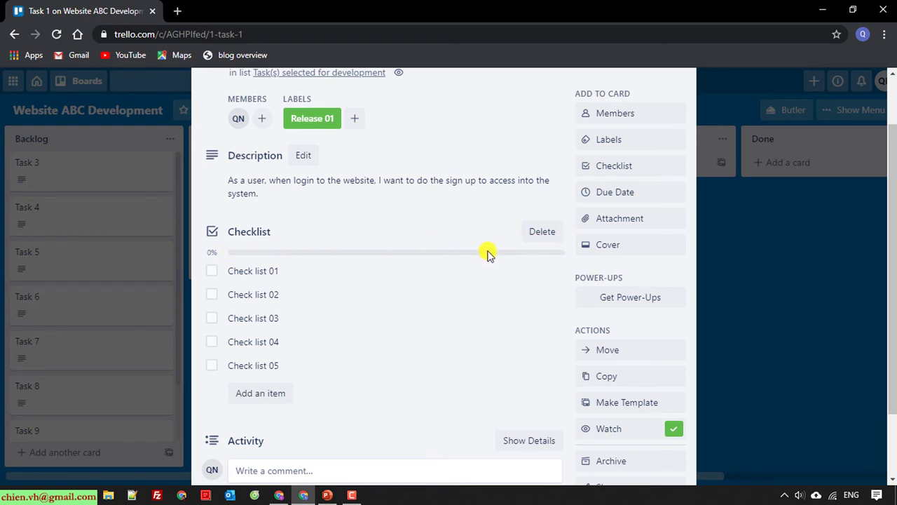
scroll(397, 350, "up", 2)
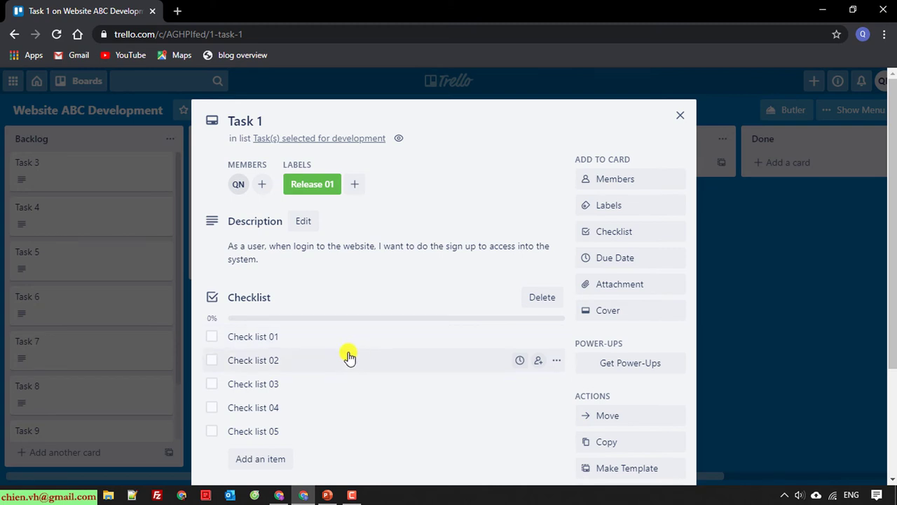
Tick off Check list 01, try hiding and showing completed items, and close the card
left_click(211, 339)
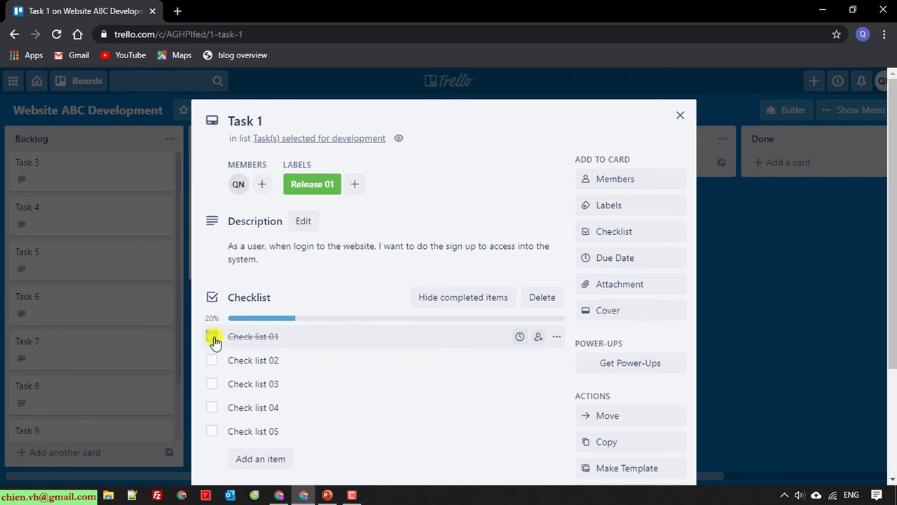
scroll(211, 339, "down", 1)
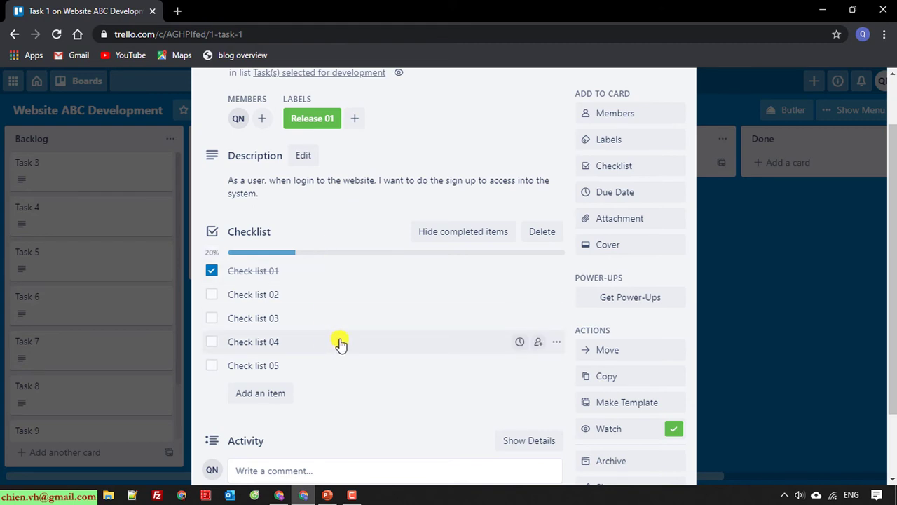
left_click(476, 233)
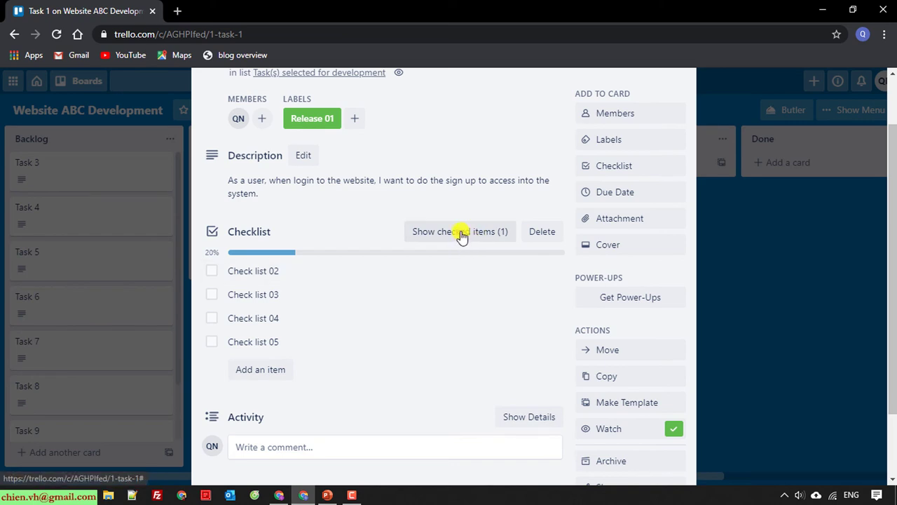
left_click(462, 237)
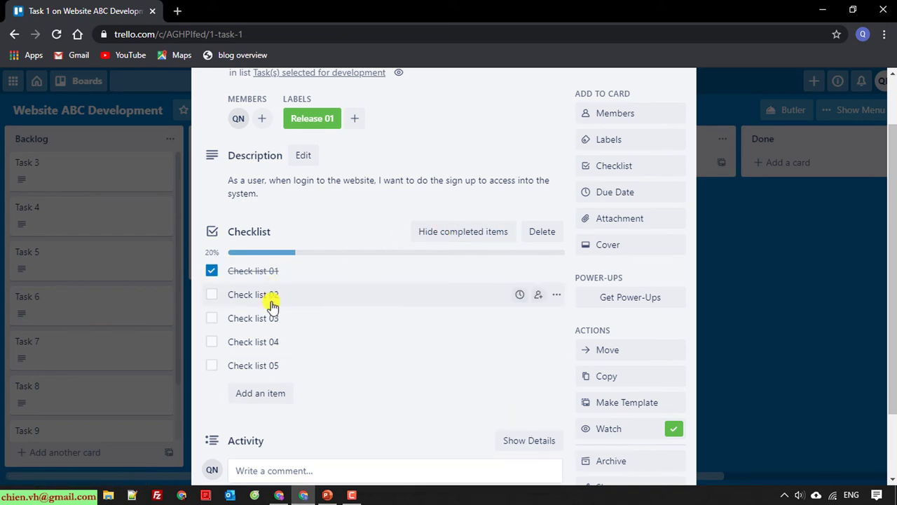
scroll(272, 297, "down", 1)
scroll(266, 316, "up", 2)
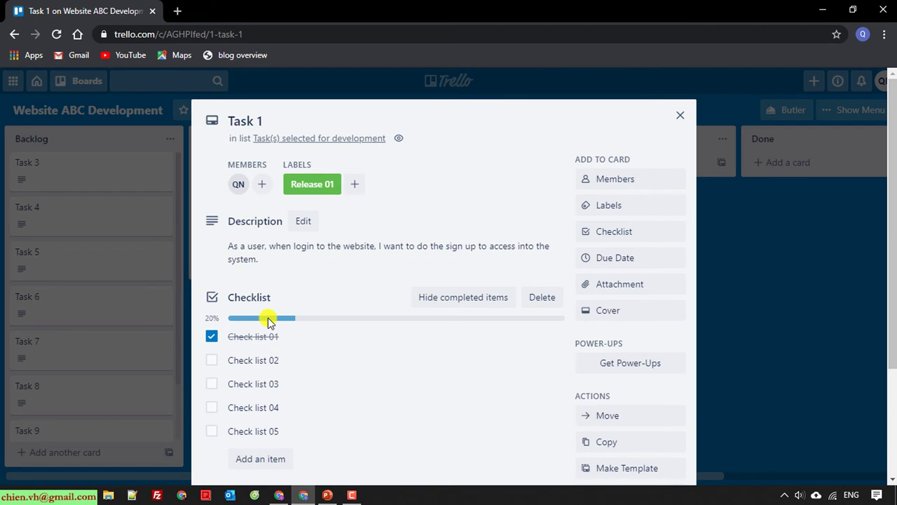
left_click(680, 116)
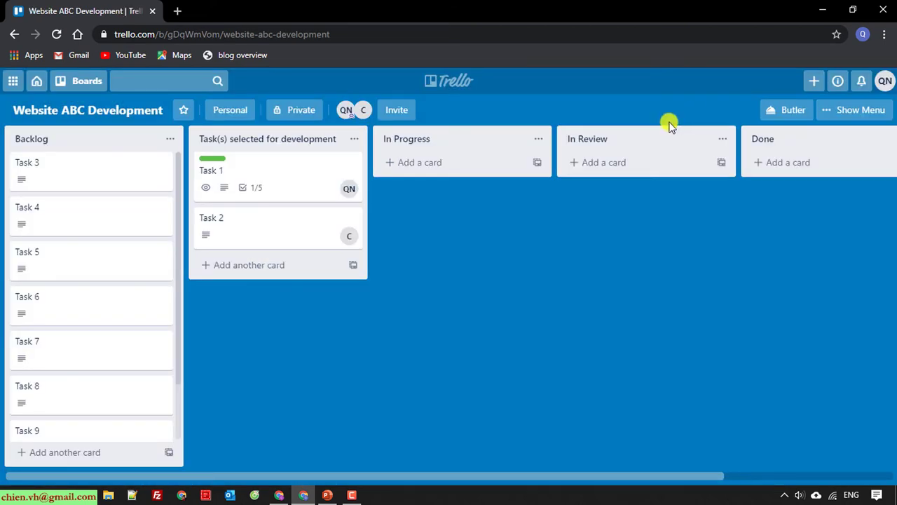
left_click(352, 222)
Open Task 2's full details and apply the Release 01 label
left_click(502, 413)
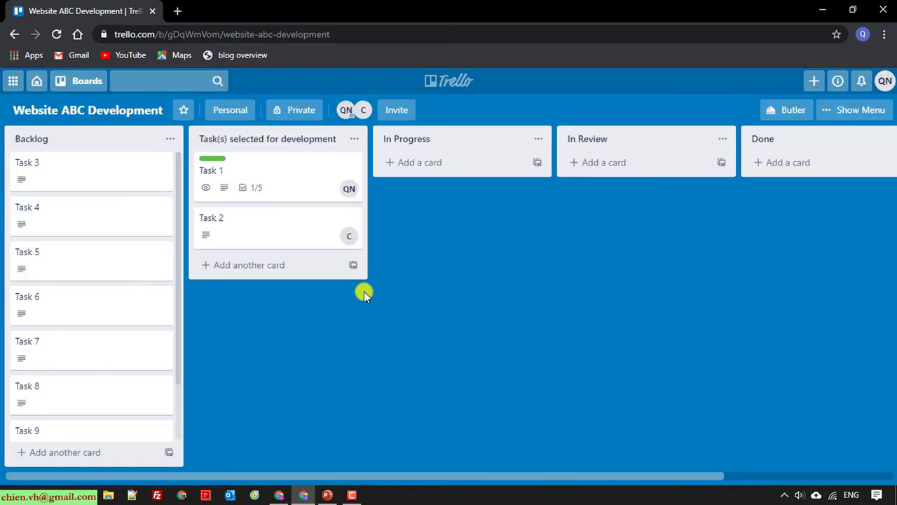
left_click(217, 223)
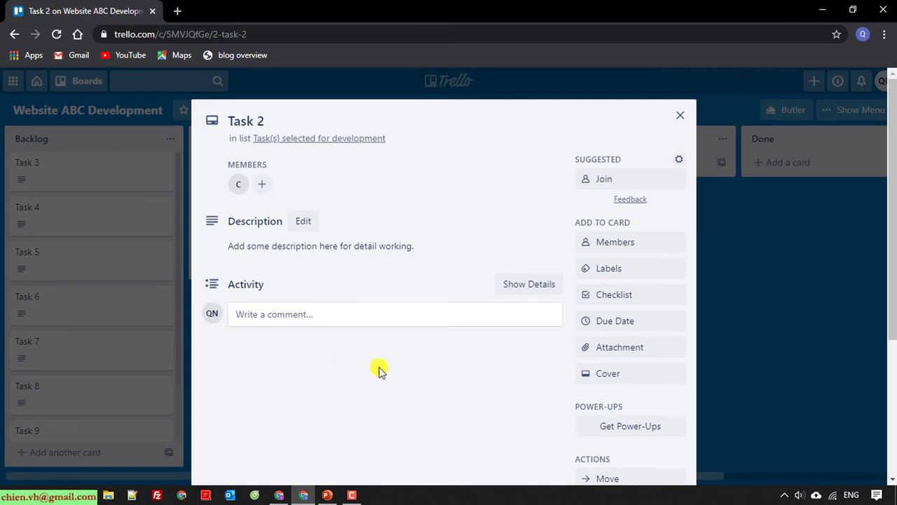
left_click(615, 269)
left_click(649, 191)
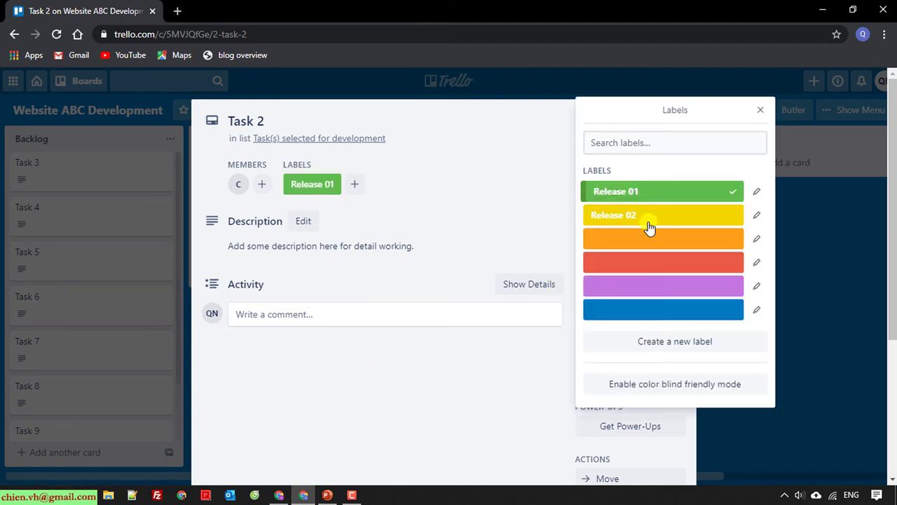
left_click(760, 111)
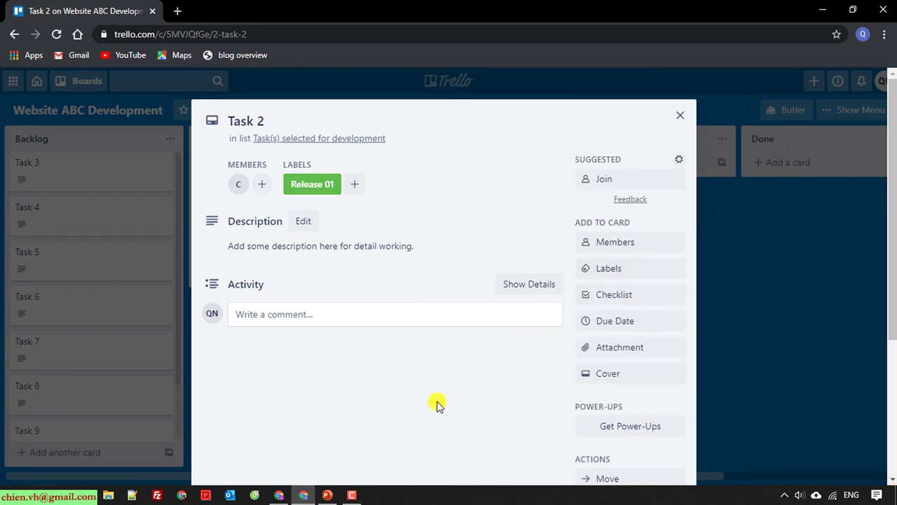
Add a checklist to Task 2 that copies the items from Task 1's Checklist
left_click(644, 297)
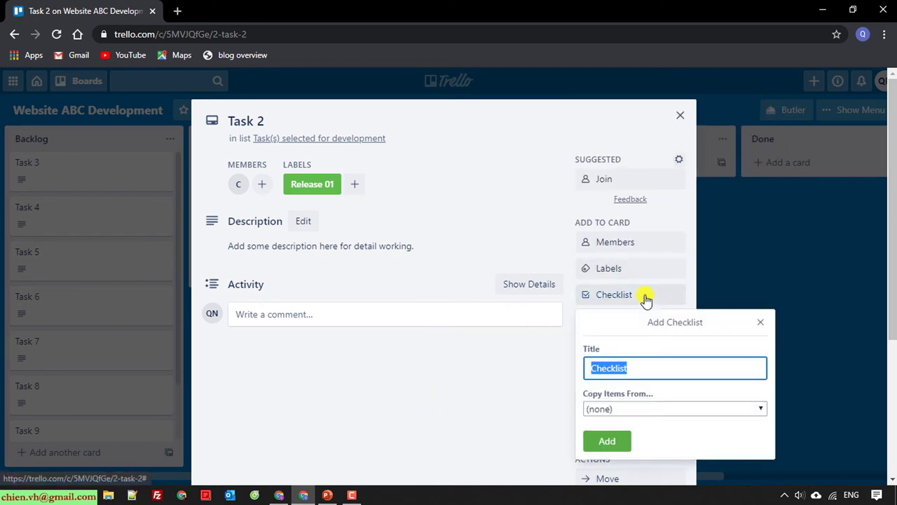
left_click(648, 411)
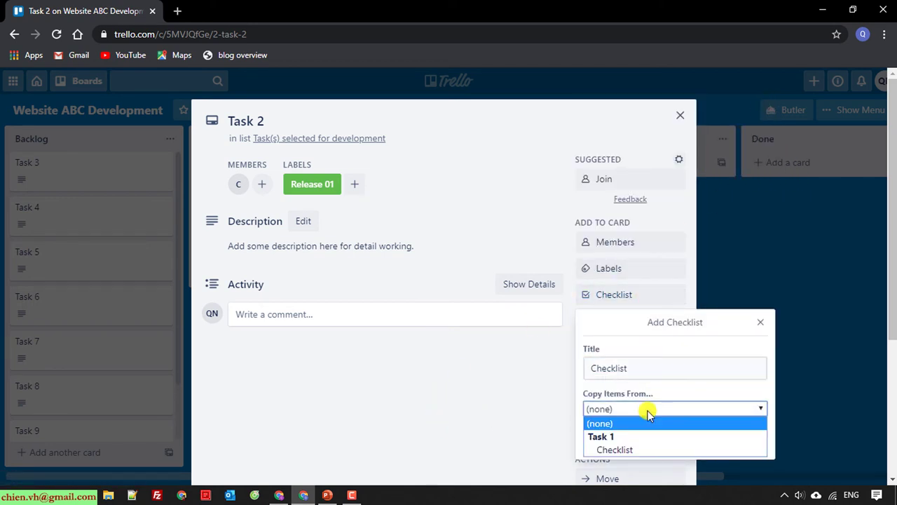
left_click(615, 449)
left_click(617, 442)
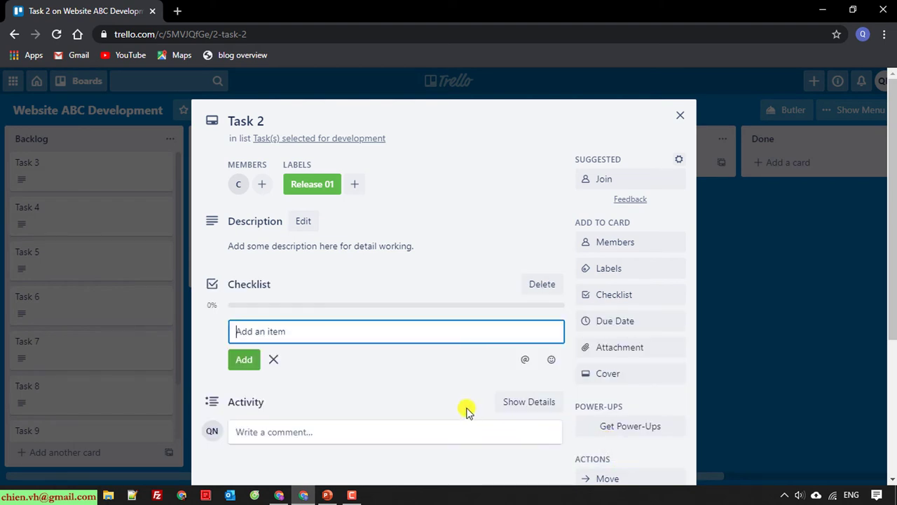
scroll(334, 403, "down", 1)
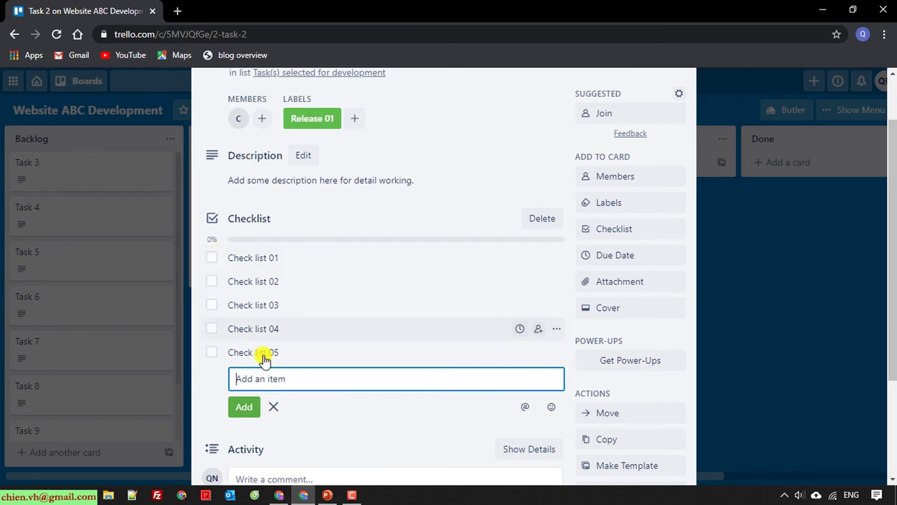
scroll(259, 352, "up", 1)
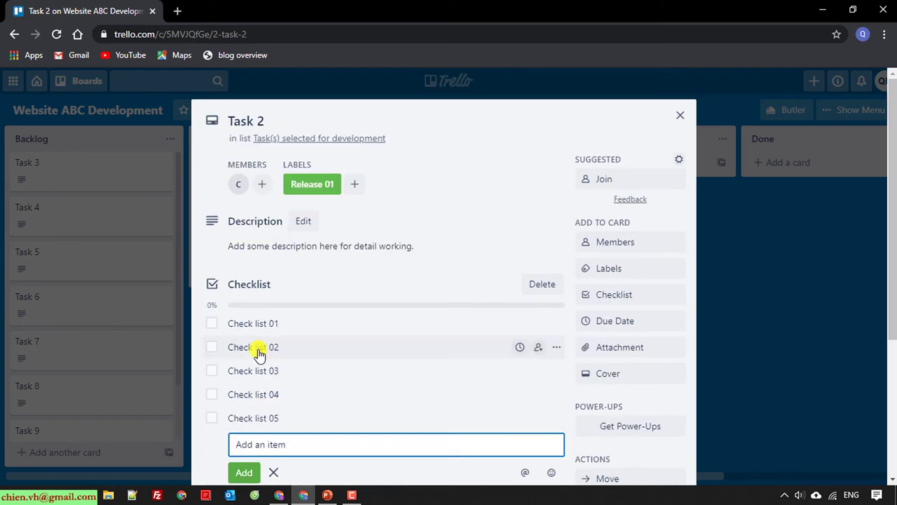
Tick Check list 01 and 02, then close the Task 2 card
left_click(213, 326)
left_click(213, 350)
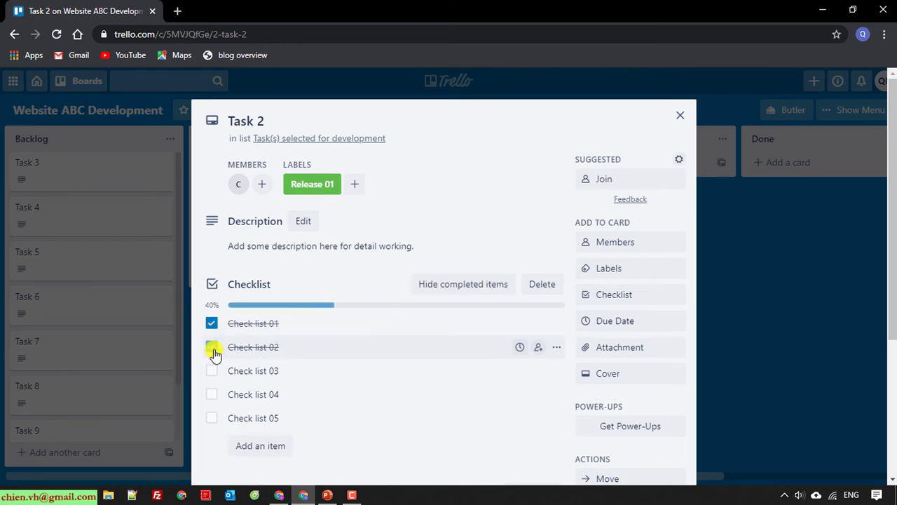
scroll(217, 354, "down", 1)
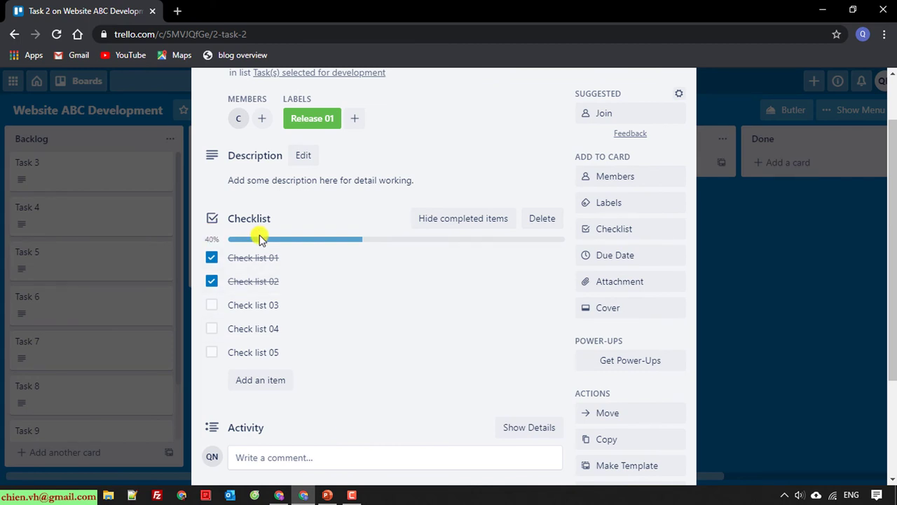
scroll(432, 303, "down", 1)
scroll(432, 302, "up", 2)
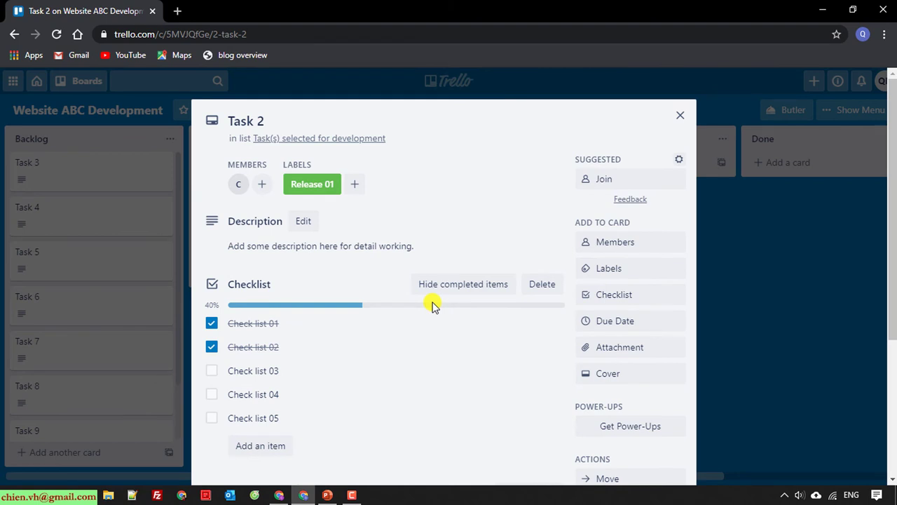
scroll(433, 306, "down", 1)
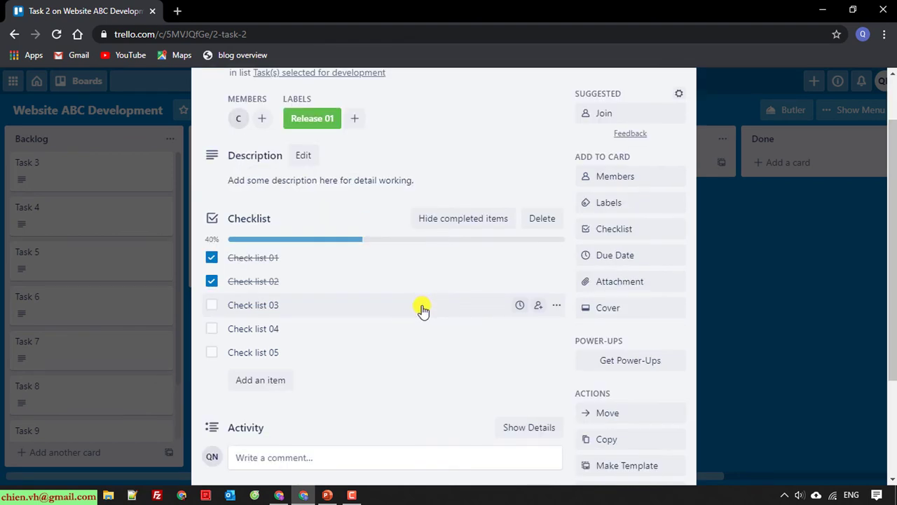
scroll(423, 310, "up", 1)
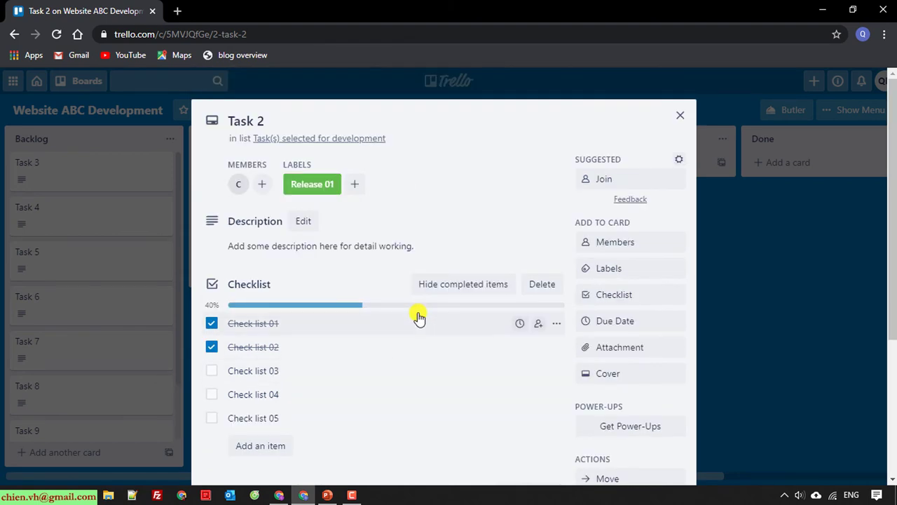
left_click(680, 115)
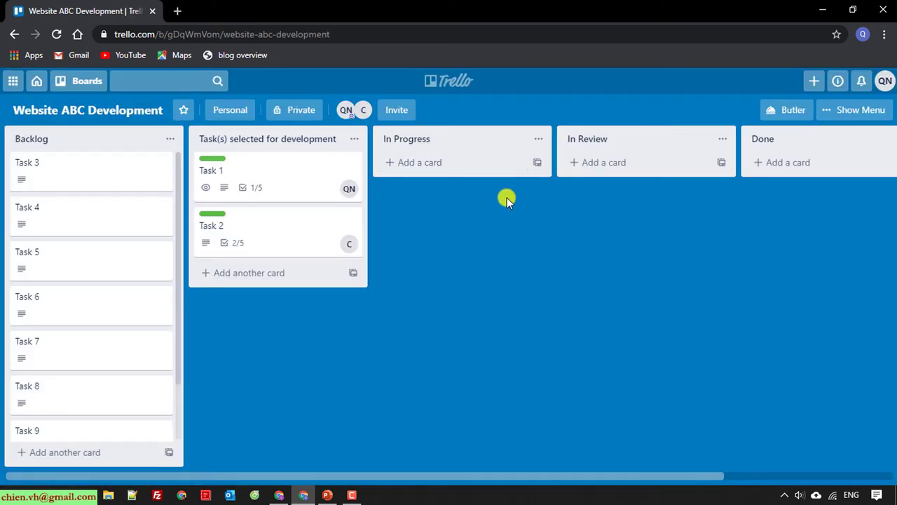
Reload the board in the other window and open Task 2, scrolling down to its Activity section
left_click(280, 495)
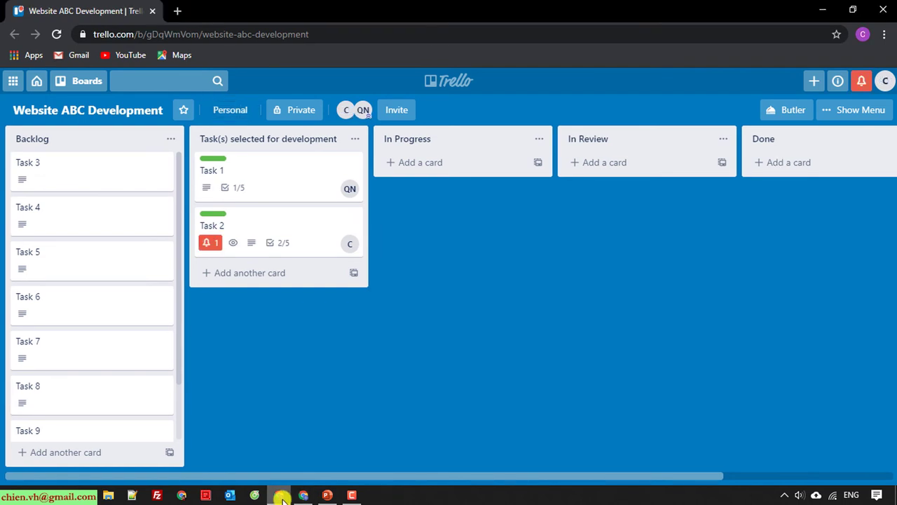
left_click(56, 34)
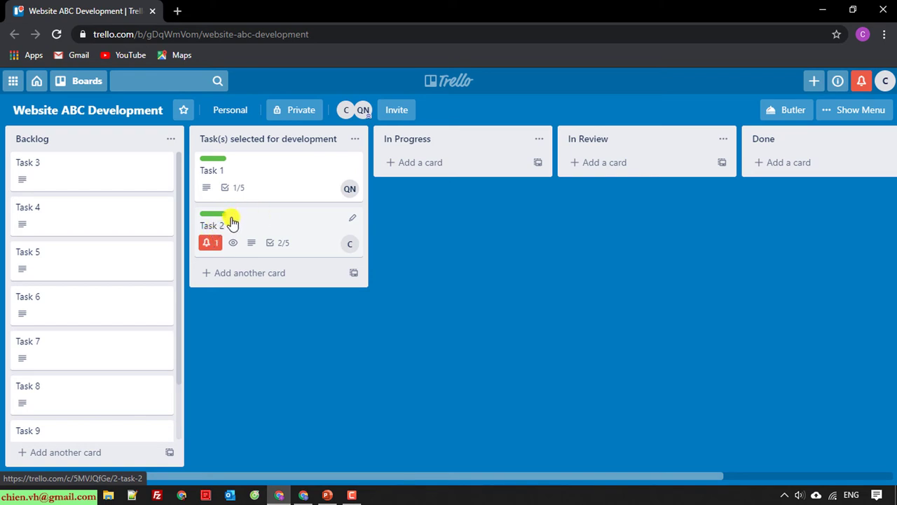
left_click(216, 214)
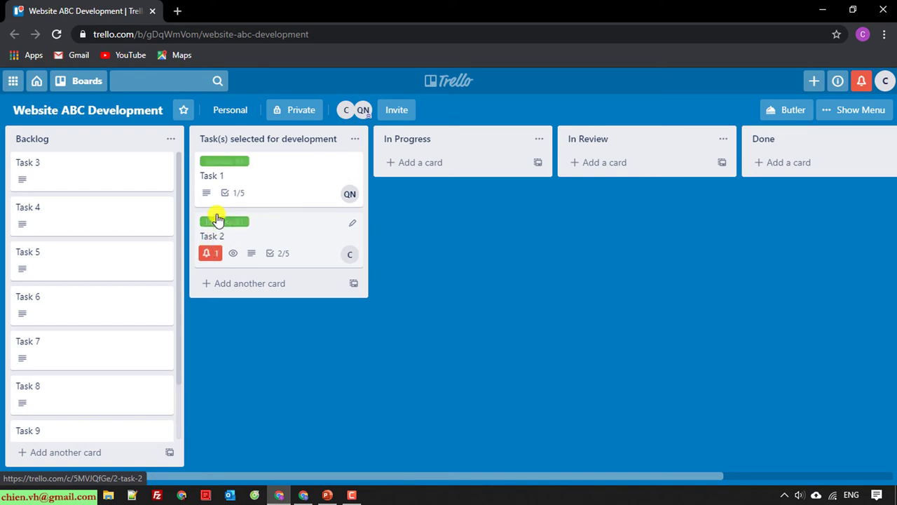
left_click(209, 257)
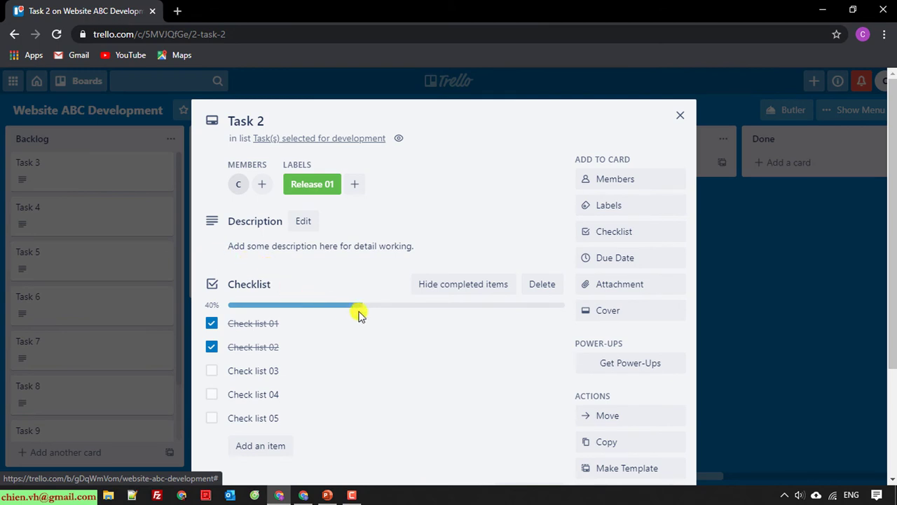
scroll(338, 359, "down", 1)
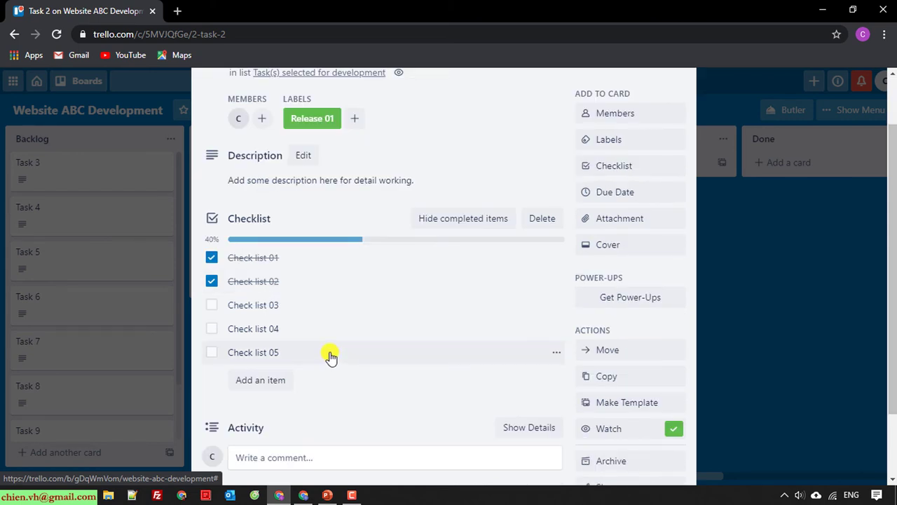
scroll(332, 356, "down", 2)
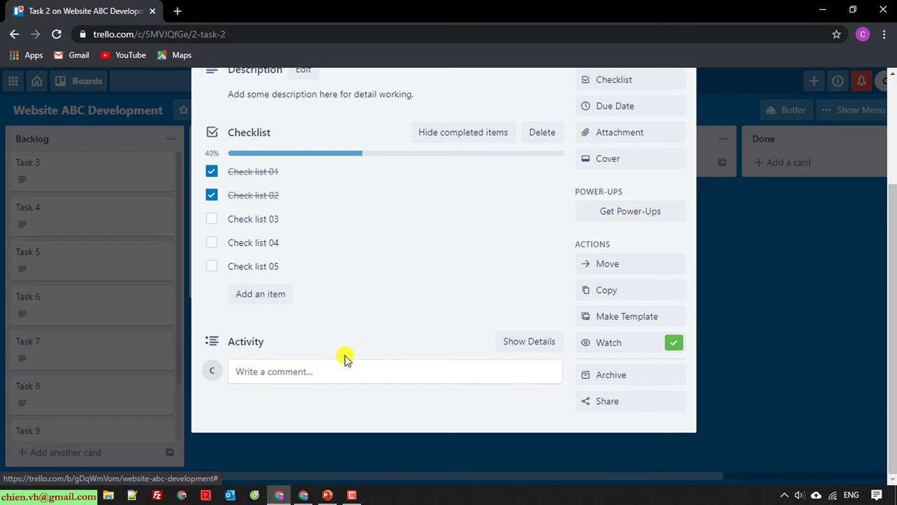
scroll(341, 356, "up", 3)
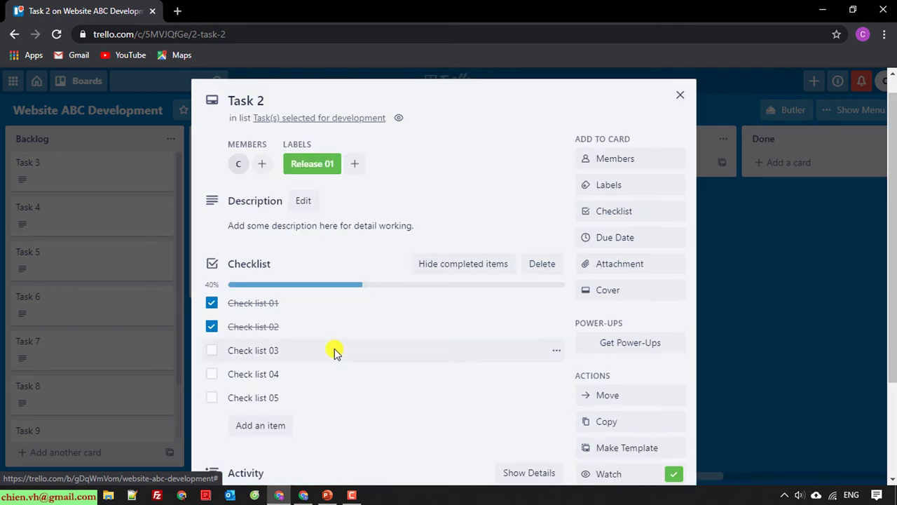
scroll(334, 353, "down", 3)
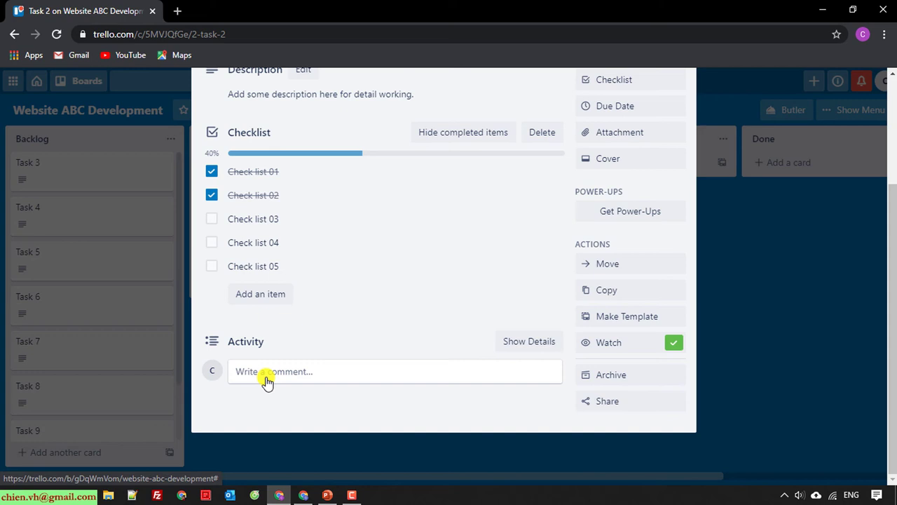
left_click(306, 369)
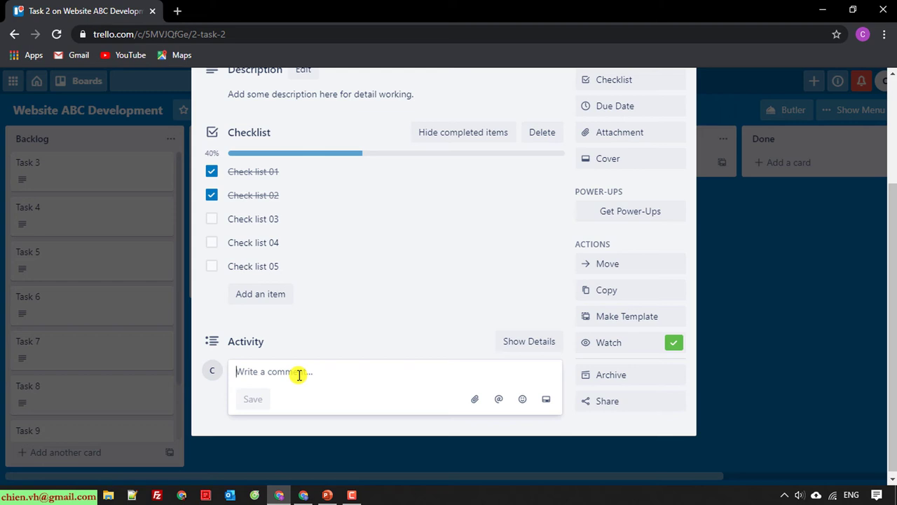
left_click(501, 401)
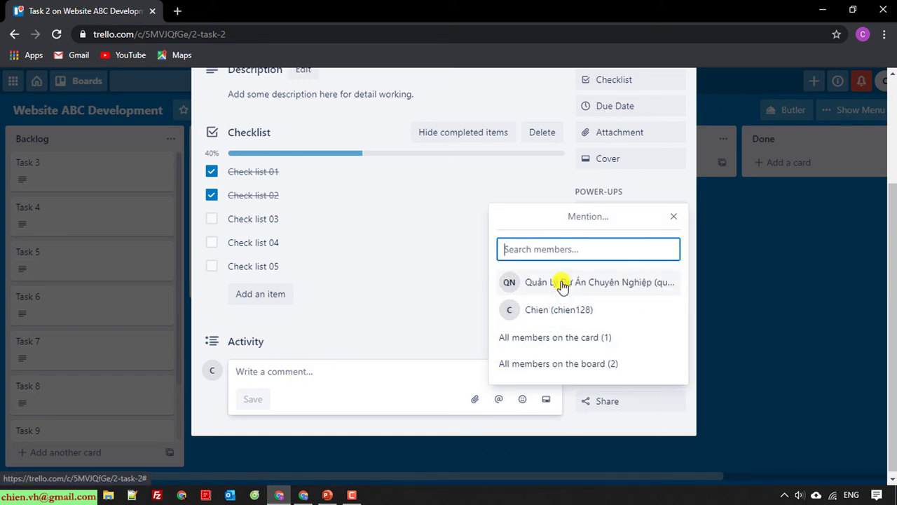
left_click(507, 283)
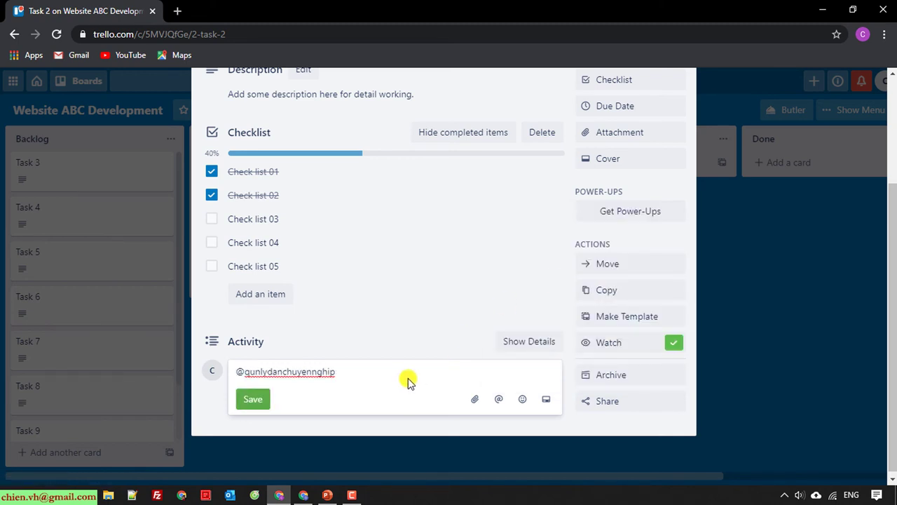
type("Need more information for checklist 0")
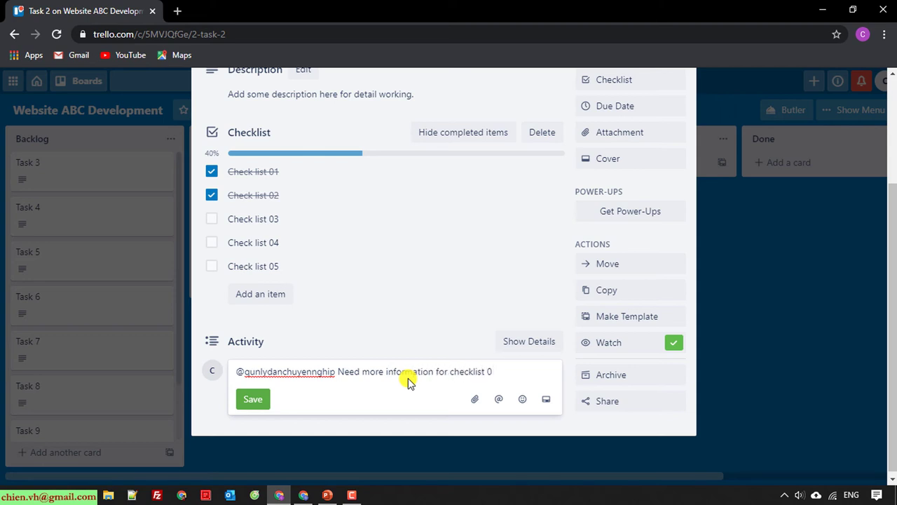
type("3")
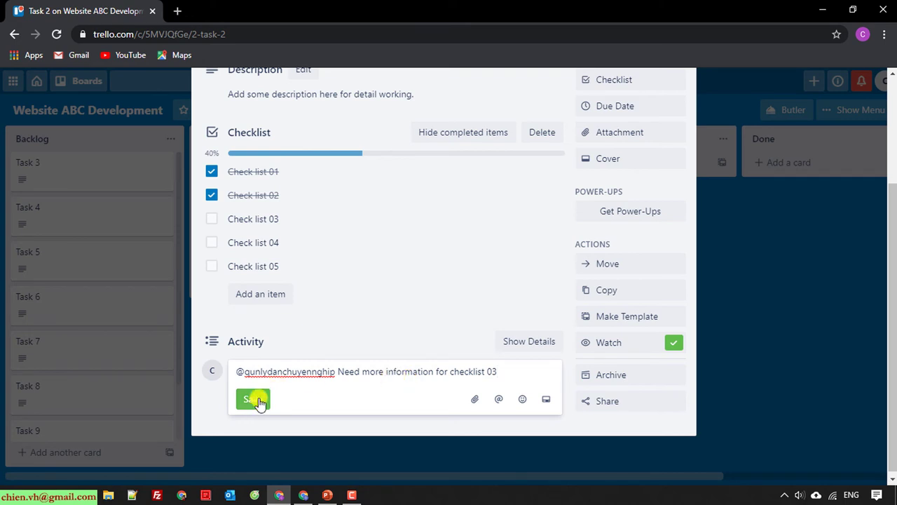
left_click(257, 399)
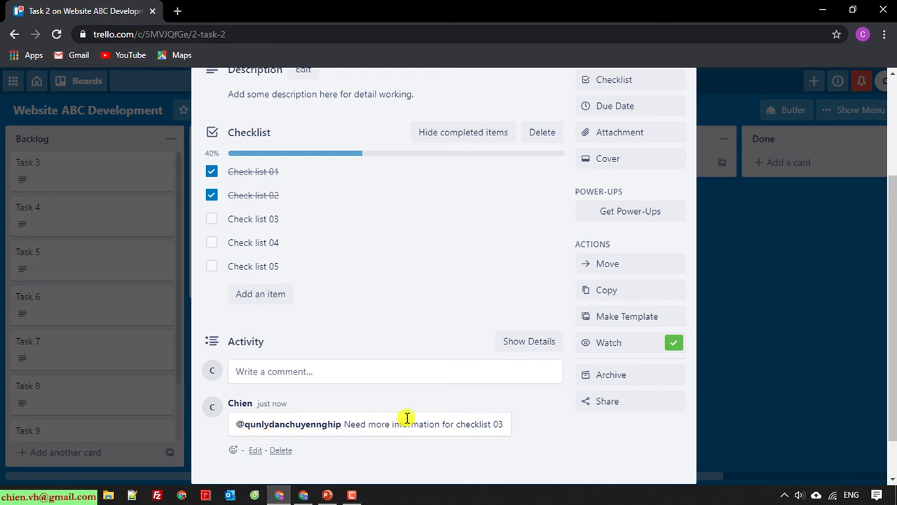
left_click(303, 495)
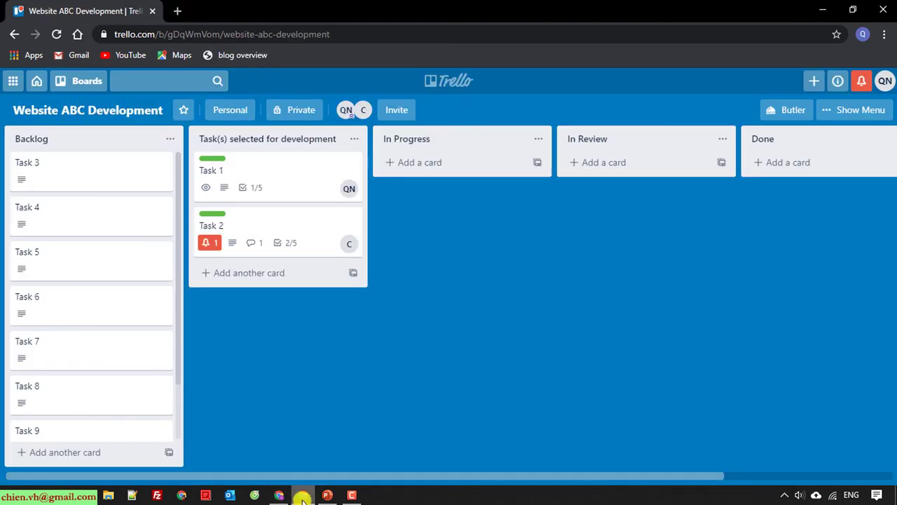
Read the Welcome to Trello email in Gmail in a new tab, then reload the Trello board
left_click(177, 11)
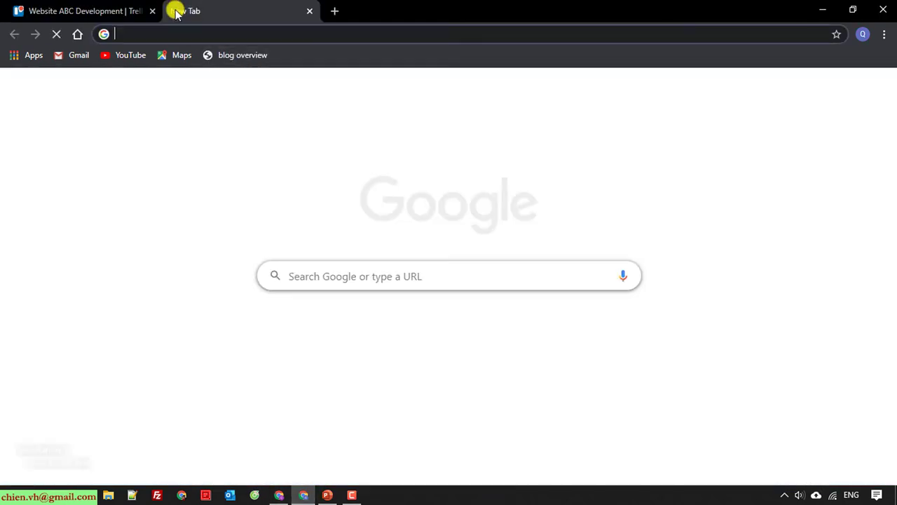
type("g")
key("Return")
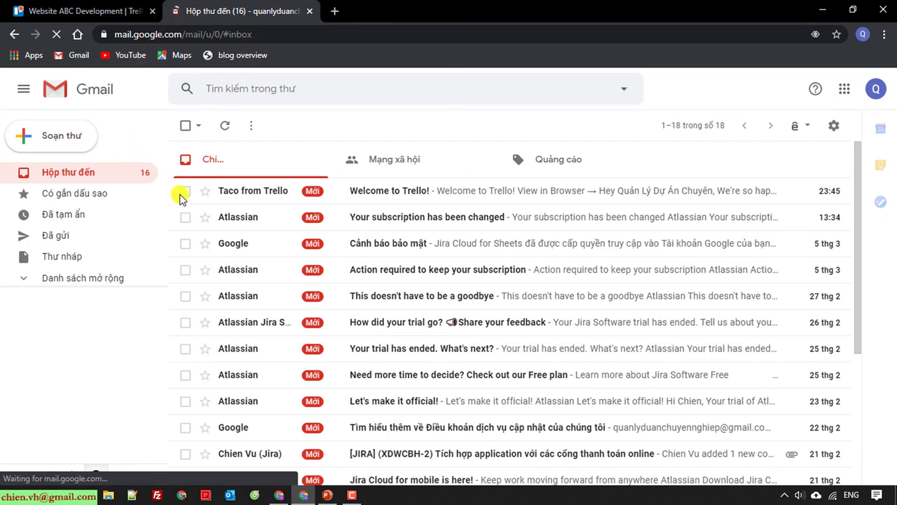
left_click(332, 452)
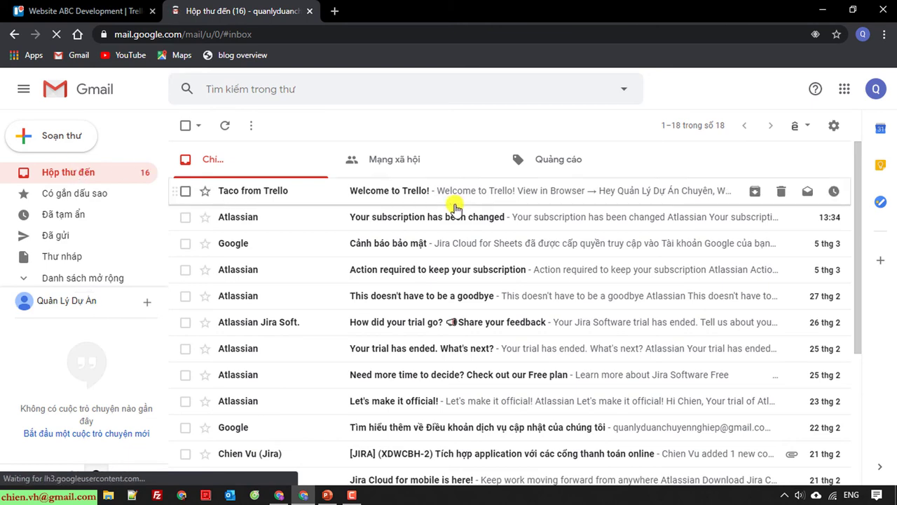
left_click(409, 195)
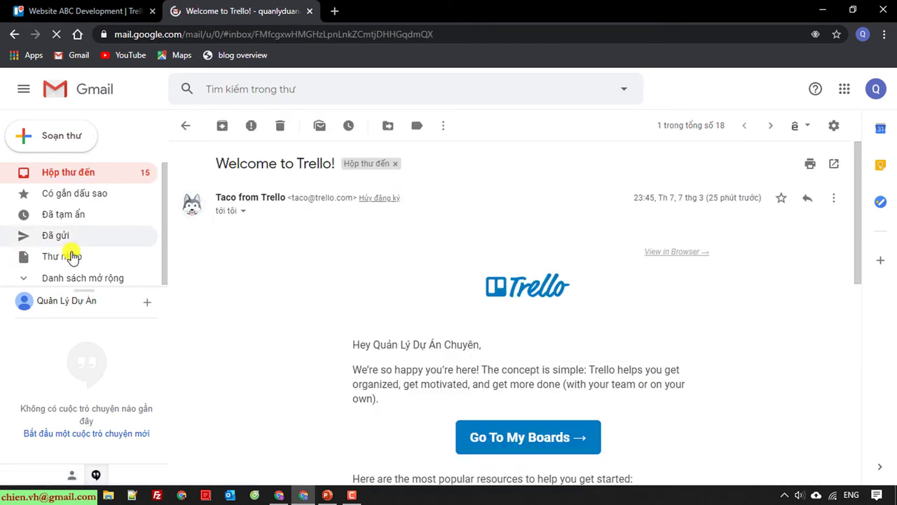
left_click(57, 181)
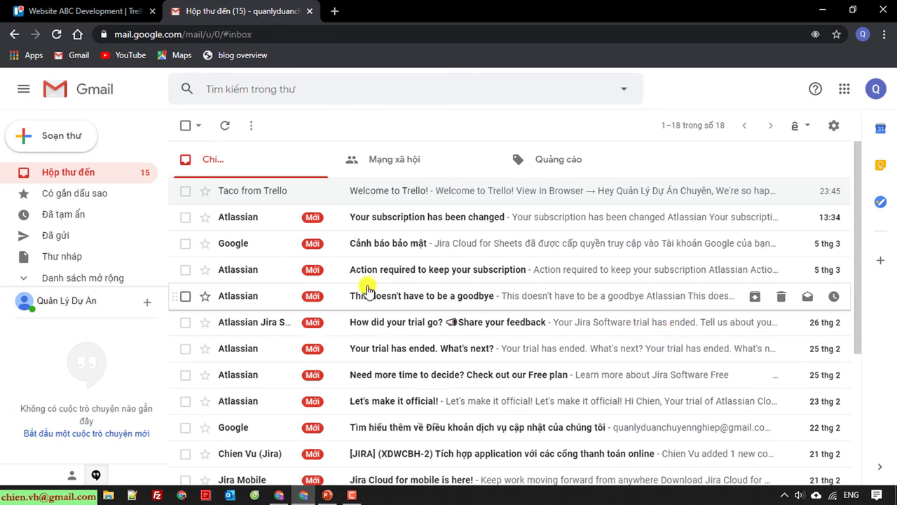
scroll(370, 298, "down", 3)
scroll(369, 298, "up", 3)
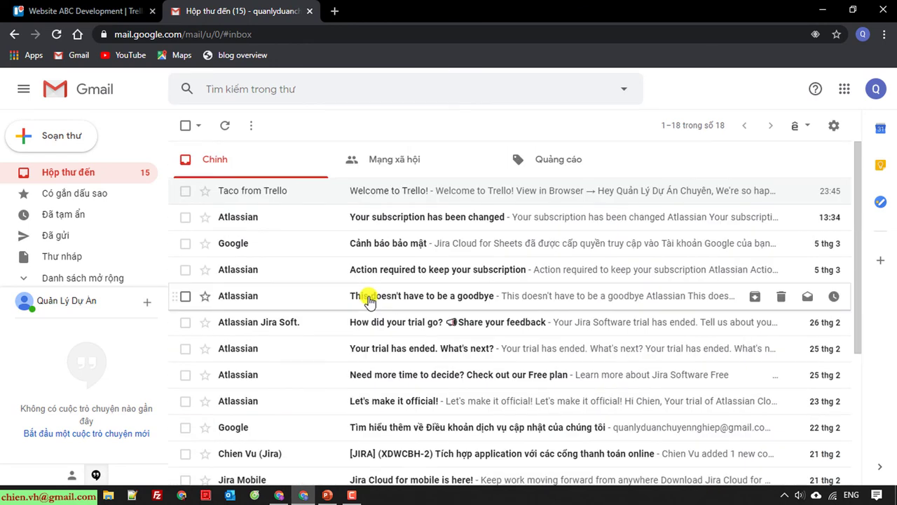
left_click(99, 7)
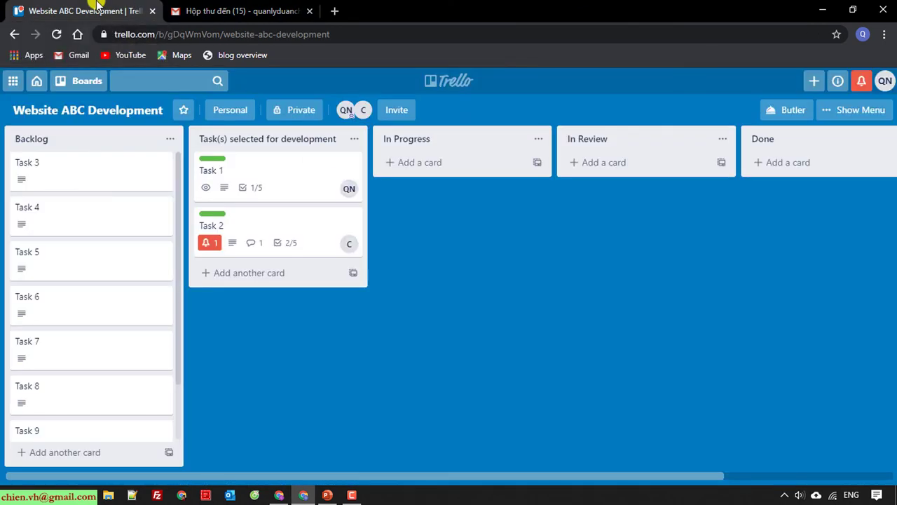
left_click(56, 34)
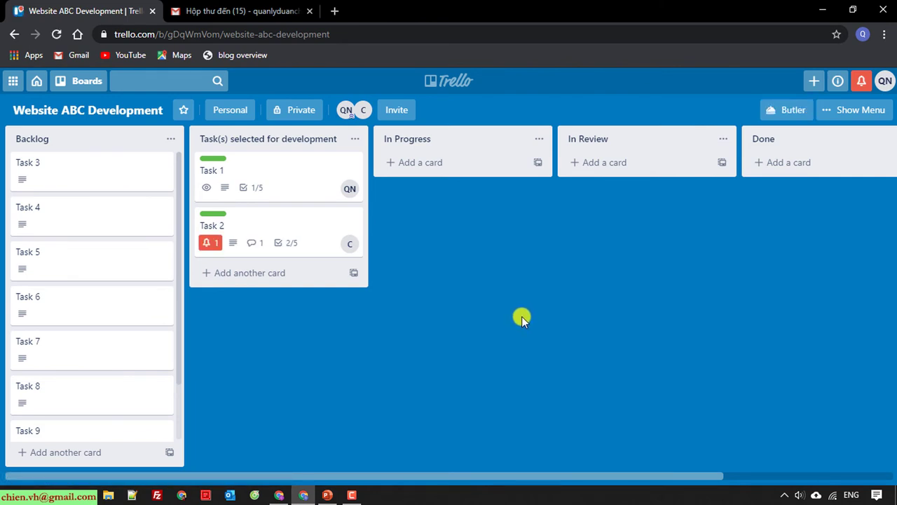
Open Task 2 and select the text of the earlier comment about checklist 03
left_click(210, 245)
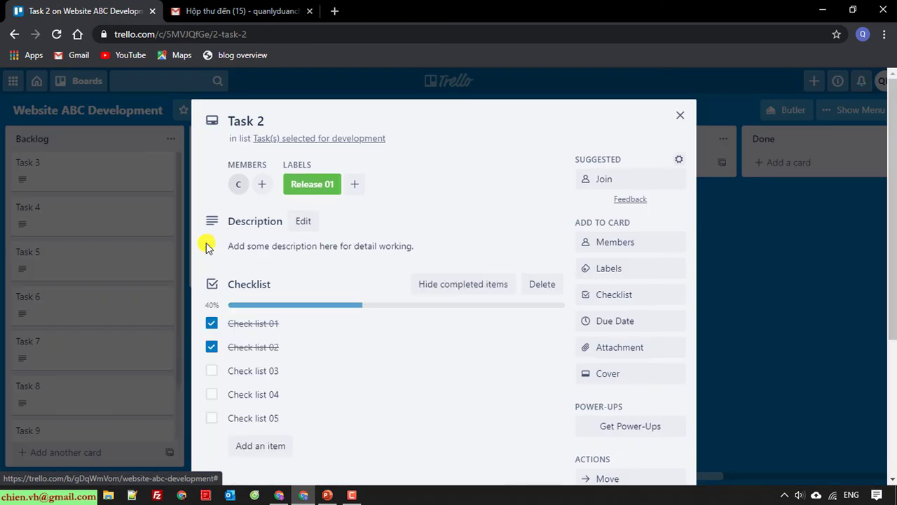
scroll(406, 277, "down", 3)
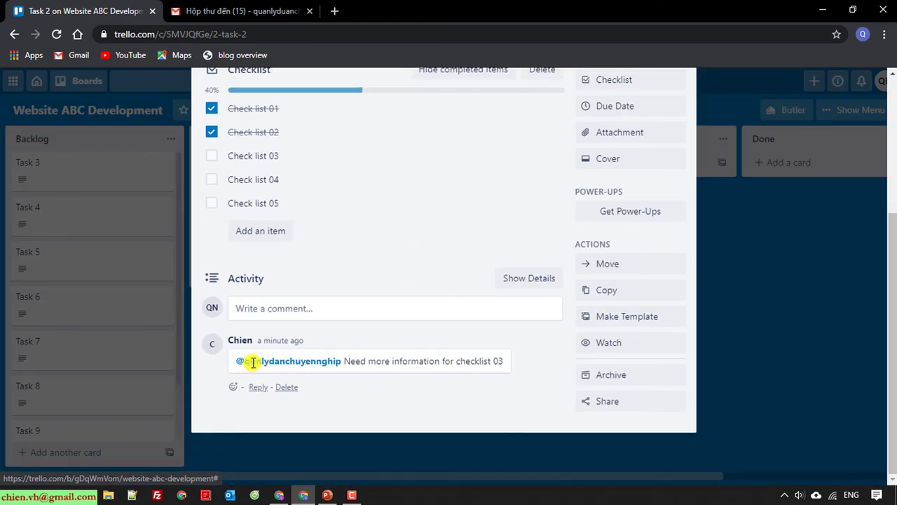
left_click_drag(519, 361, 340, 359)
left_click(517, 422)
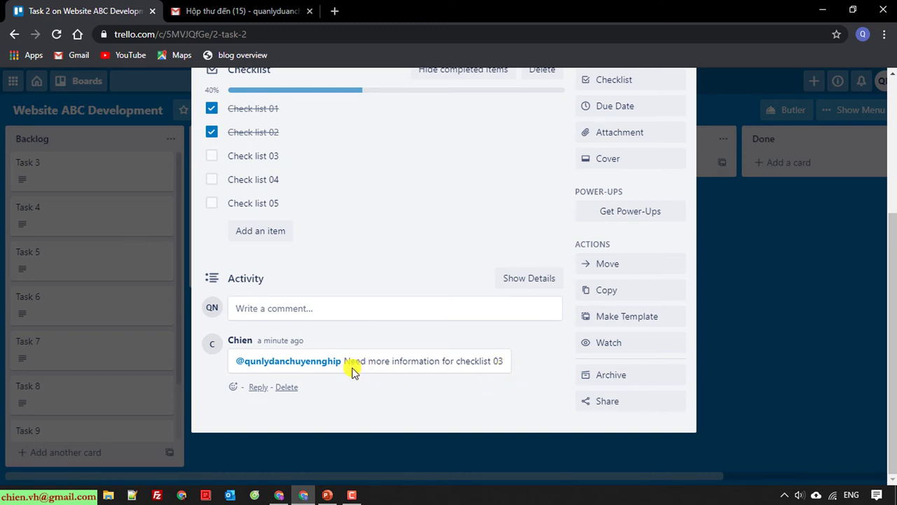
Reply: 'Okay. You can skip checklist 03, because it's not urgent for now. We will come back later.'
left_click(258, 387)
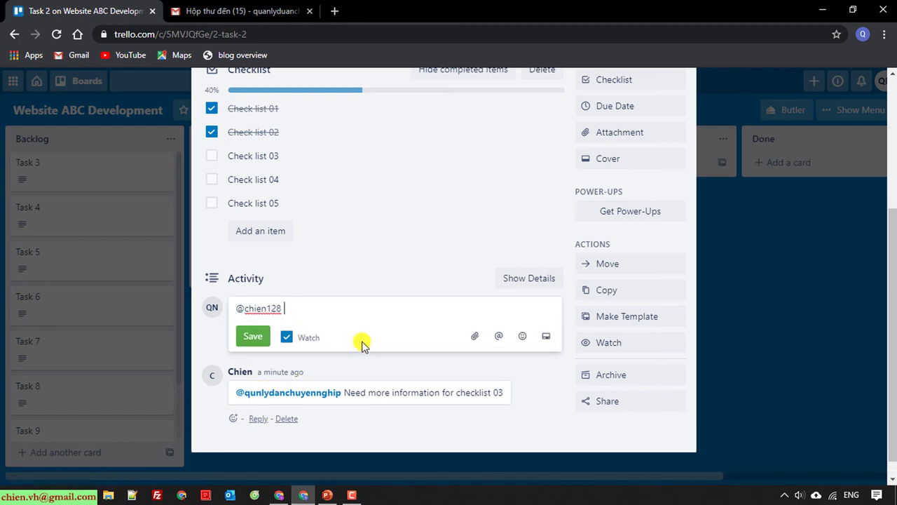
type("Okay. You canYOu can")
key("BackSpace")
type("ou can skip")
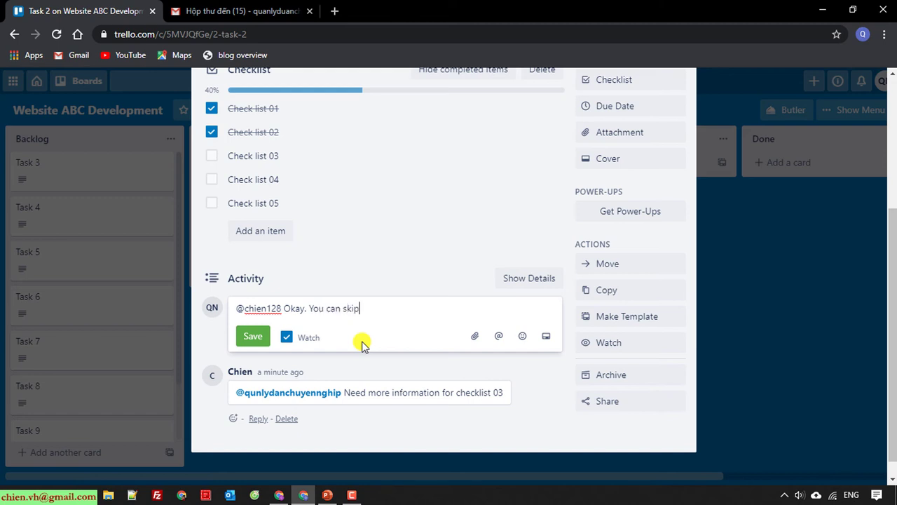
type("checklist 03, because it")
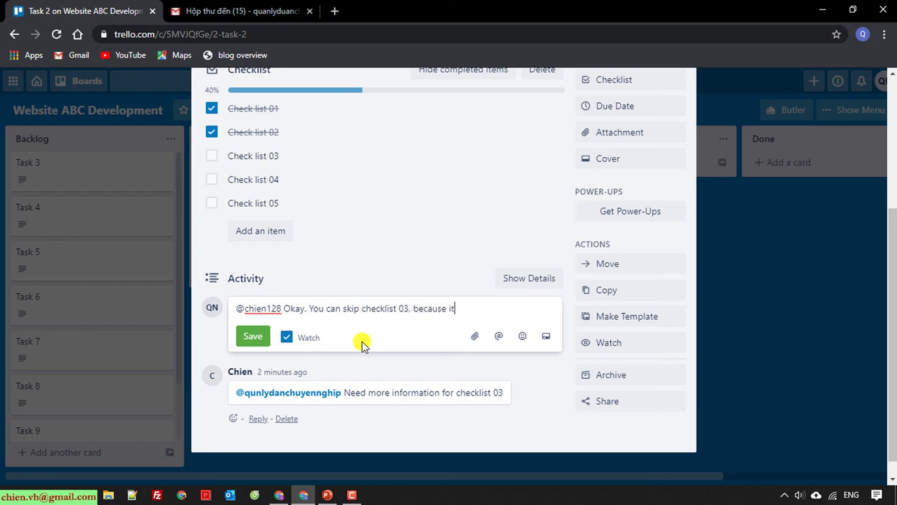
type("'s not urgent for now. We will c")
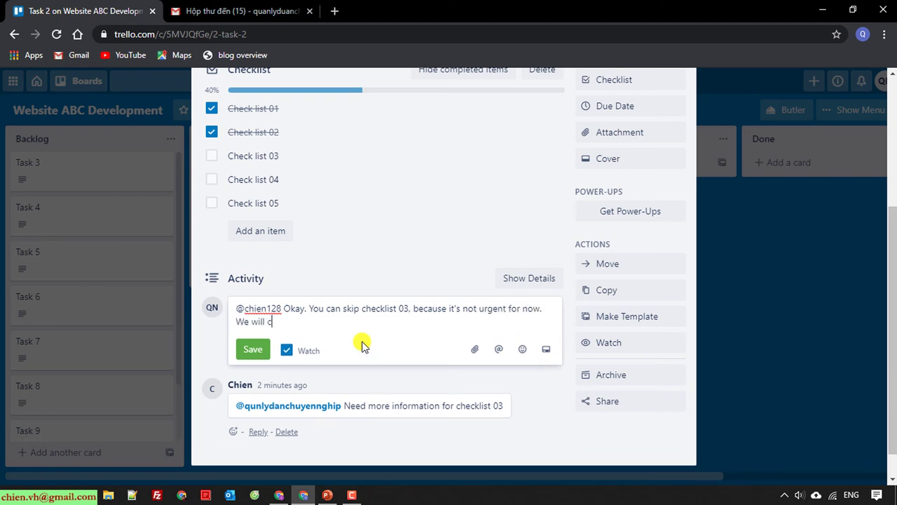
type("ome back to work ")
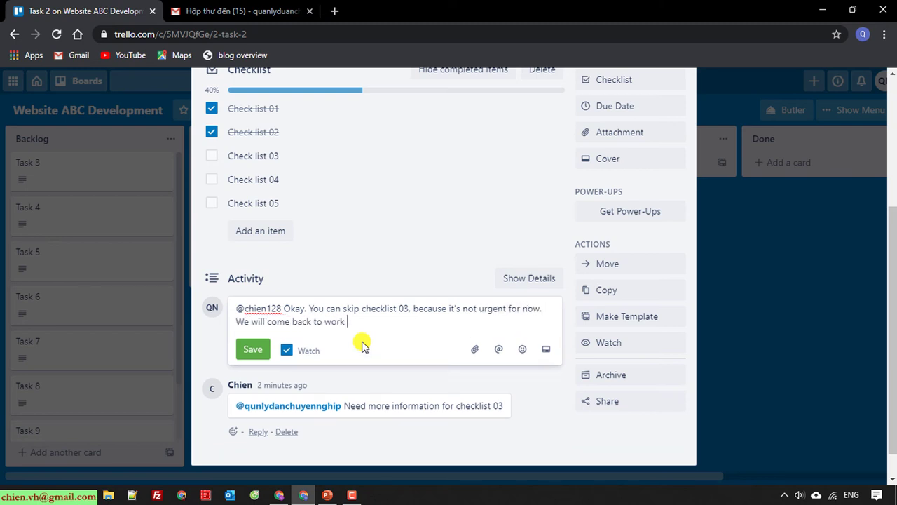
type("on it later")
type(" at this")
type("d ")
type("of ")
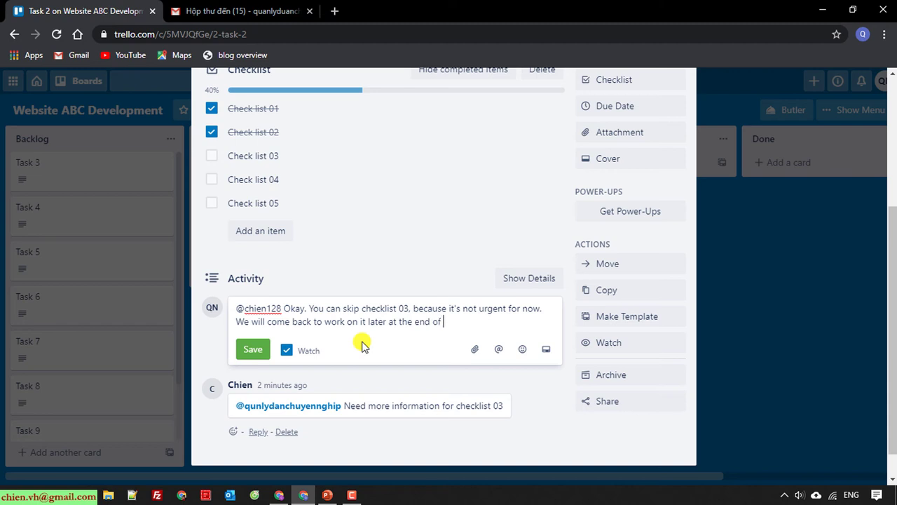
type("our project.")
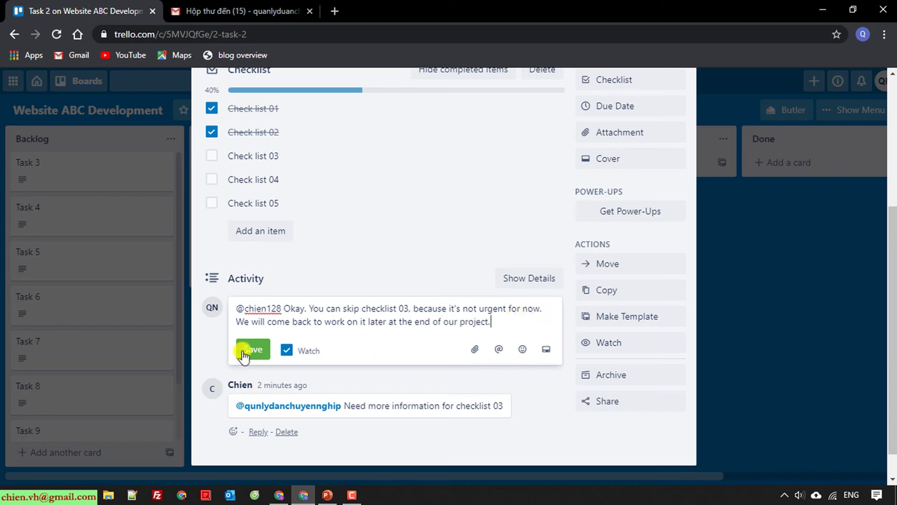
left_click(250, 353)
scroll(493, 427, "down", 1)
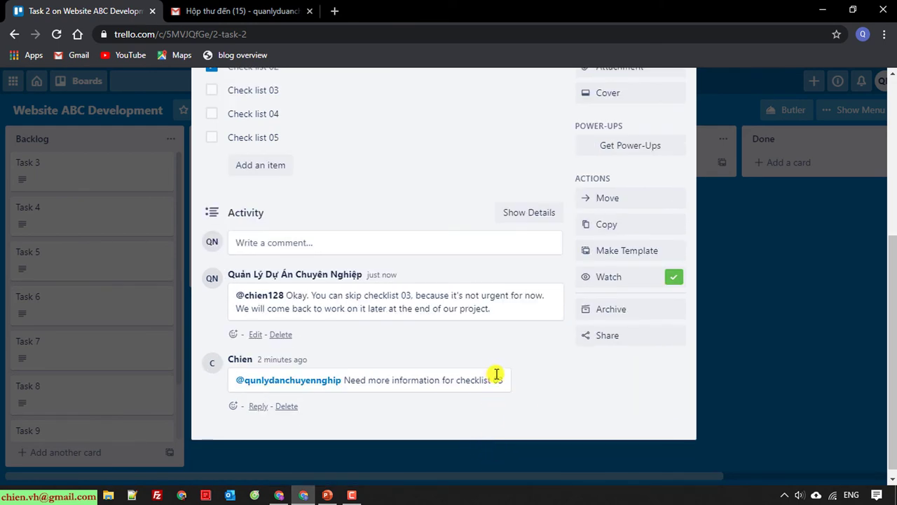
scroll(496, 374, "up", 3)
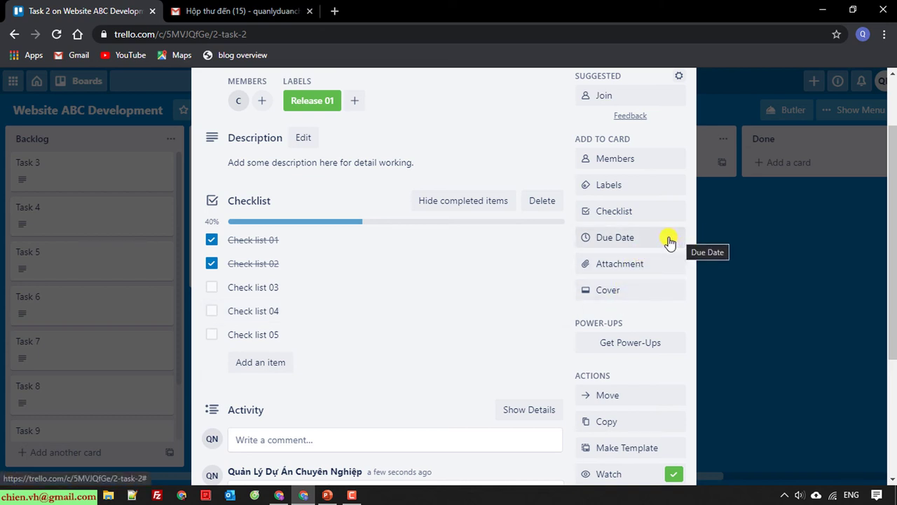
Set Task 2's due date to March 12 and save it
left_click(648, 240)
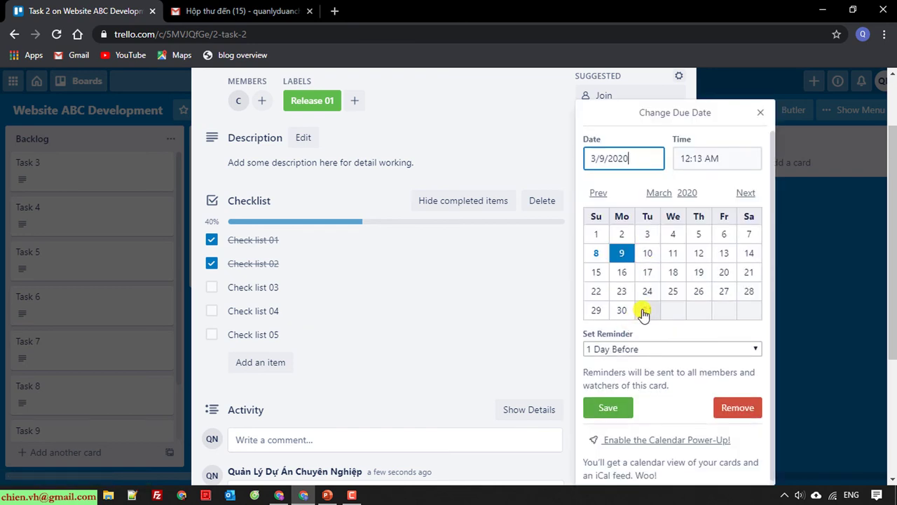
left_click(724, 255)
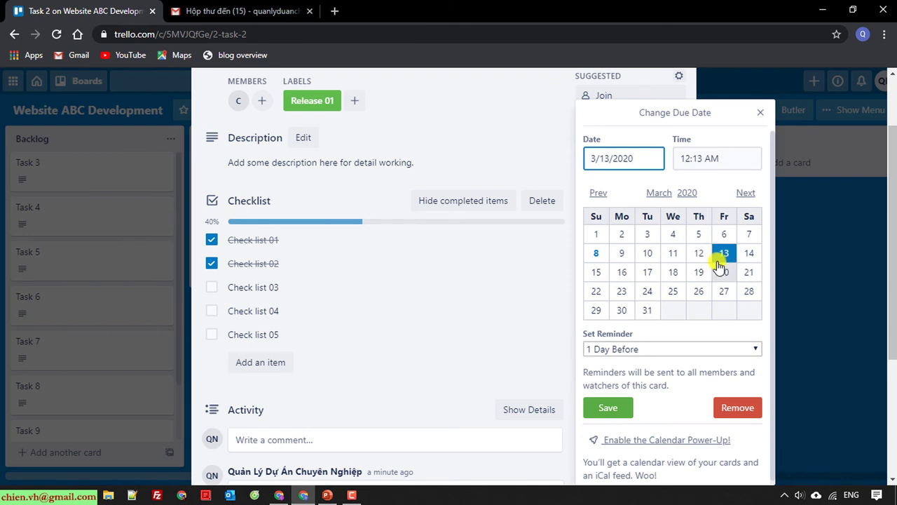
left_click(699, 254)
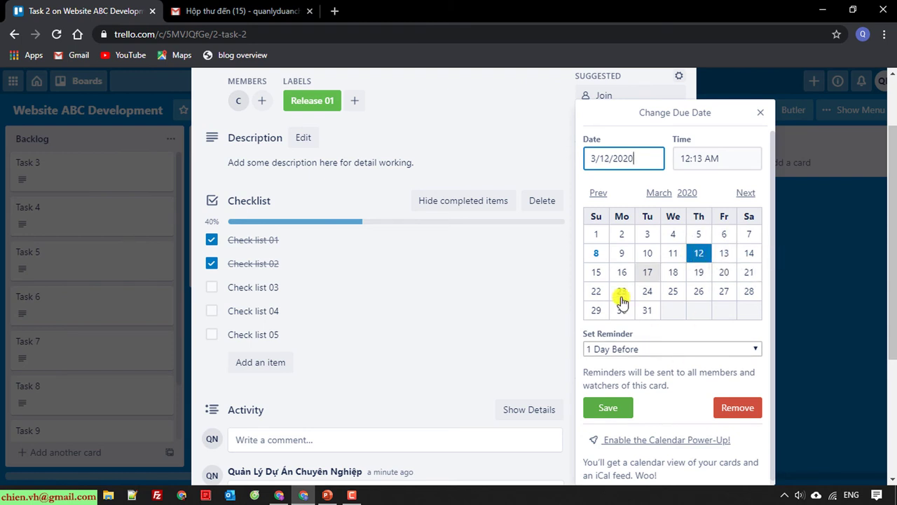
left_click(608, 407)
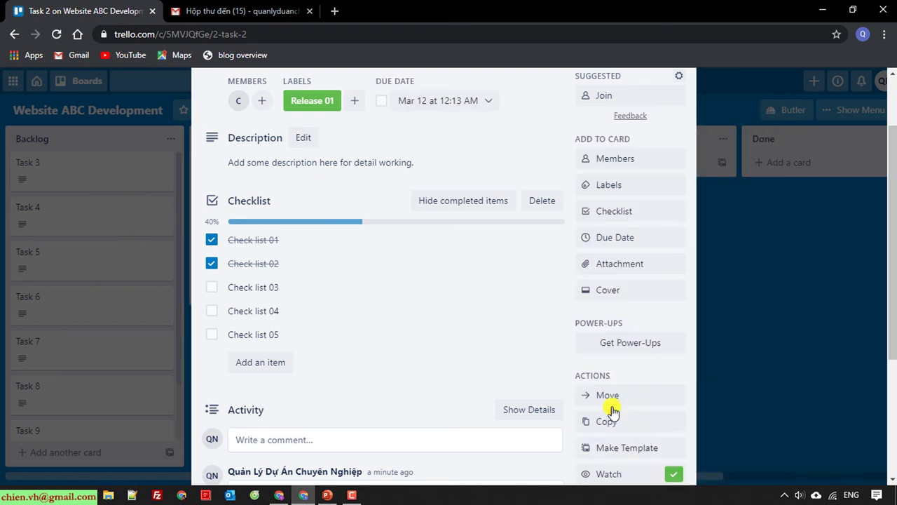
scroll(443, 390, "up", 2)
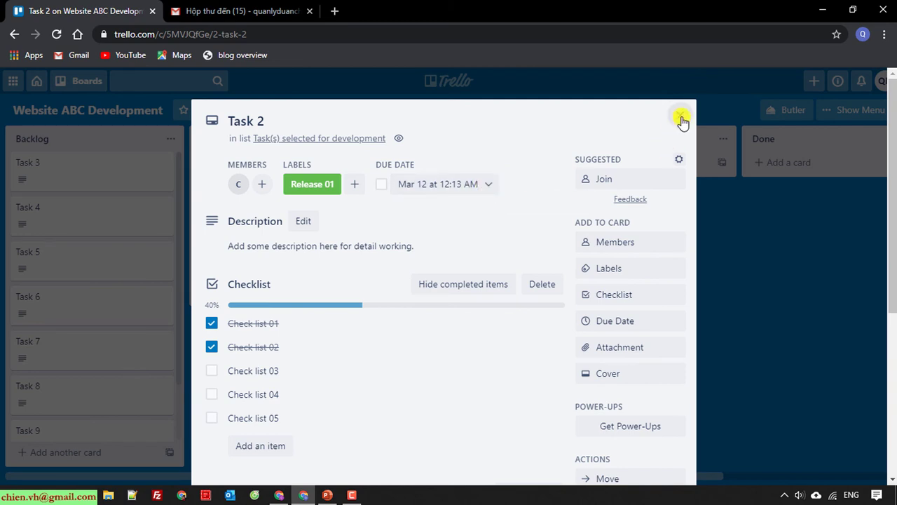
scroll(483, 398, "down", 1)
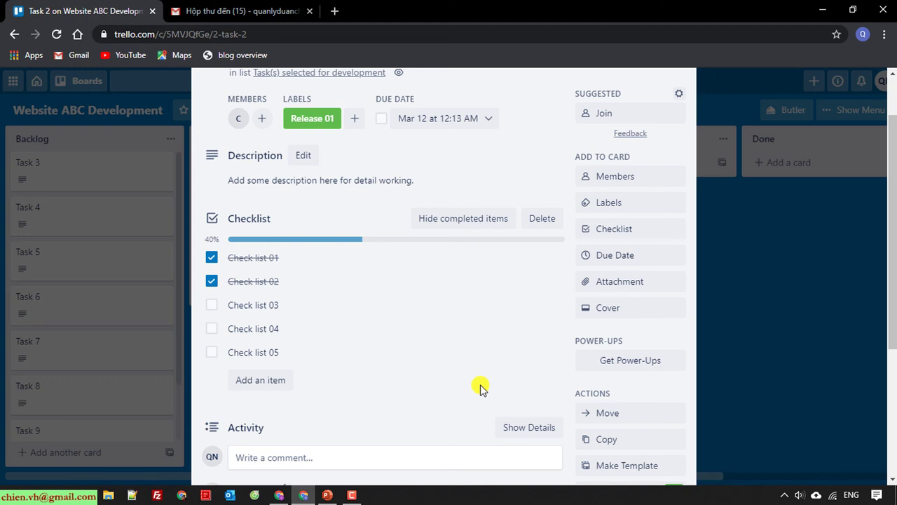
Upload Jira (1).csv from the Downloads folder as an attachment on Task 2
left_click(639, 284)
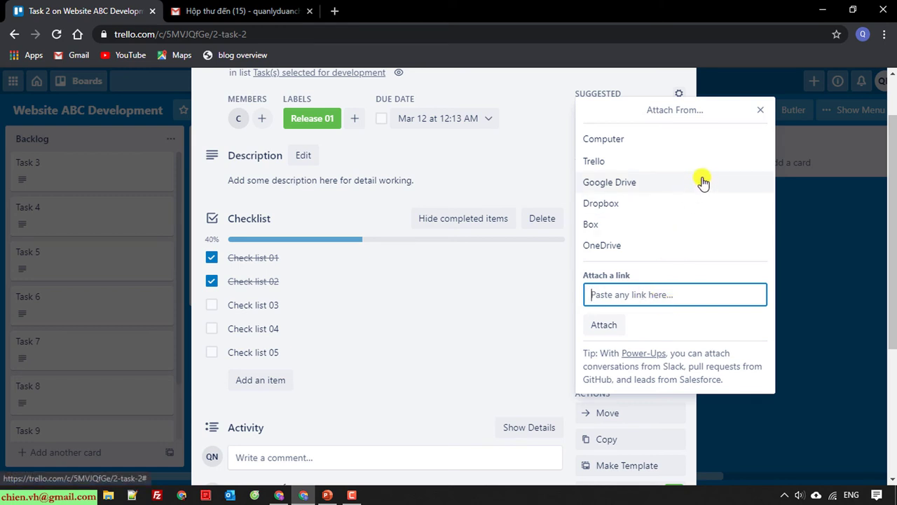
left_click(608, 138)
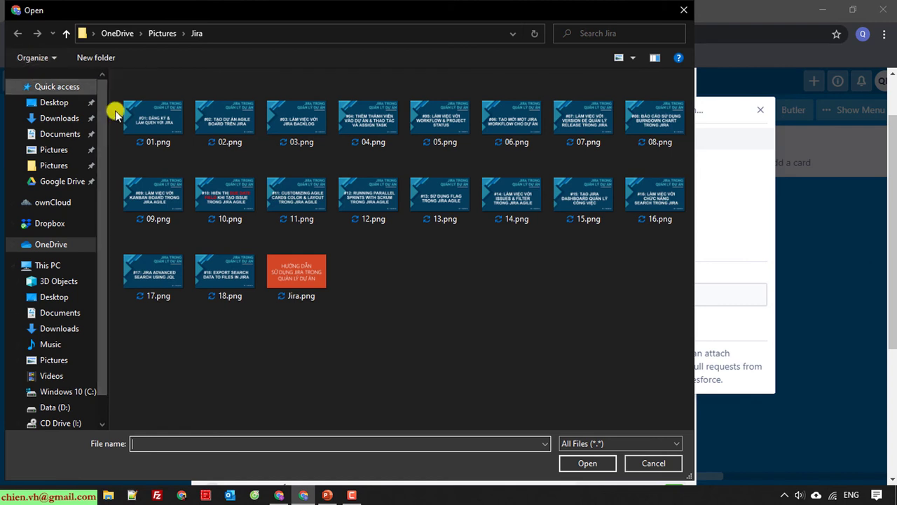
left_click(63, 132)
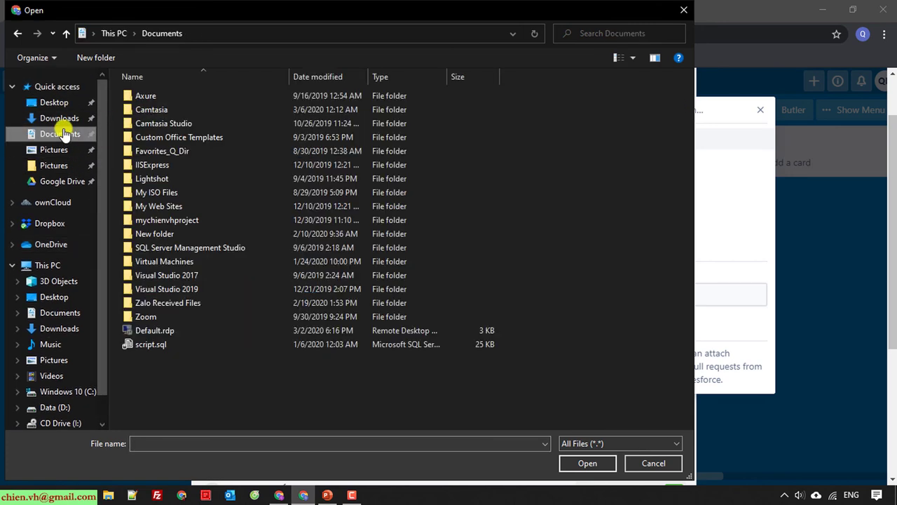
left_click(60, 117)
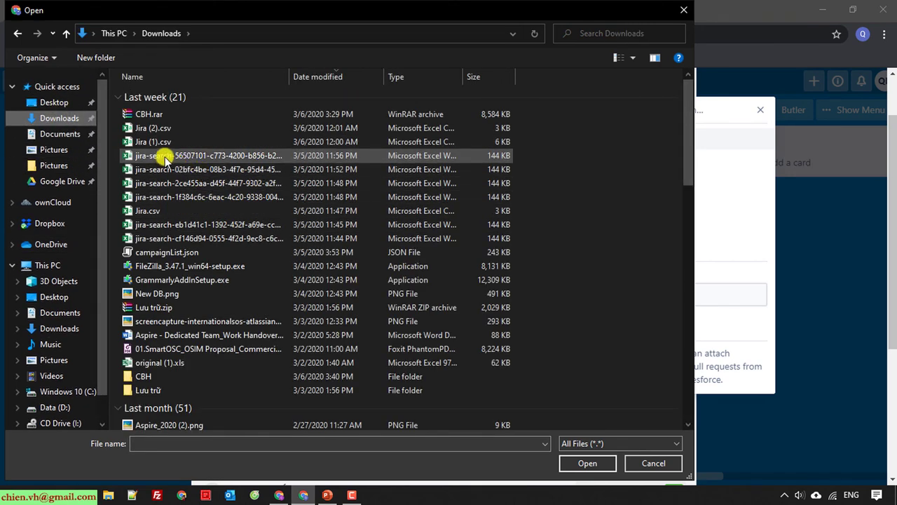
left_click(154, 142)
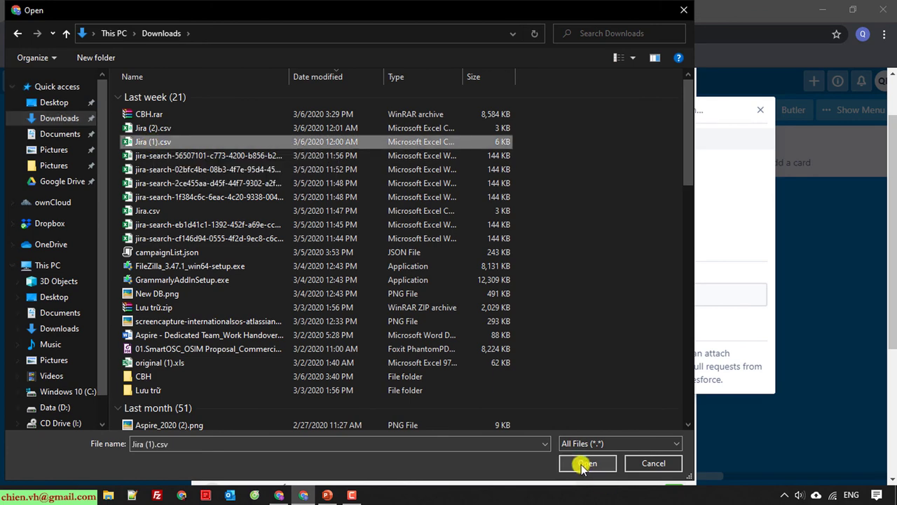
left_click(582, 464)
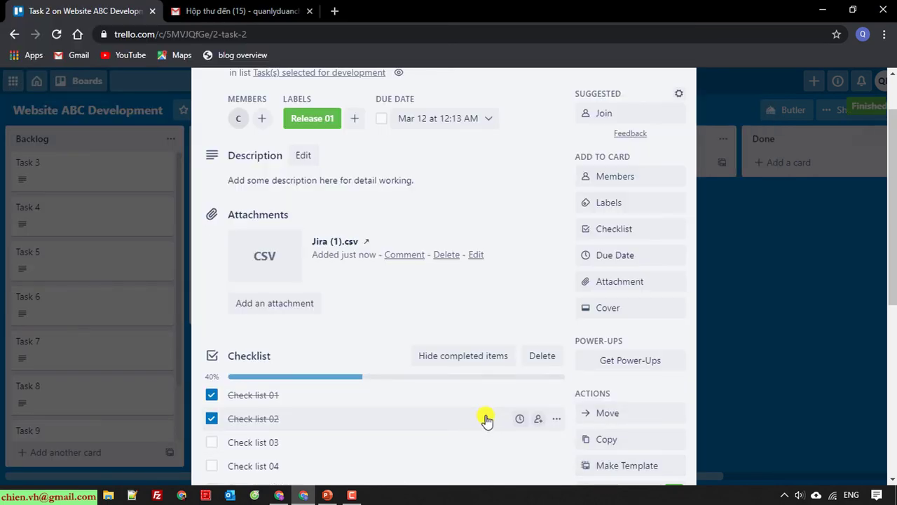
scroll(488, 412, "down", 1)
scroll(489, 413, "down", 3)
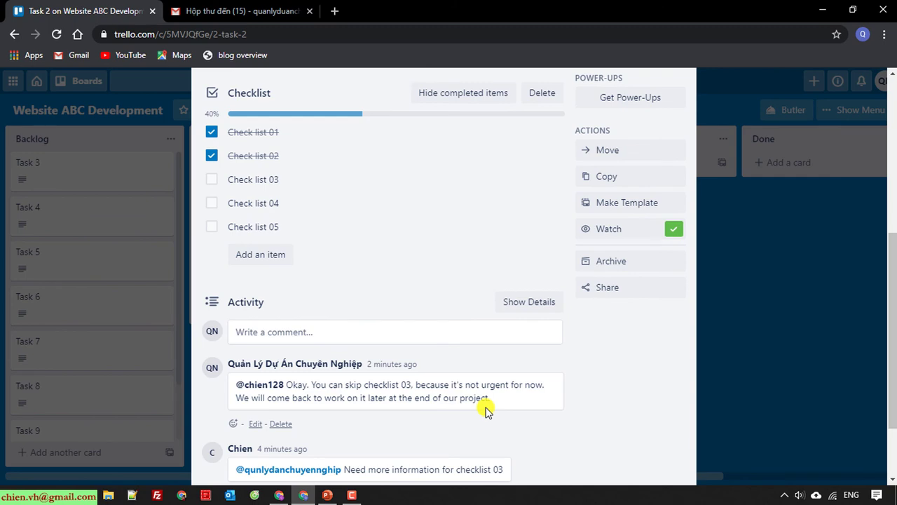
scroll(489, 412, "down", 2)
scroll(489, 413, "up", 4)
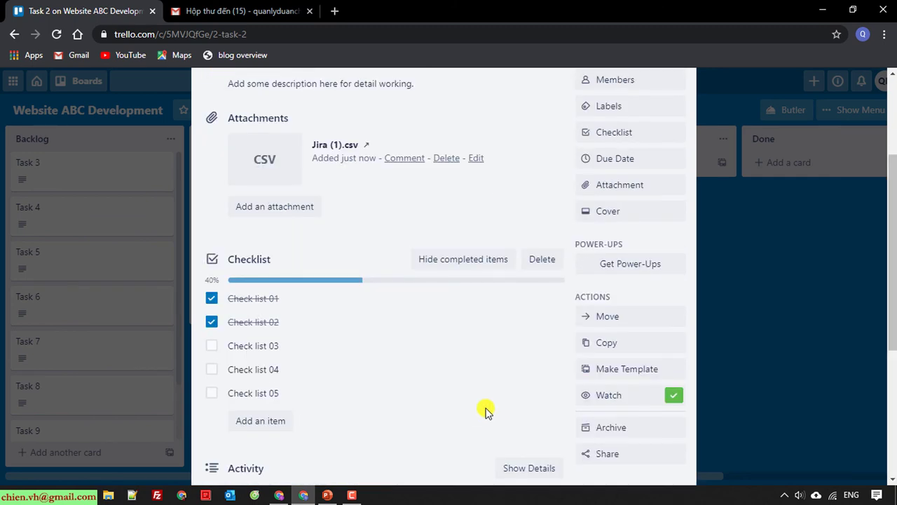
scroll(489, 412, "up", 2)
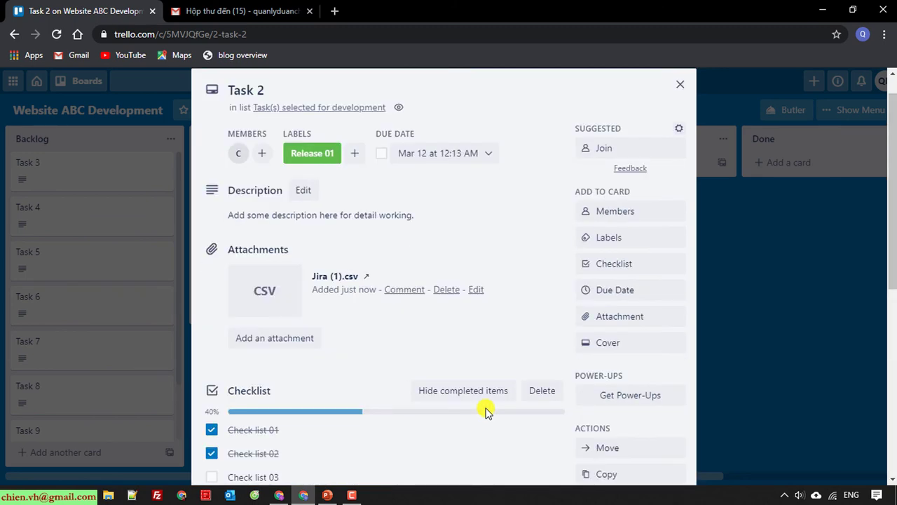
Comment on the Jira (1).csv link: 'This is the bug list from production. Please fix its asap.'
left_click(404, 288)
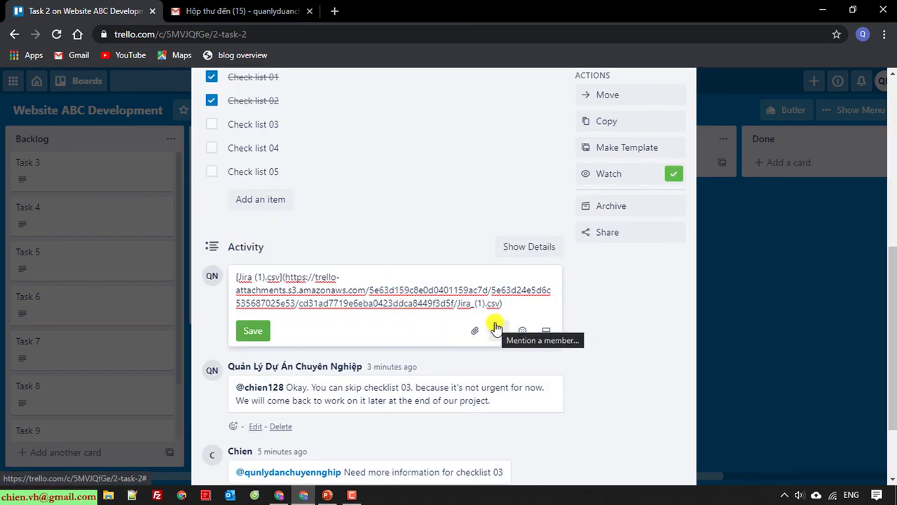
type("This is the bugs")
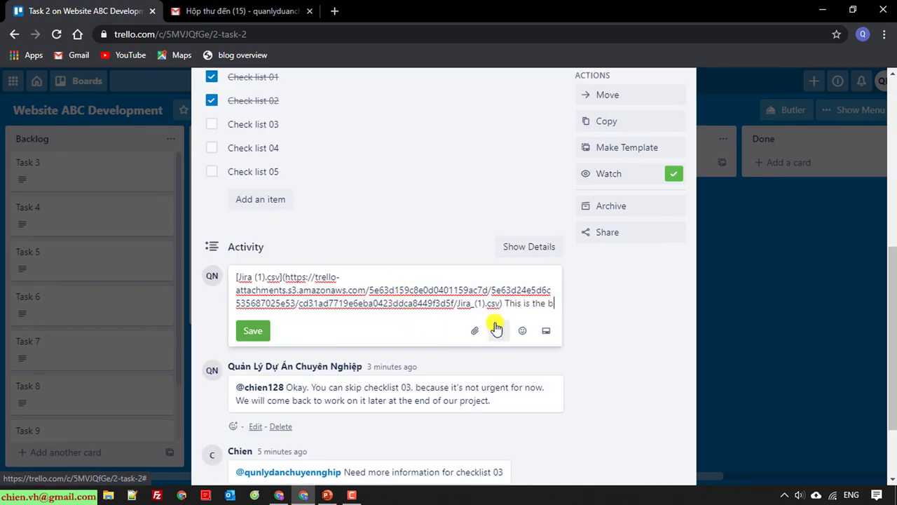
key("BackSpace")
key("BackSpace")
key("BackSpace")
key("BackSpace")
type("list bug from ")
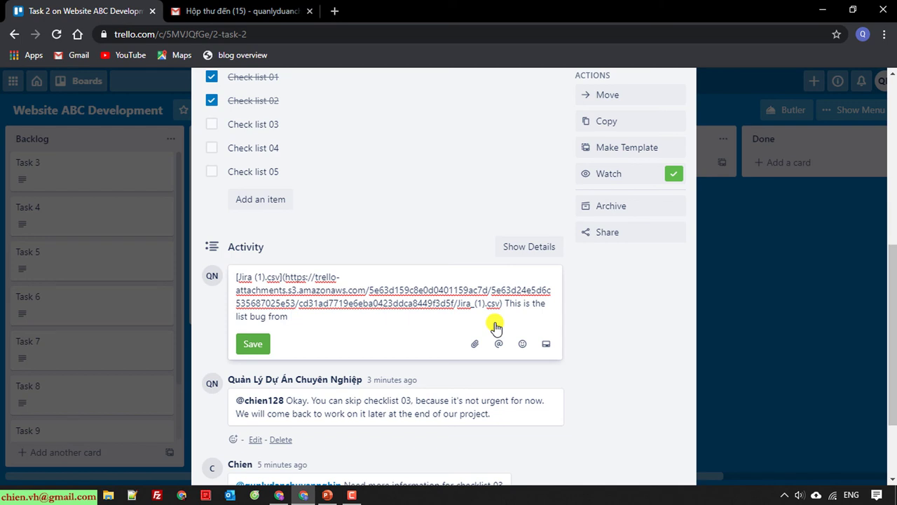
type("proj")
key("BackSpace")
type("duction . Please fix its ")
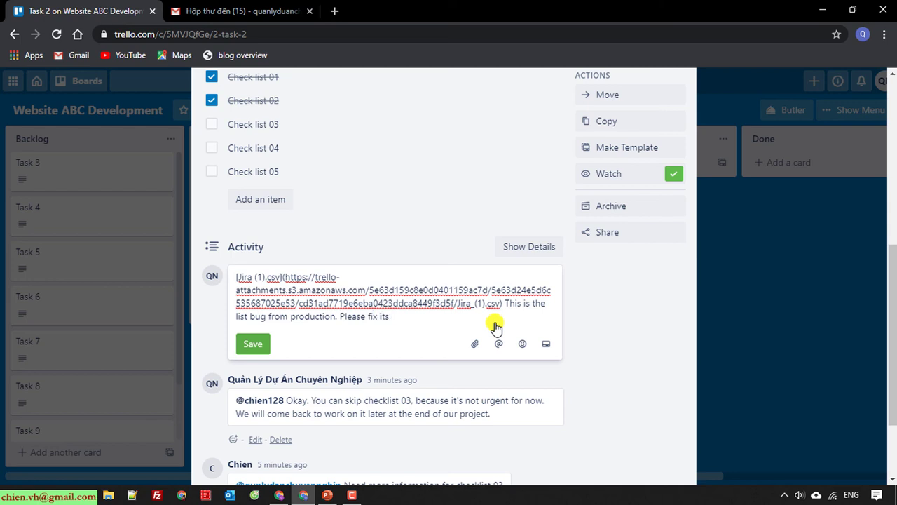
type("asap.")
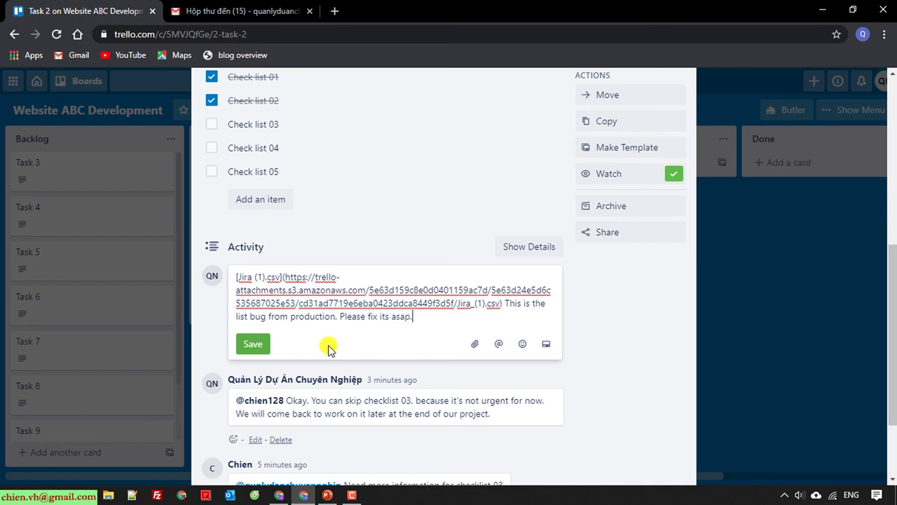
left_click(255, 345)
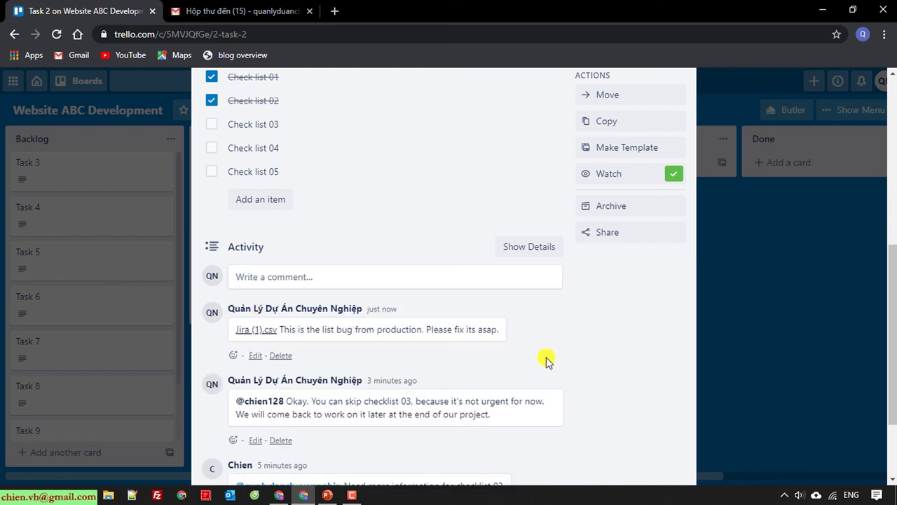
Review Task 2's activity and close the card to return to the board
scroll(625, 381, "up", 4)
scroll(626, 386, "down", 3)
scroll(626, 387, "down", 3)
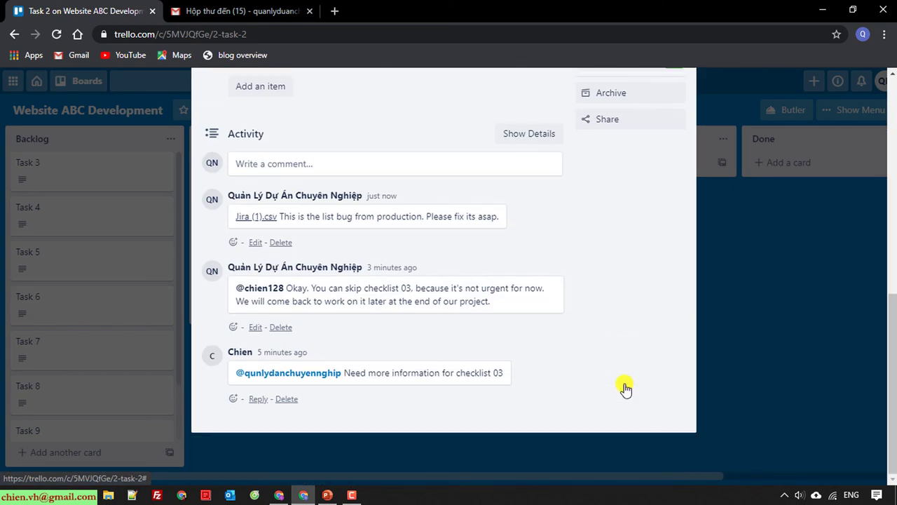
scroll(627, 386, "up", 7)
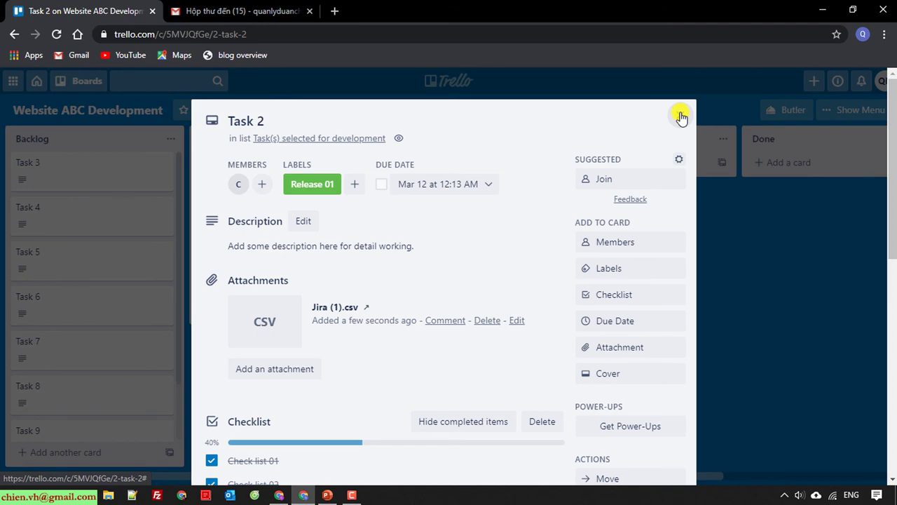
scroll(561, 350, "down", 5)
scroll(577, 357, "up", 5)
left_click(678, 117)
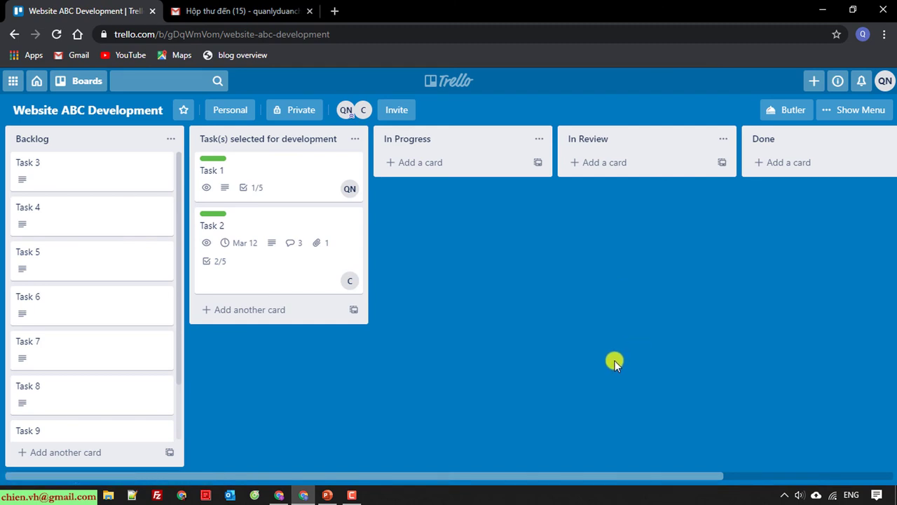
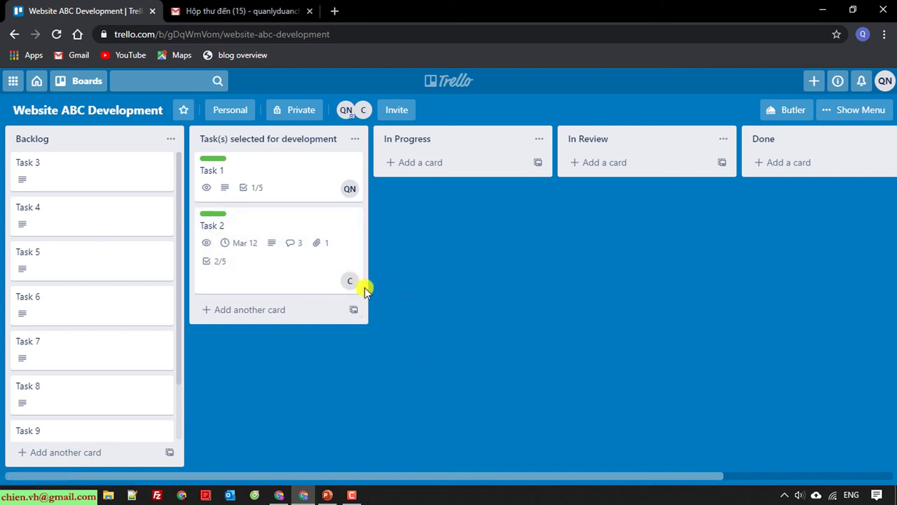
In the other browser window, close Task 2 and collapse the card labels to thin bars
left_click(279, 495)
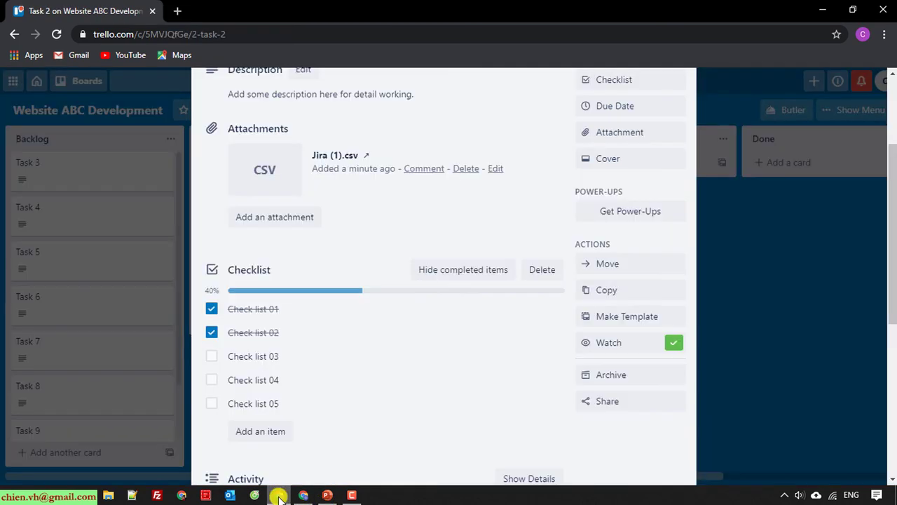
left_click(813, 211)
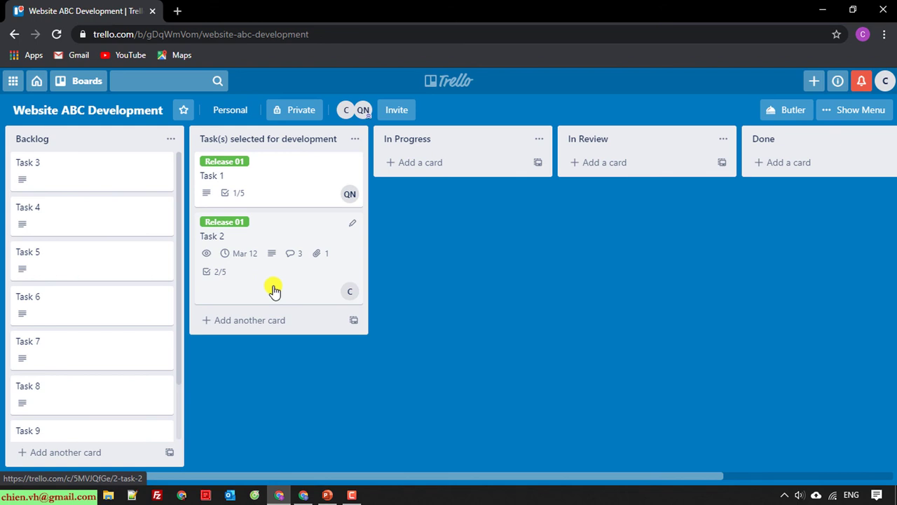
left_click(233, 223)
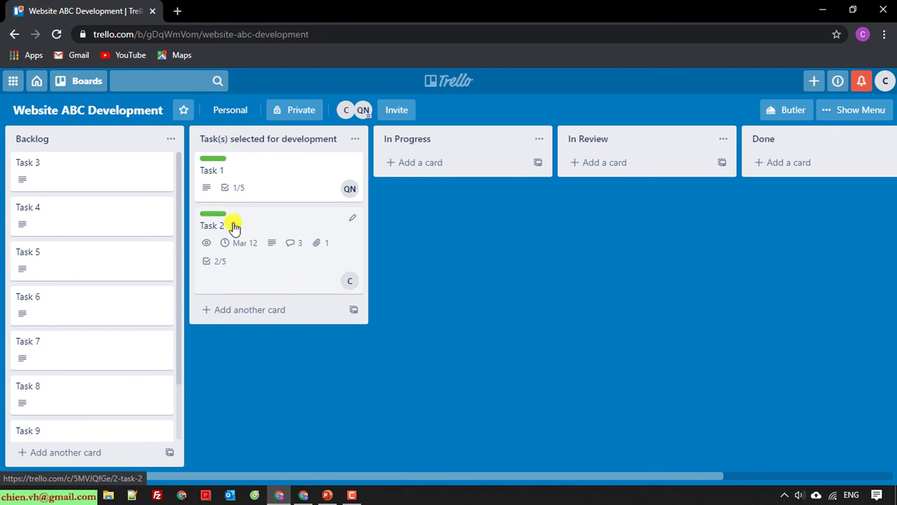
On Task 2, tick Check list 03, 04 and 05 to complete the checklist
left_click(244, 282)
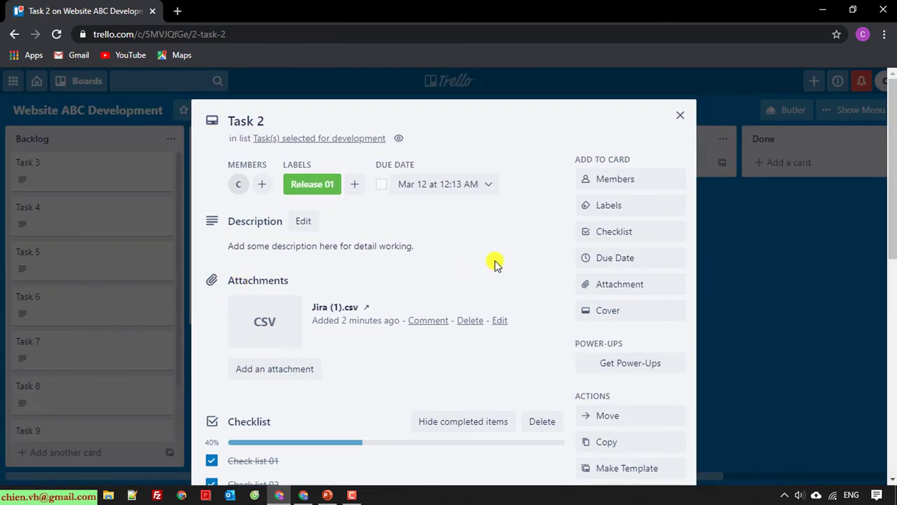
scroll(496, 265, "down", 3)
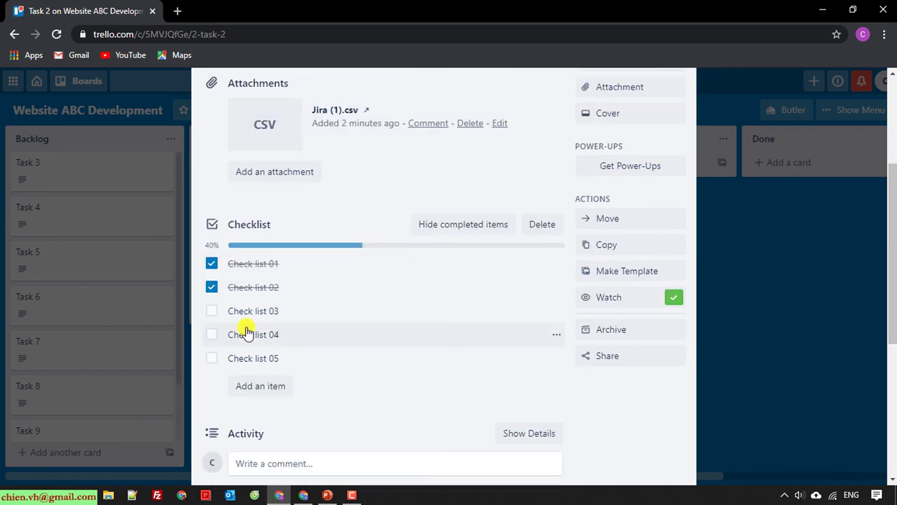
left_click(212, 313)
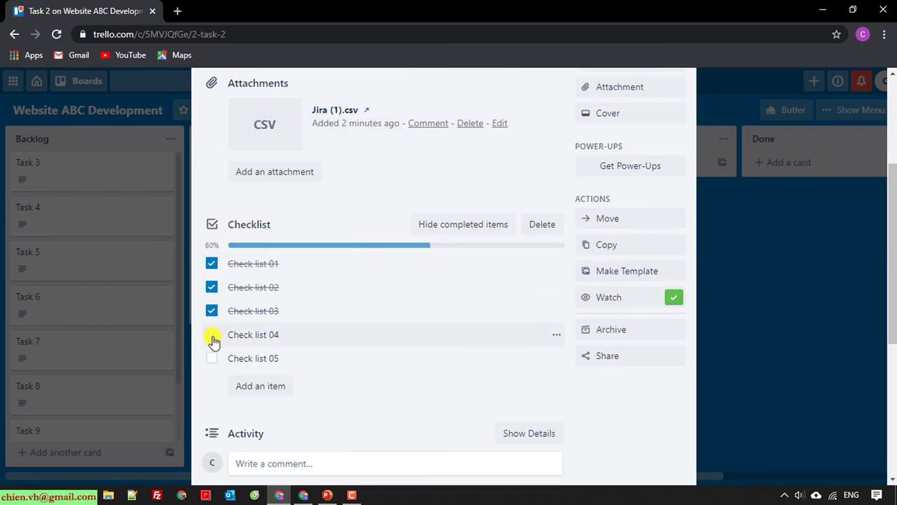
left_click(212, 335)
left_click(212, 358)
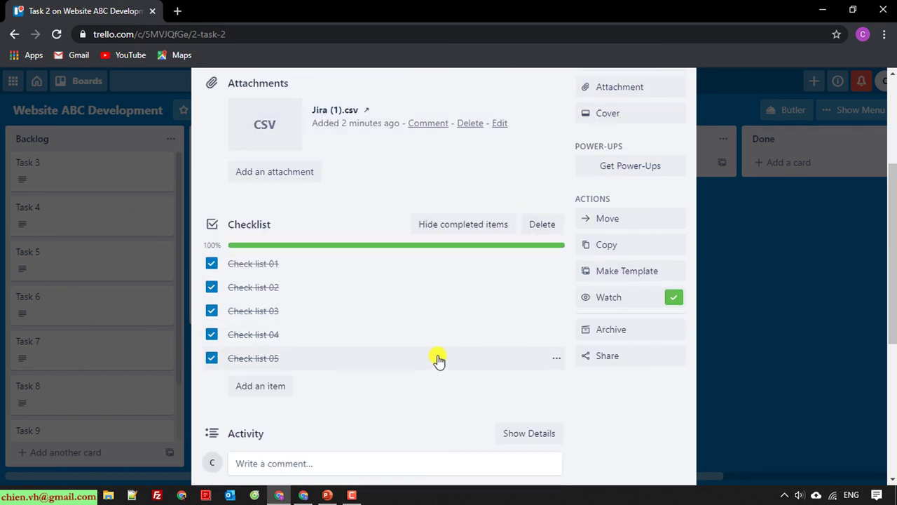
scroll(438, 360, "up", 3)
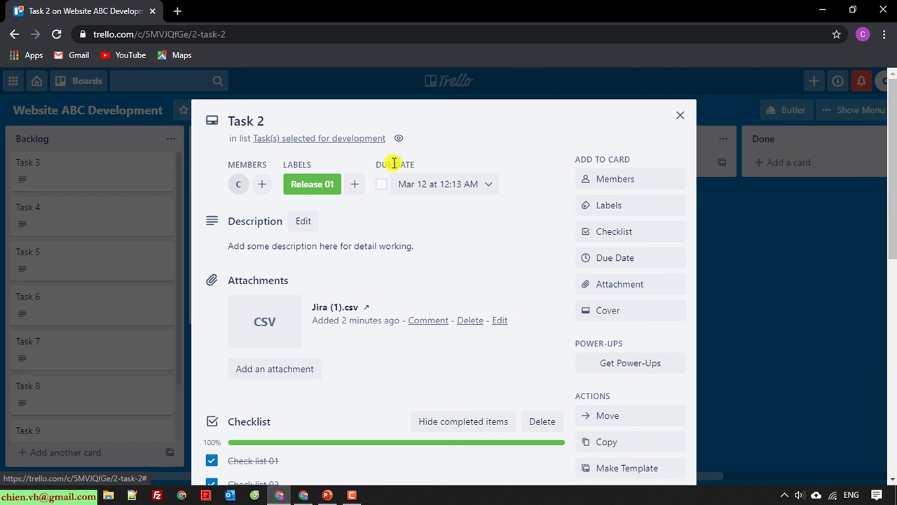
Mark Task 2's Mar 12 due date complete and save it in the due date popup
left_click(383, 185)
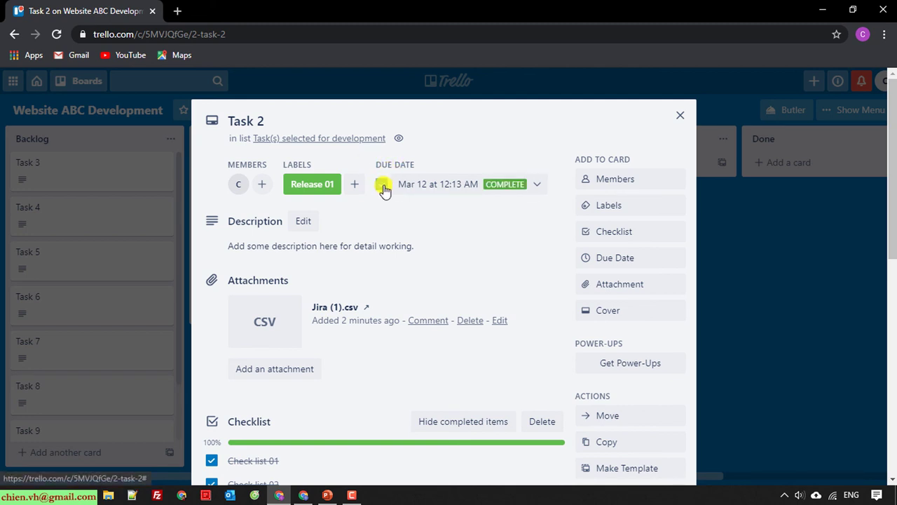
left_click(679, 116)
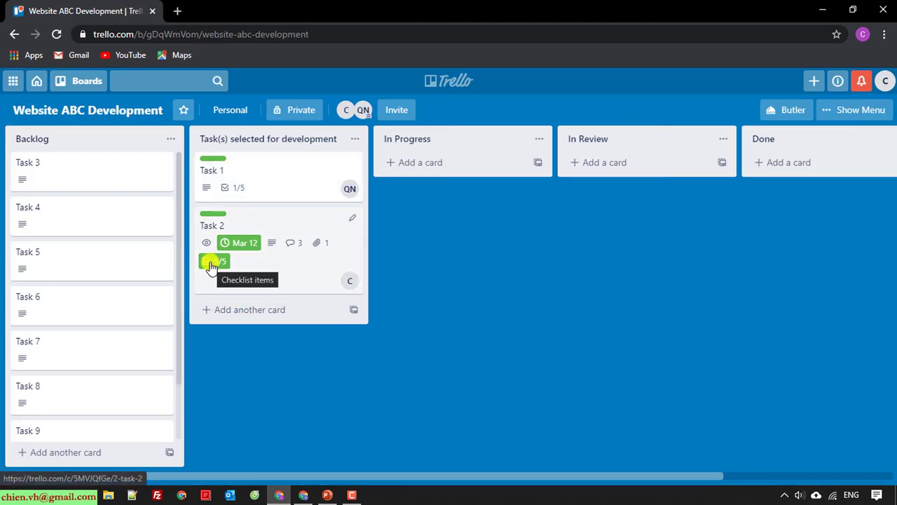
left_click(268, 267)
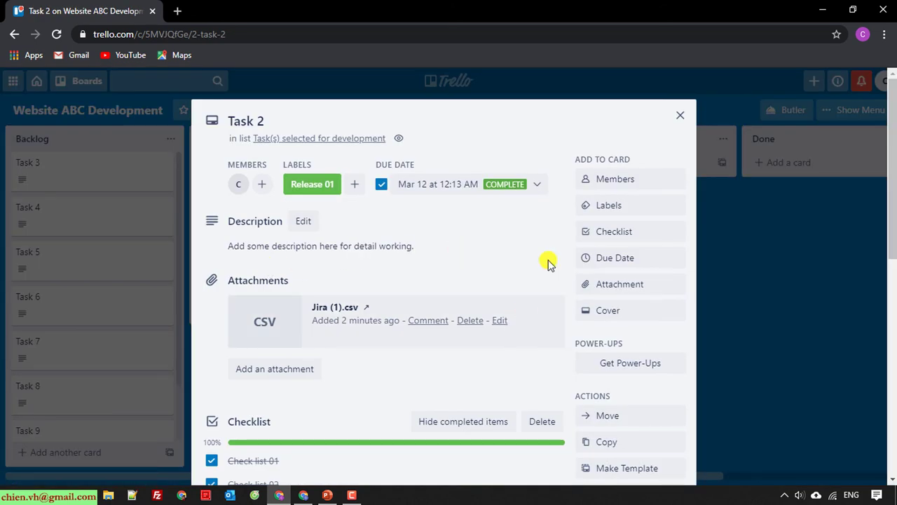
left_click(537, 184)
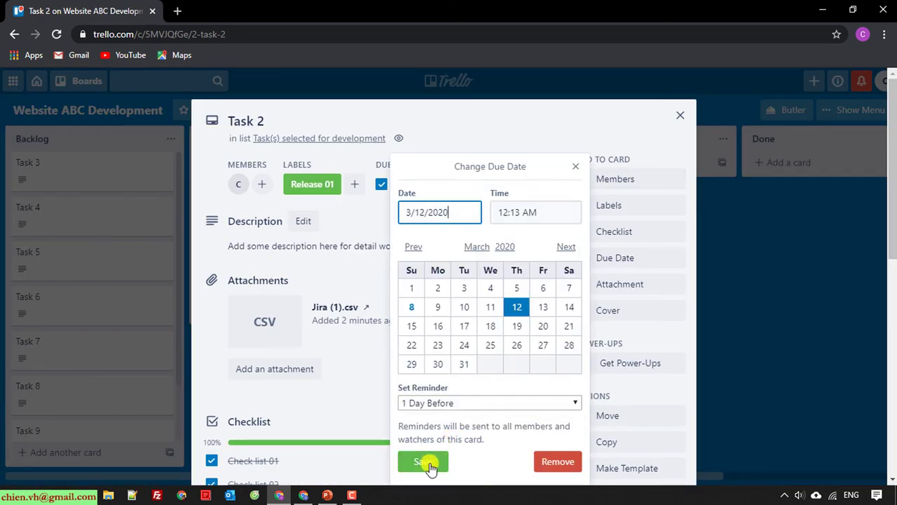
left_click(426, 463)
scroll(441, 268, "down", 2)
scroll(442, 270, "down", 5)
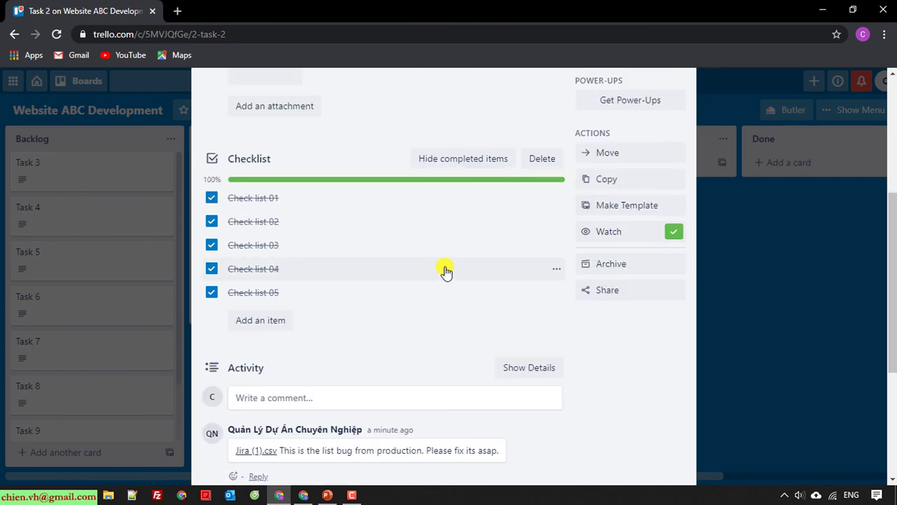
scroll(447, 268, "up", 4)
scroll(447, 267, "up", 1)
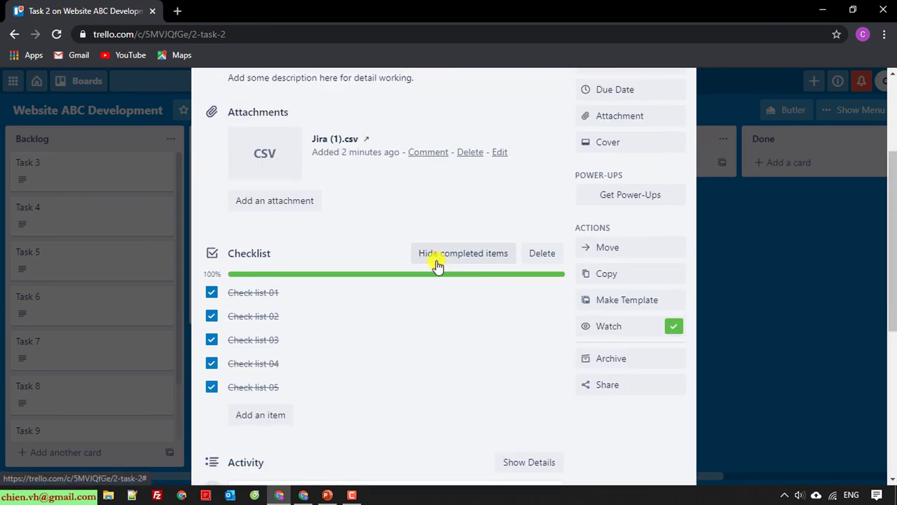
Move Task 2 to the In Review list, then close the card
left_click(609, 246)
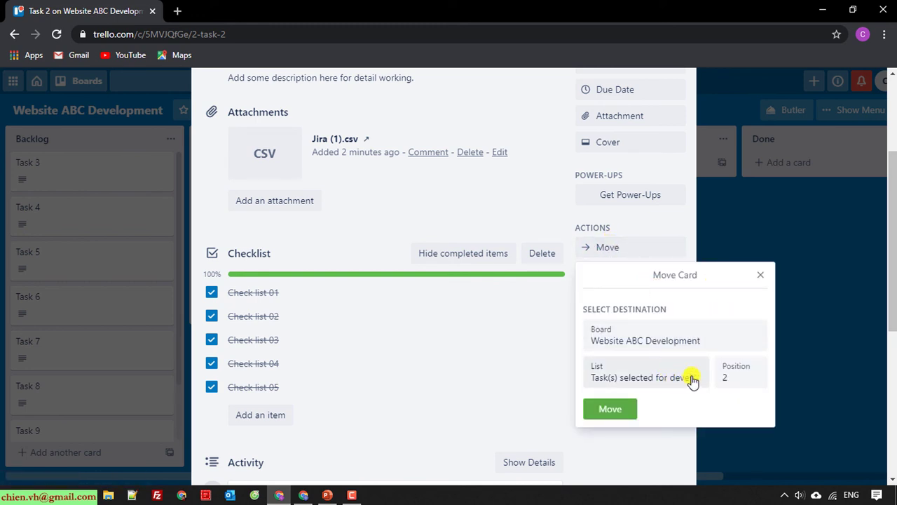
left_click(647, 378)
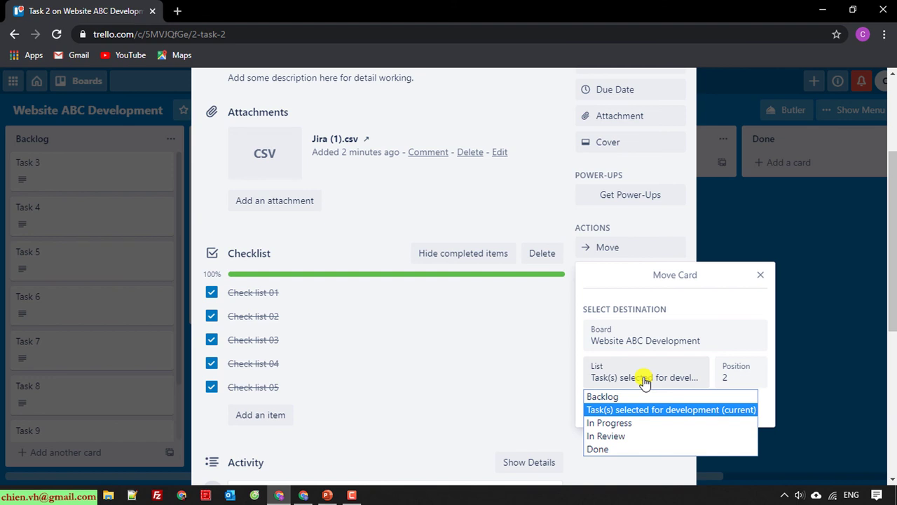
left_click(633, 435)
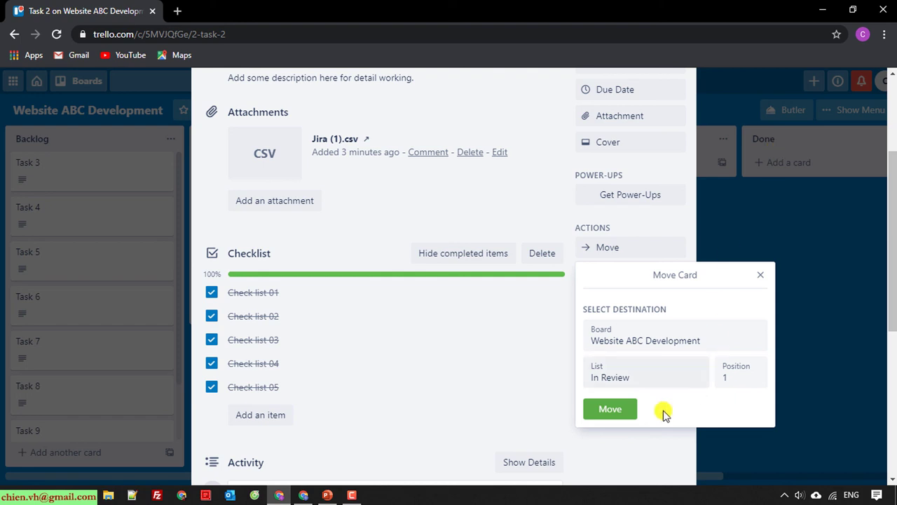
left_click(621, 408)
scroll(551, 321, "up", 3)
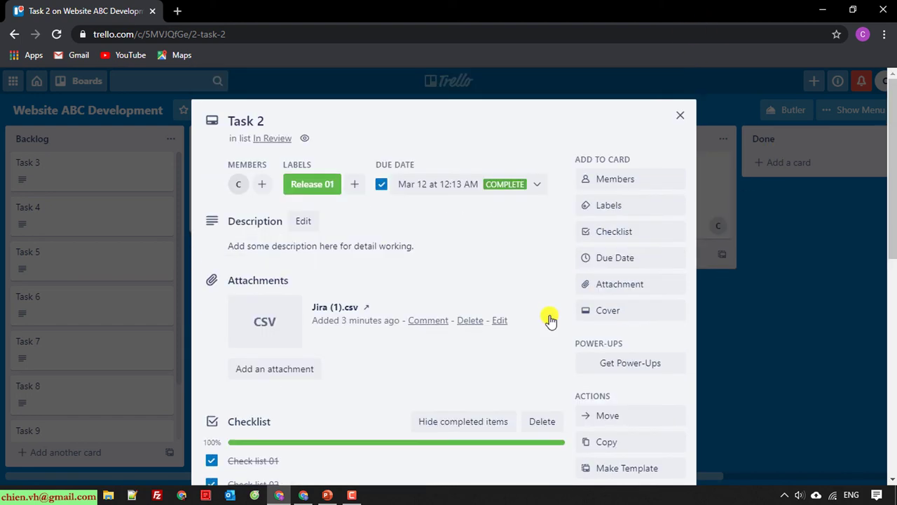
left_click(680, 115)
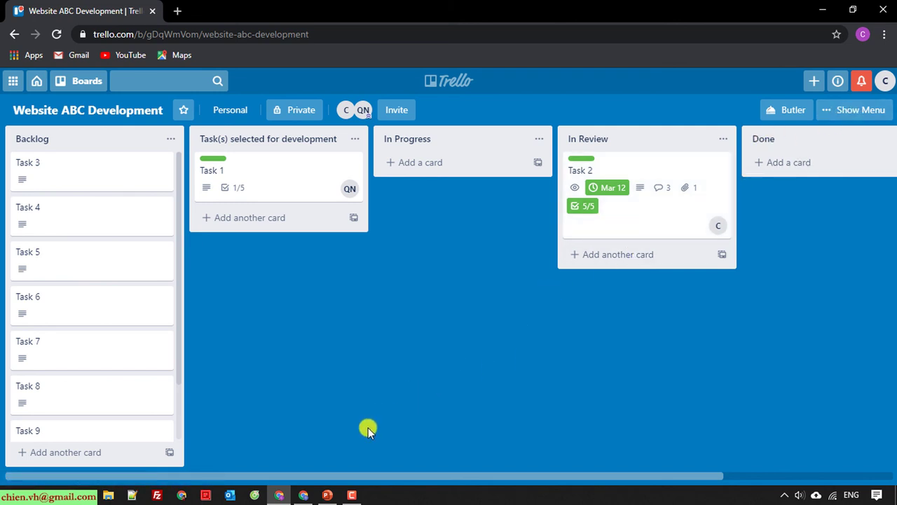
As the other member, review Task 2's 5/5 checklist and comments in In Review
left_click(300, 495)
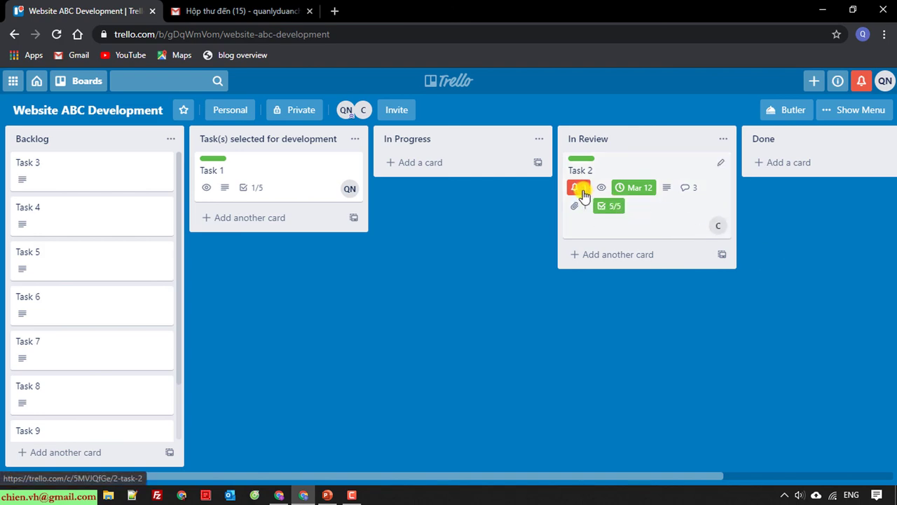
left_click(581, 195)
scroll(434, 322, "down", 5)
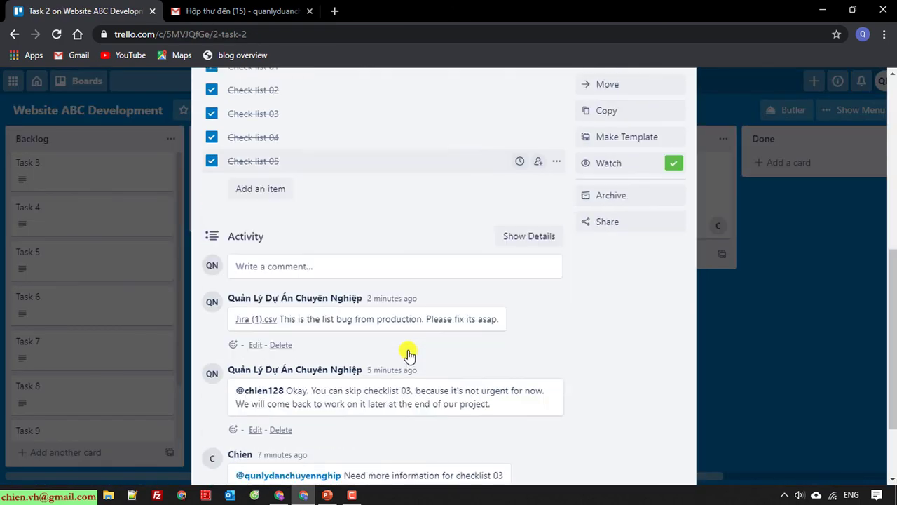
scroll(410, 356, "down", 2)
scroll(657, 330, "up", 4)
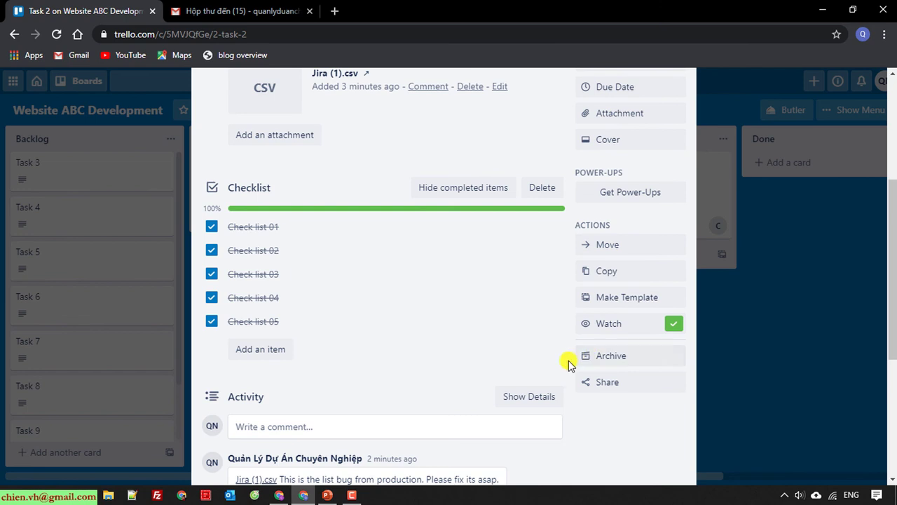
scroll(566, 364, "up", 4)
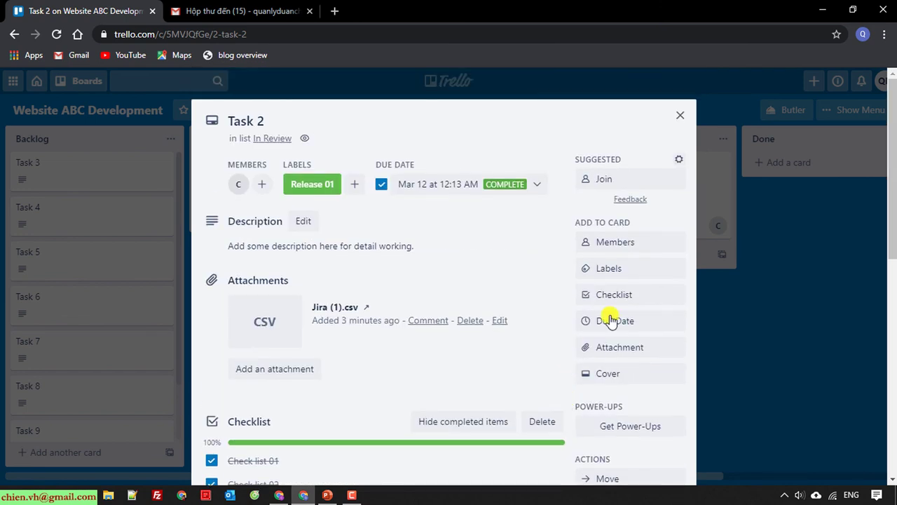
left_click(682, 117)
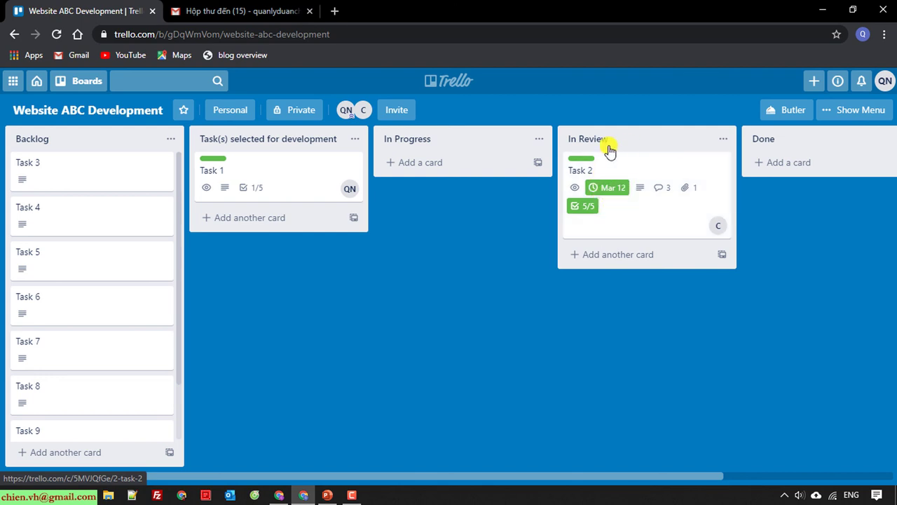
Rearrange board cards, moving Task 1 through In Progress into Done
left_click_drag(609, 168, 642, 184)
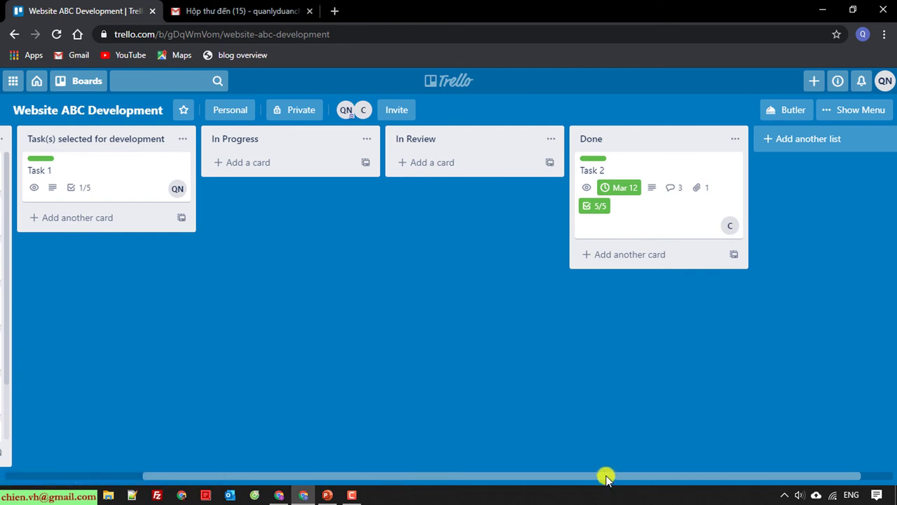
left_click_drag(605, 477, 317, 459)
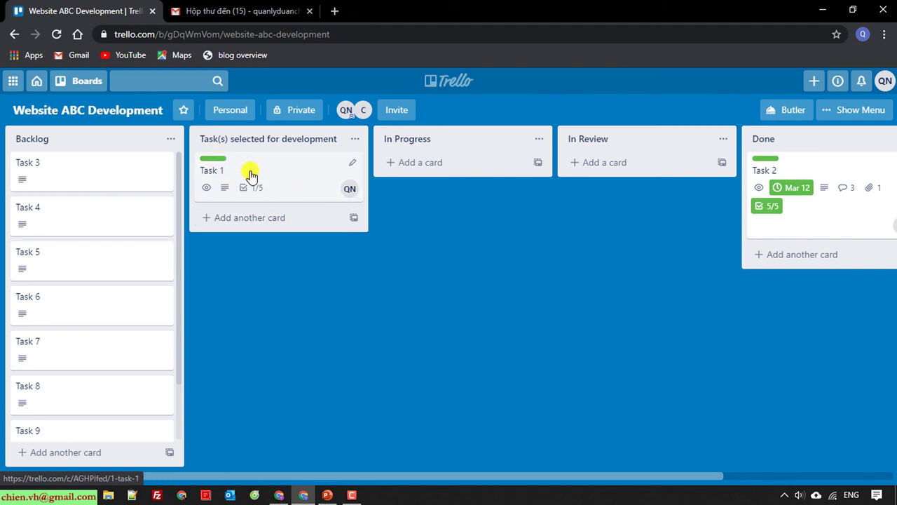
left_click_drag(301, 160, 437, 168)
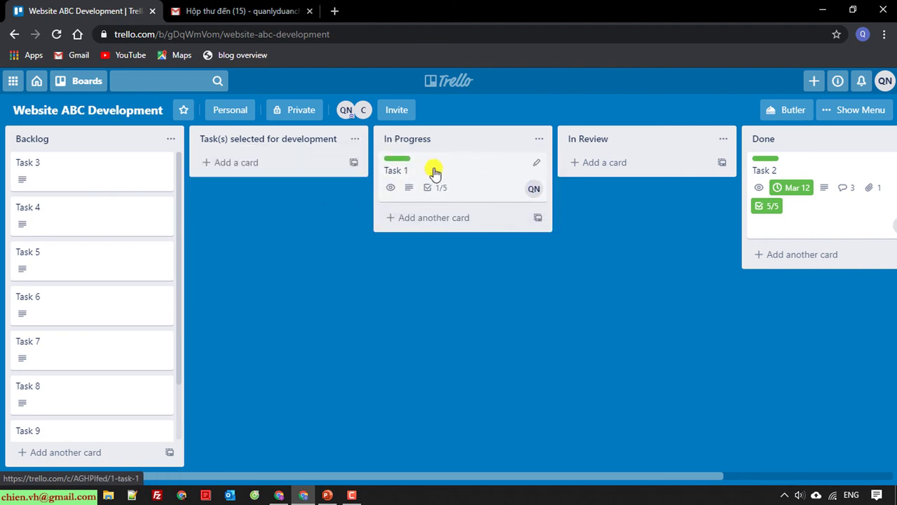
left_click_drag(435, 171, 665, 260)
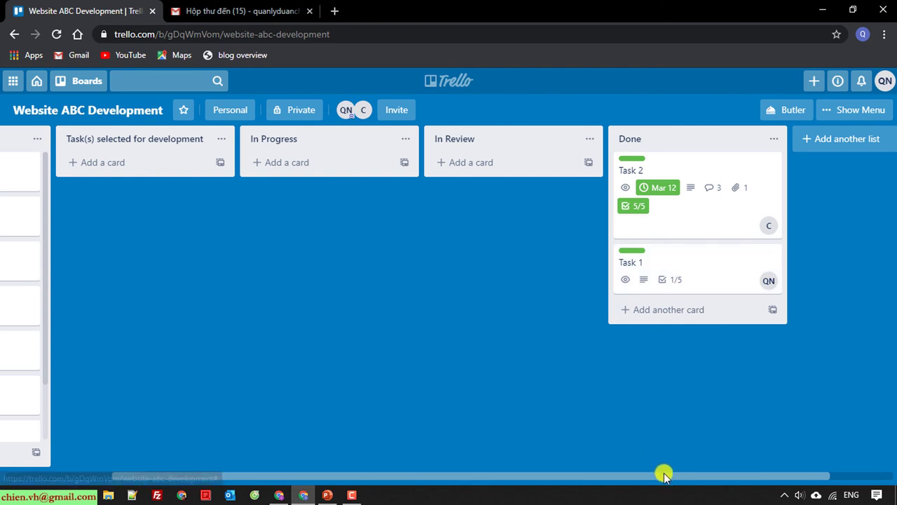
left_click_drag(663, 474, 516, 477)
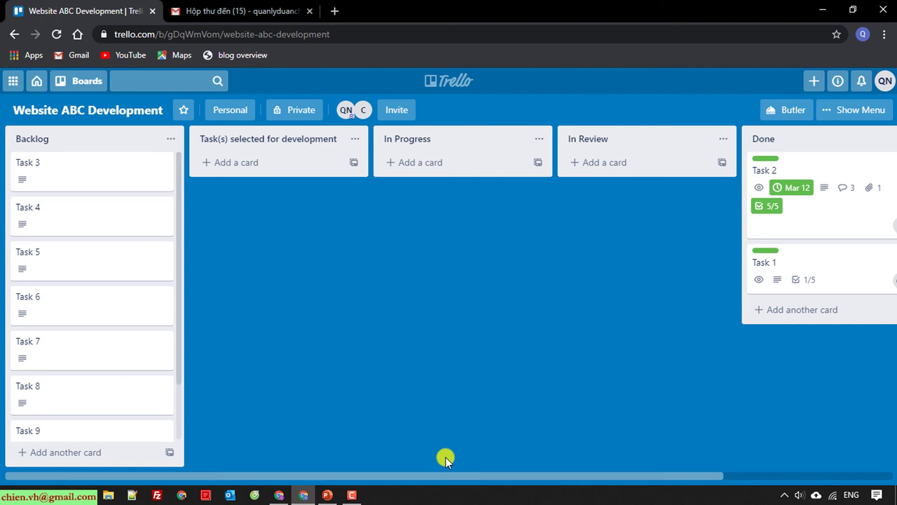
Move Task 3 and Task 4 into selected-for-development, then Task 3 into In Progress
left_click_drag(134, 162, 218, 166)
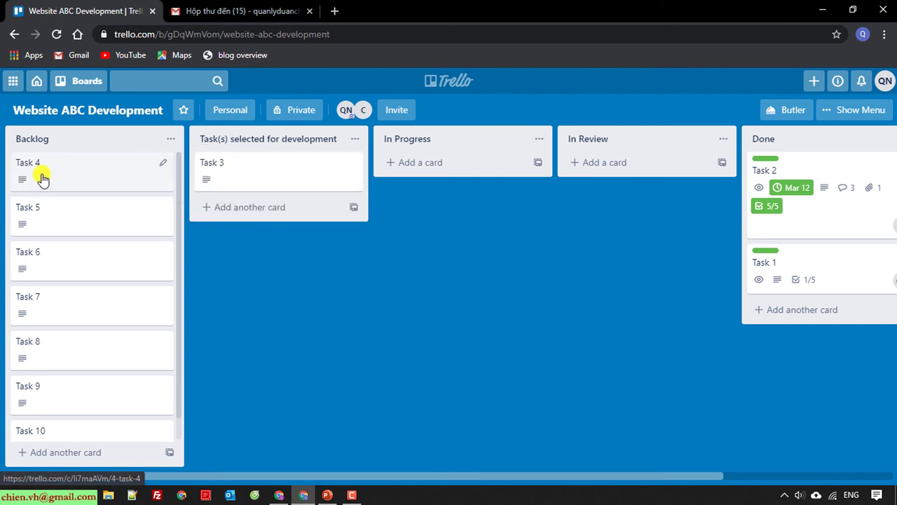
left_click_drag(42, 180, 236, 215)
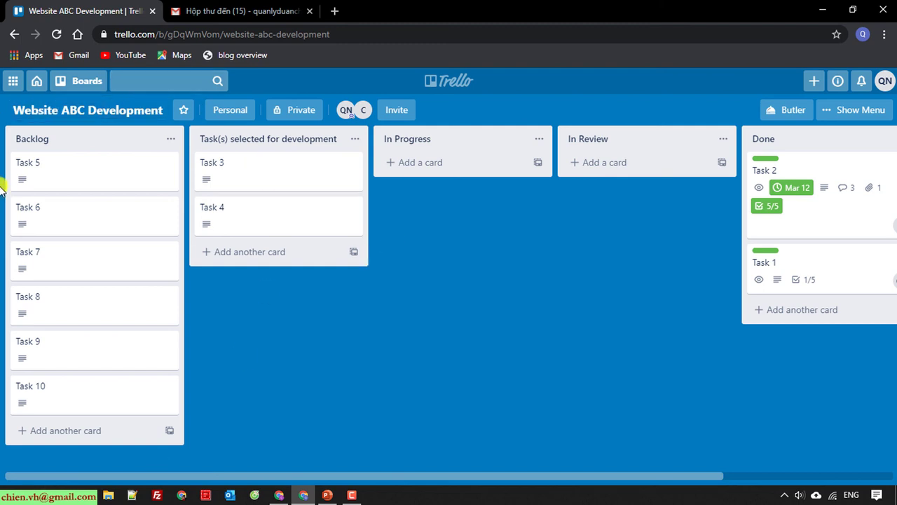
left_click_drag(275, 176, 610, 176)
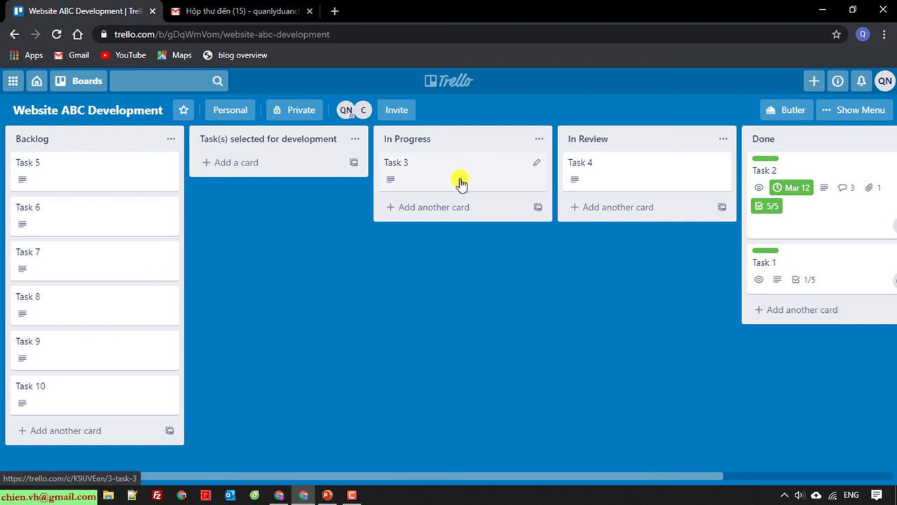
Open the board's Power-Ups catalogue from the side menu
left_click(866, 116)
scroll(813, 308, "down", 2)
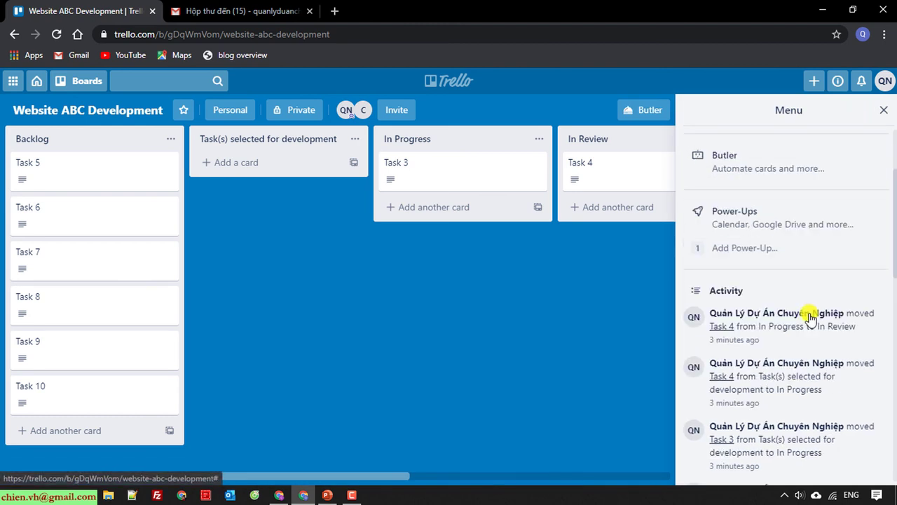
left_click(767, 223)
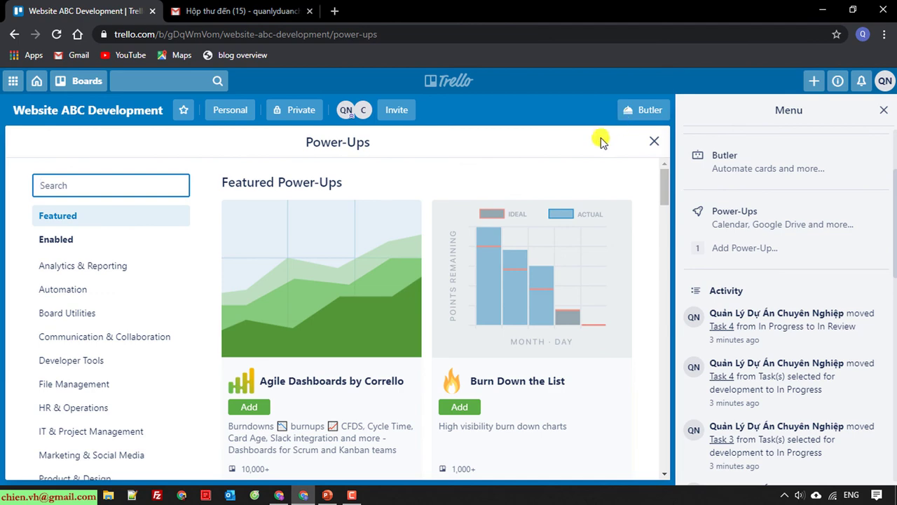
left_click(882, 110)
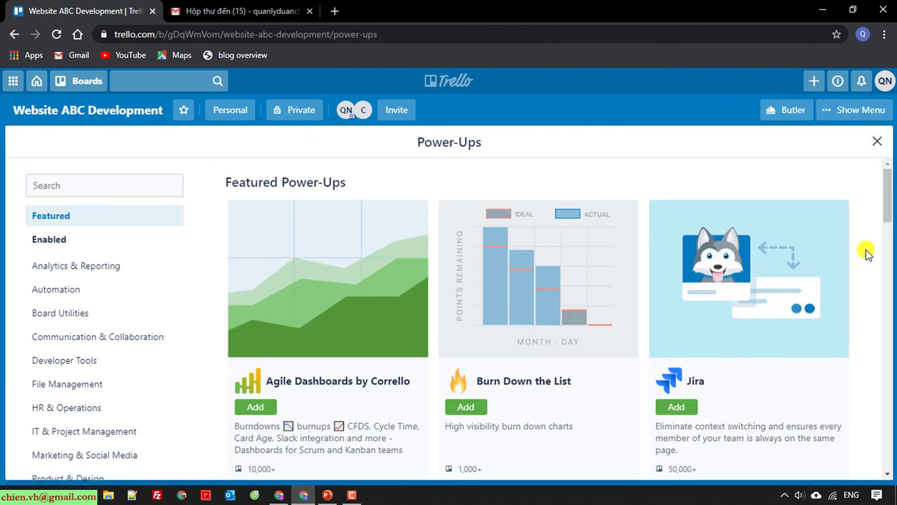
Find Burn Down the List in the catalogue and choose Add
scroll(295, 259, "down", 3)
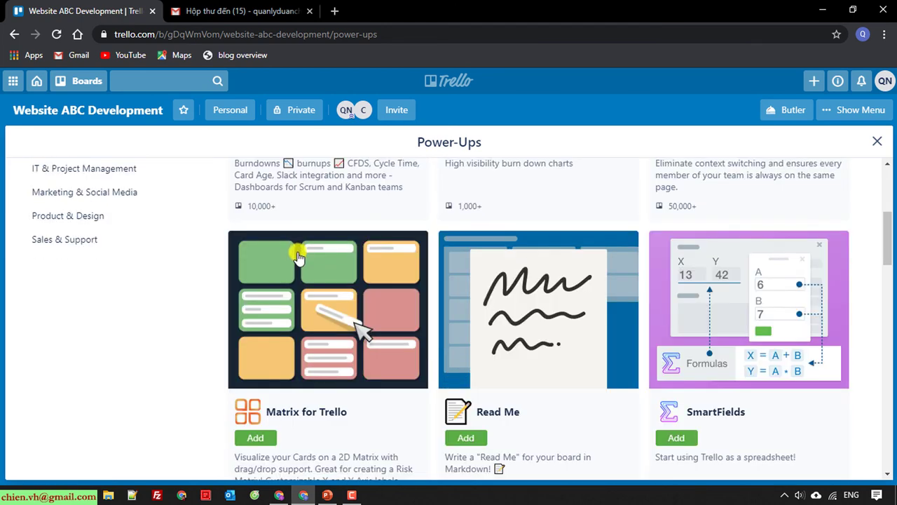
scroll(497, 350, "down", 2)
scroll(624, 383, "down", 1)
scroll(625, 387, "up", 5)
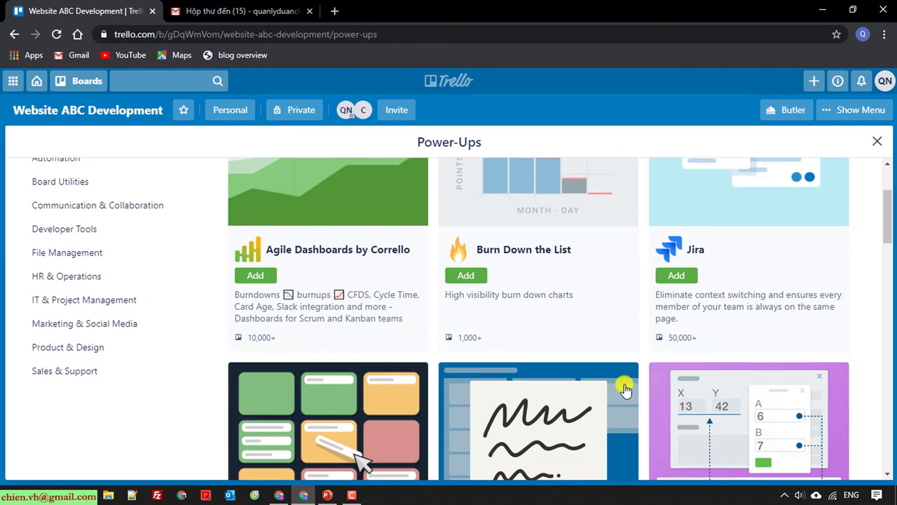
scroll(625, 388, "up", 2)
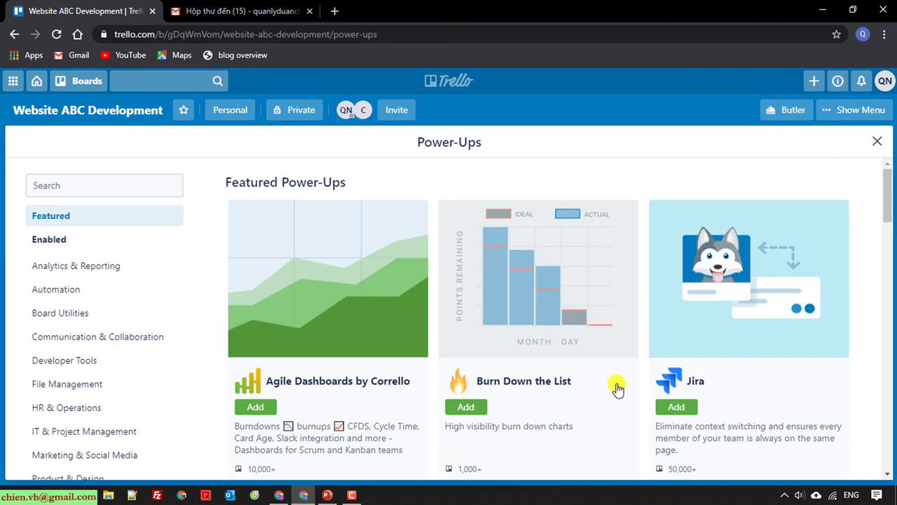
scroll(615, 393, "down", 1)
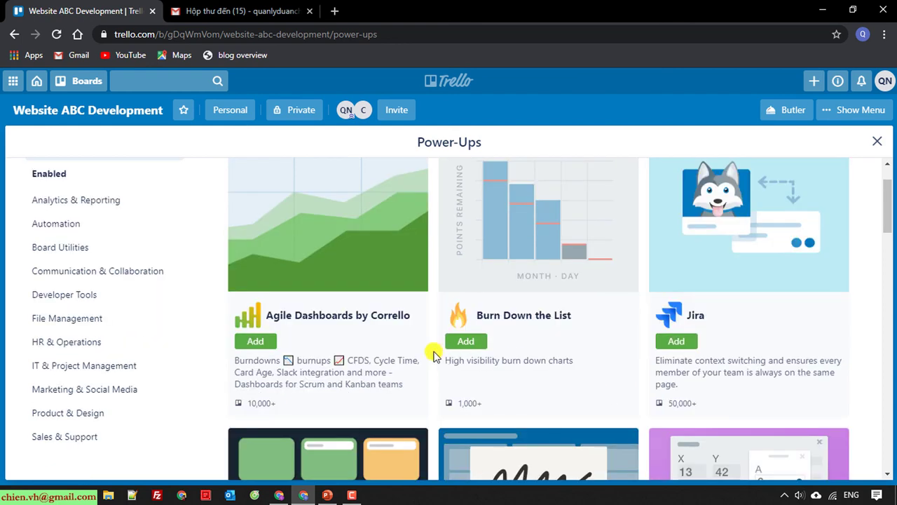
scroll(527, 354, "down", 2)
scroll(522, 354, "down", 2)
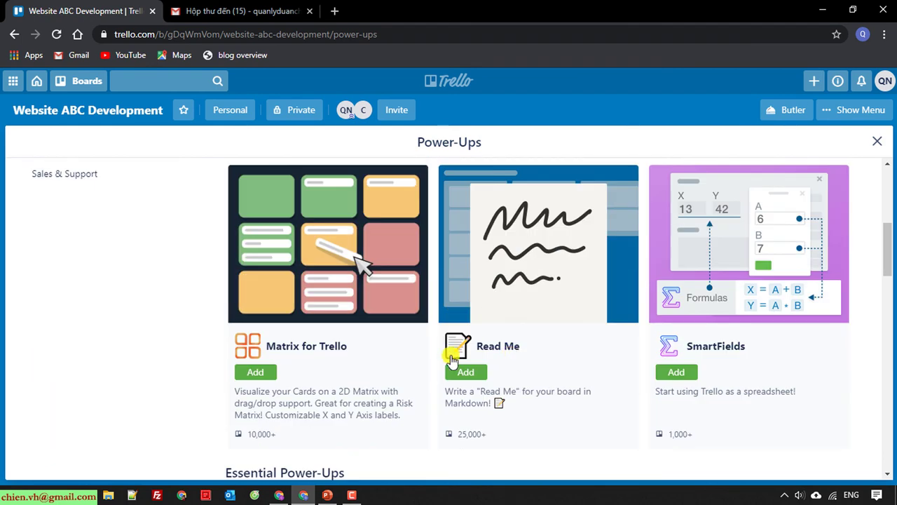
scroll(341, 386, "down", 2)
scroll(470, 394, "down", 5)
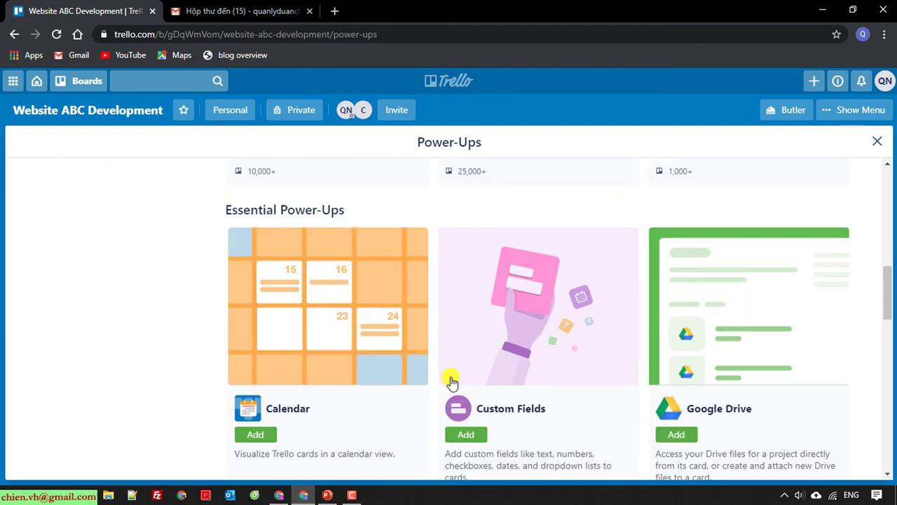
scroll(687, 375, "down", 10)
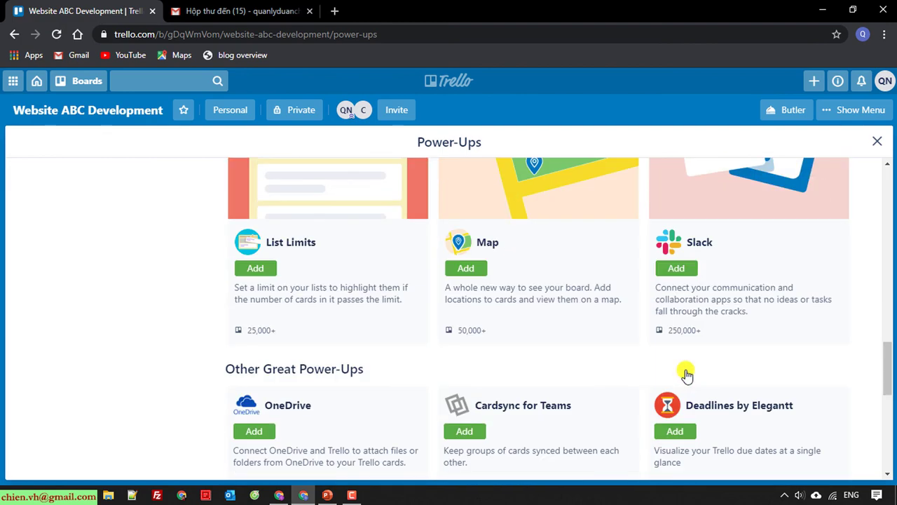
scroll(684, 379, "up", 9)
scroll(683, 378, "up", 10)
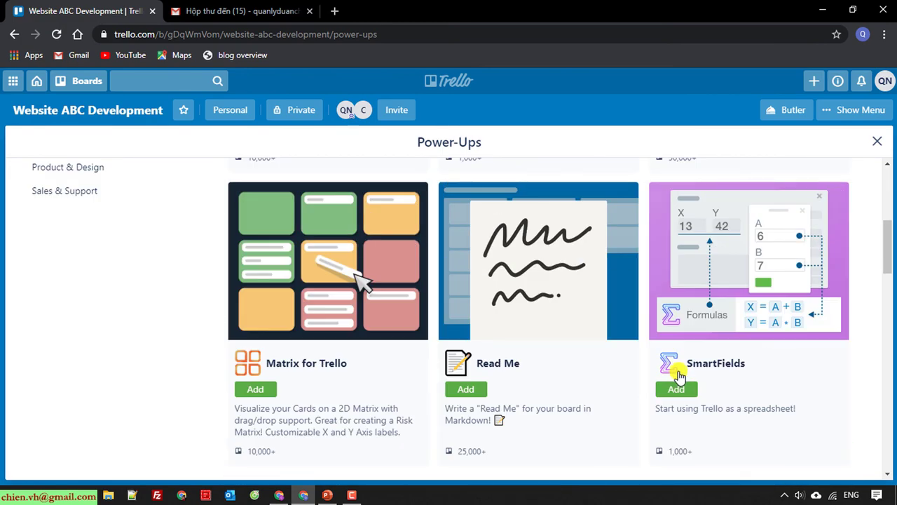
left_click(468, 408)
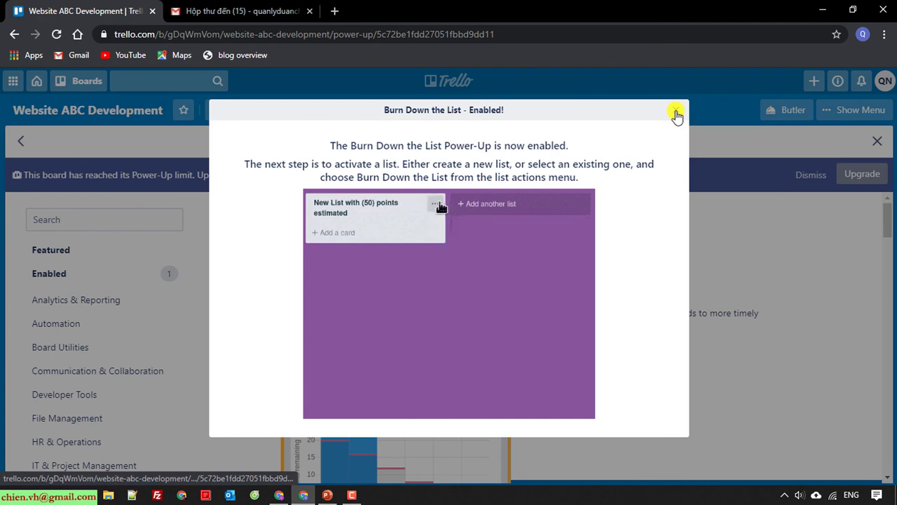
Close the 'Burn Down the List - Enabled!' welcome dialog
left_click(676, 113)
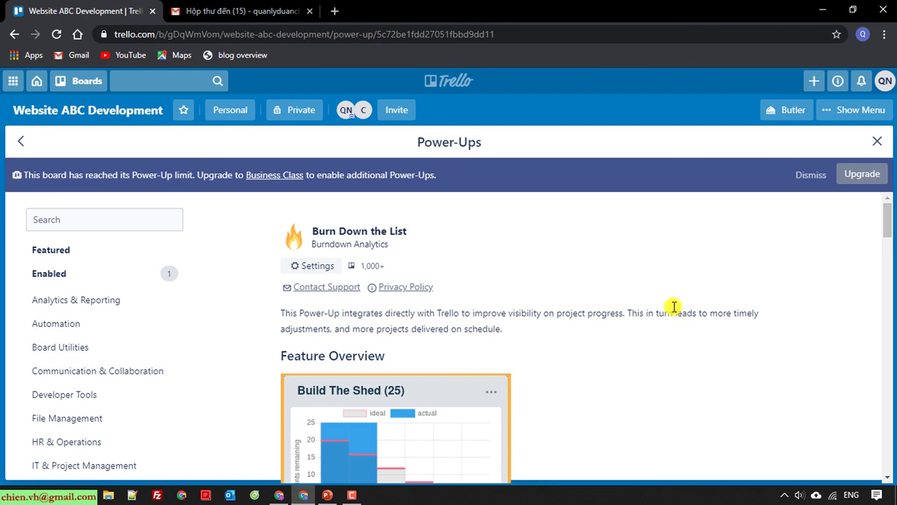
scroll(673, 308, "down", 6)
scroll(673, 312, "up", 6)
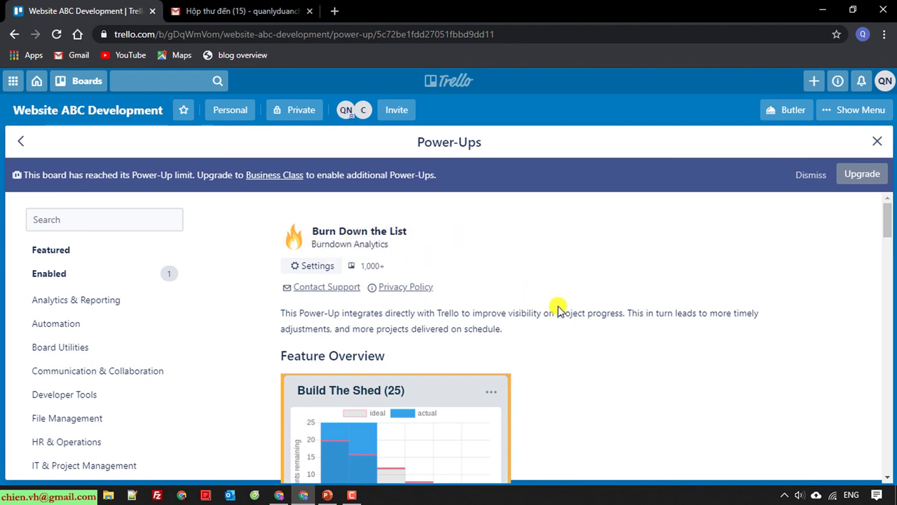
scroll(540, 311, "down", 3)
scroll(540, 310, "down", 15)
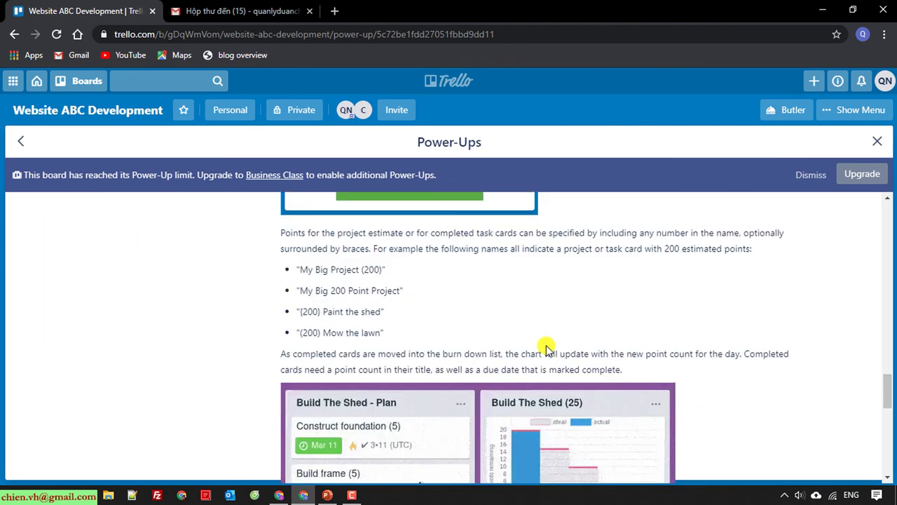
scroll(540, 358, "up", 10)
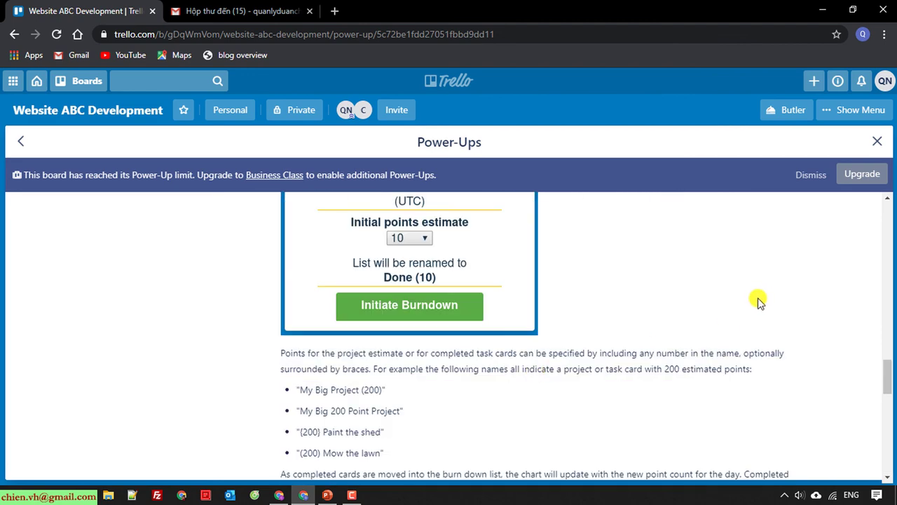
scroll(760, 301, "down", 4)
scroll(759, 300, "down", 4)
scroll(759, 301, "up", 10)
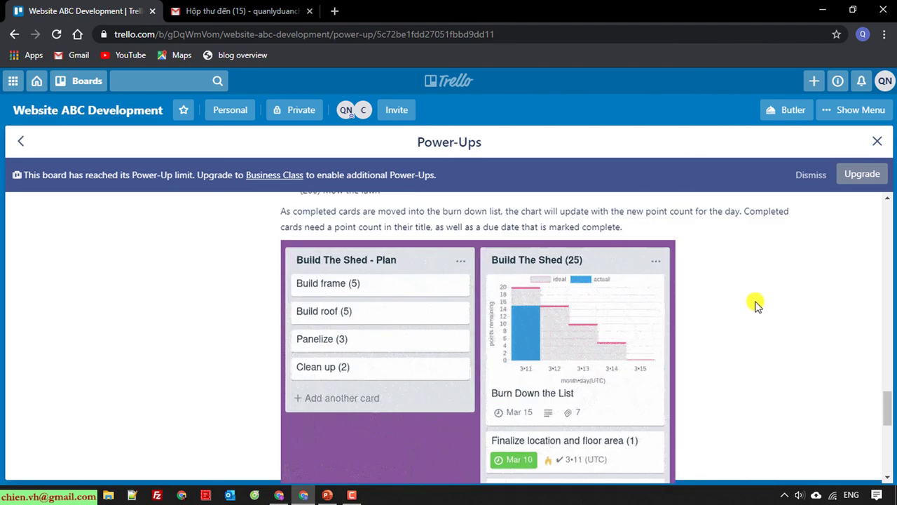
scroll(260, 239, "up", 3)
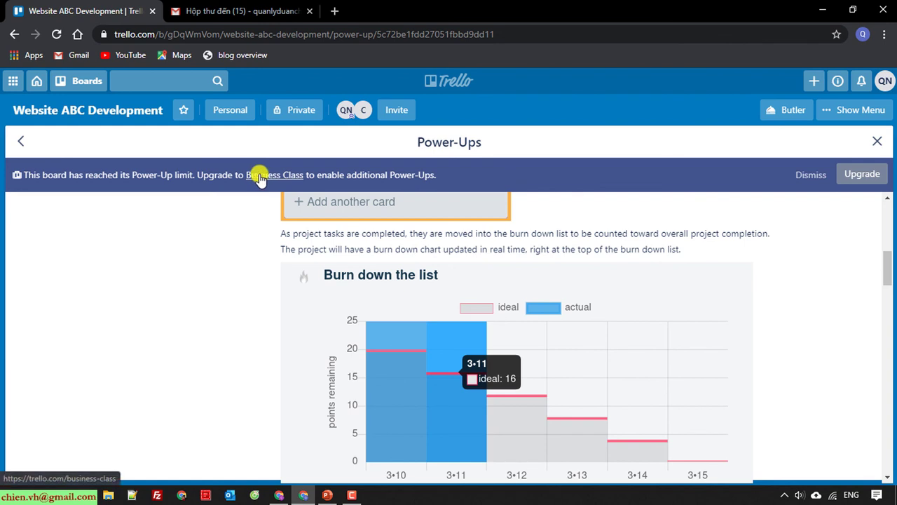
left_click(259, 176)
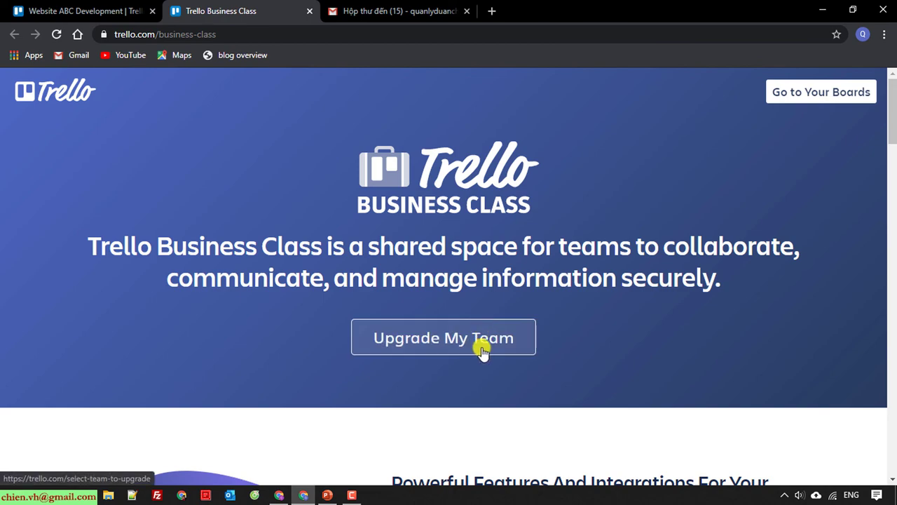
scroll(482, 352, "down", 15)
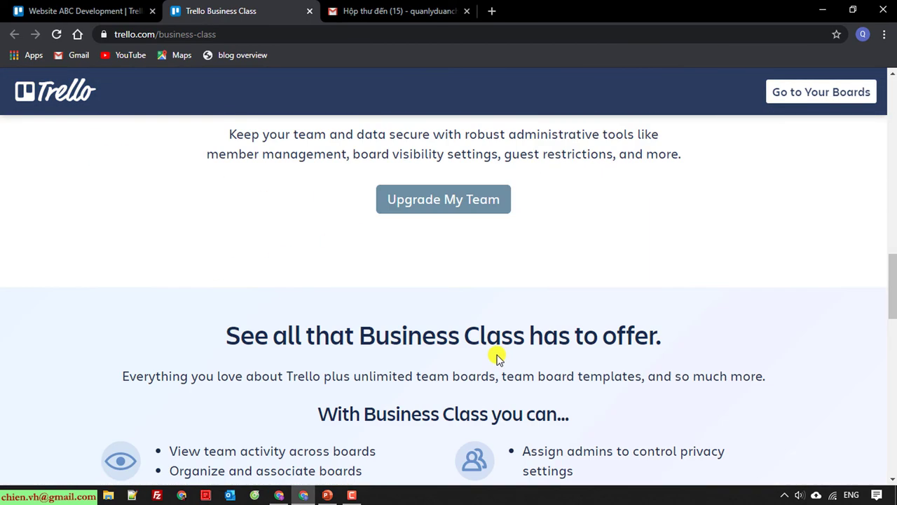
scroll(496, 358, "down", 15)
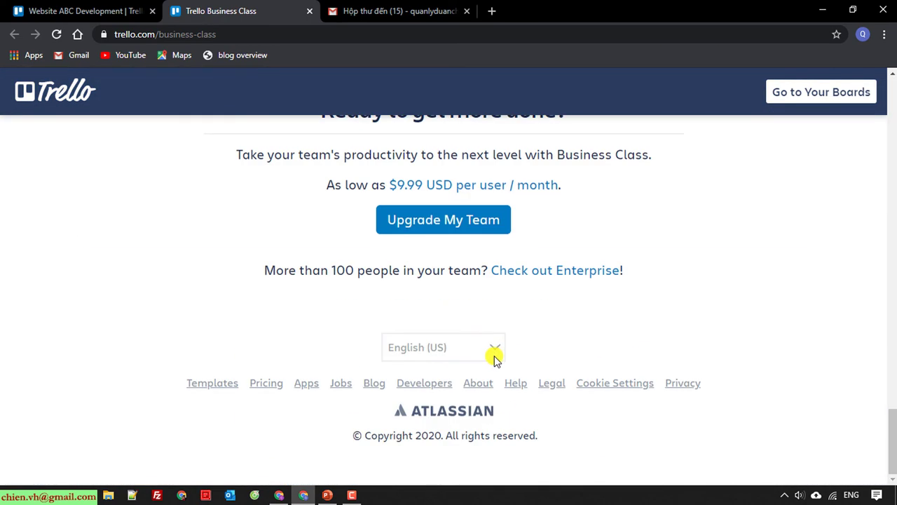
scroll(494, 358, "up", 1)
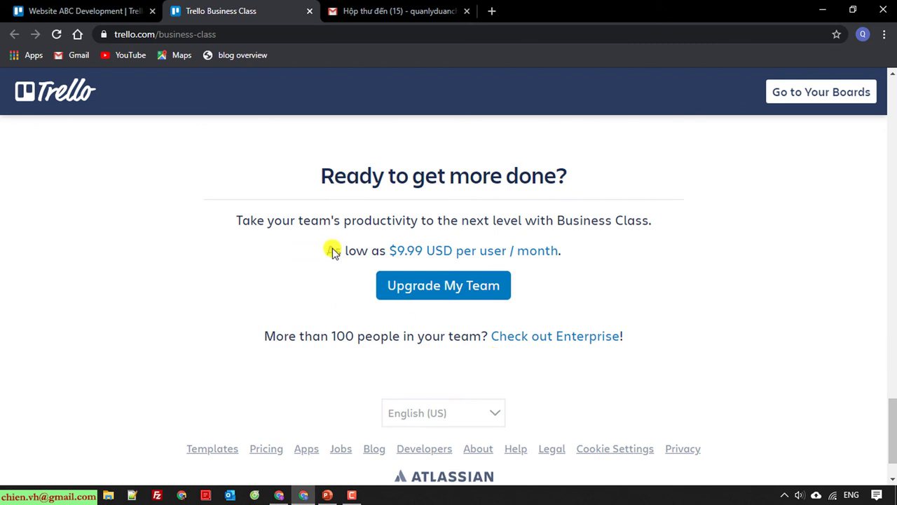
left_click_drag(329, 250, 503, 248)
left_click(631, 245)
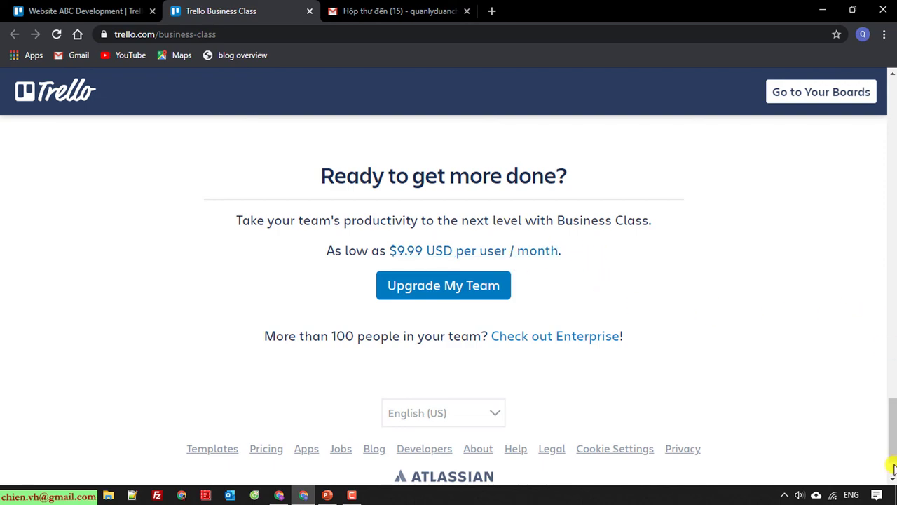
scroll(894, 468, "down", 2)
left_click_drag(894, 468, 894, 133)
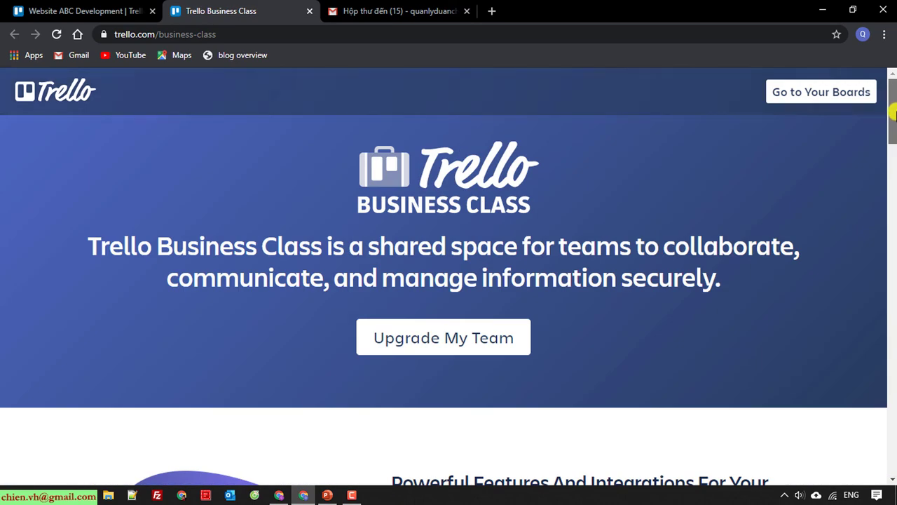
left_click(108, 8)
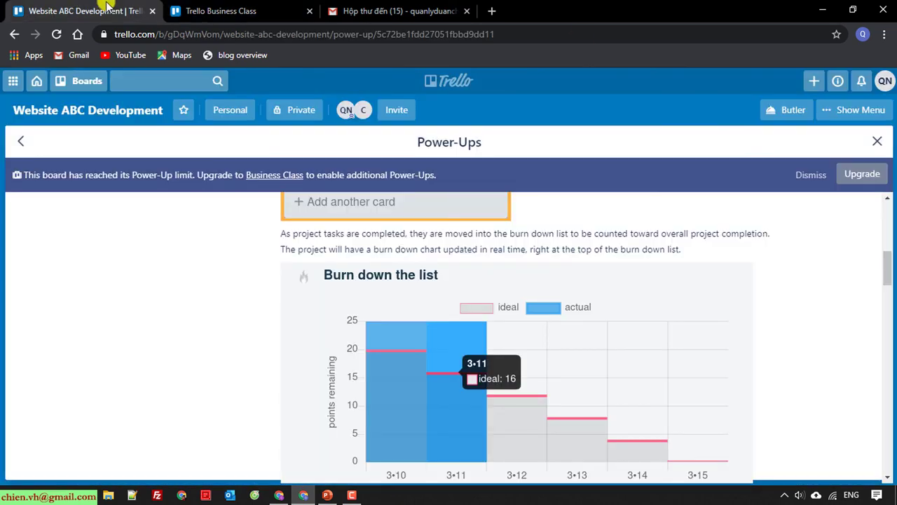
left_click(309, 10)
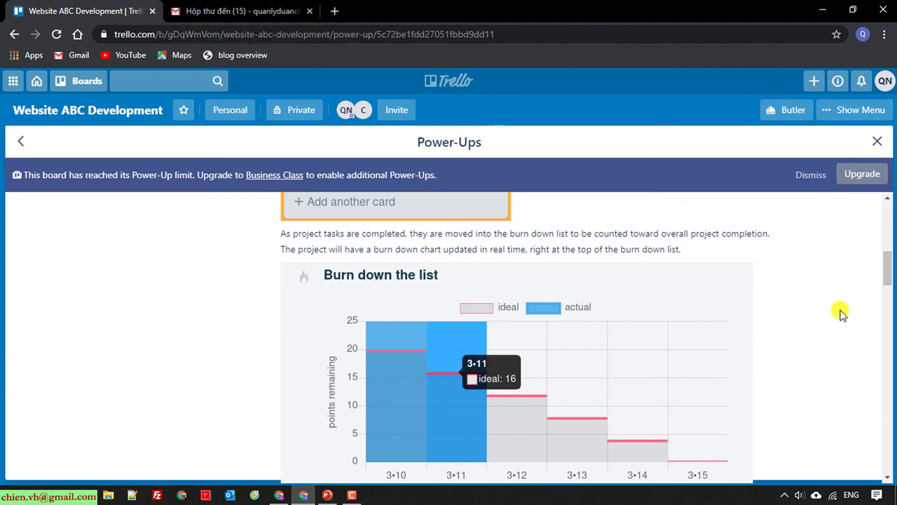